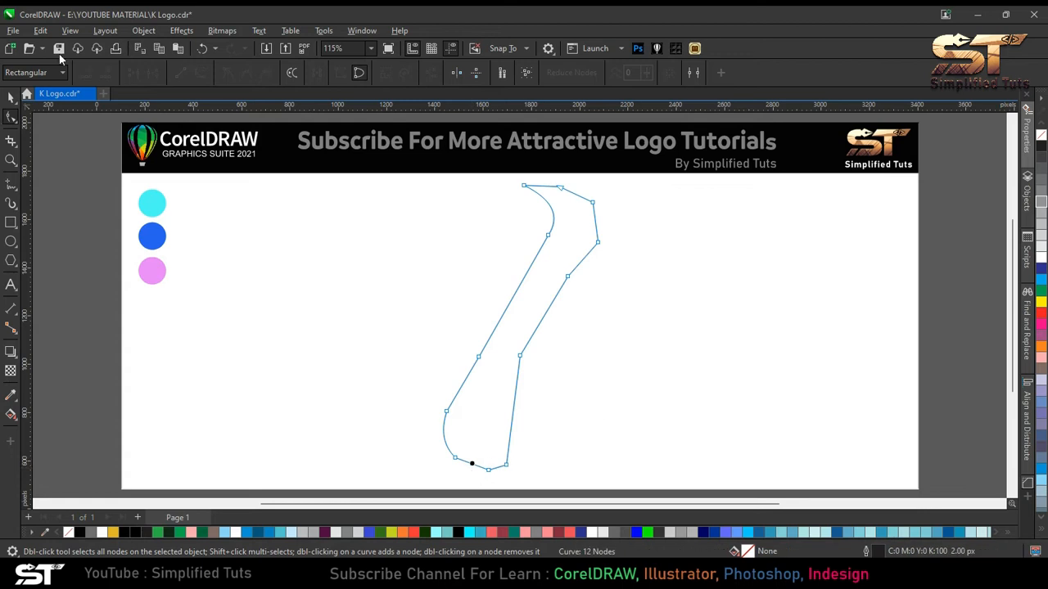
Turn off snapping to objects and bend the straight segments along the stem outline's base, right edge and top into curves
{"action": "mouse_move", "coordinate": [203, 344]}
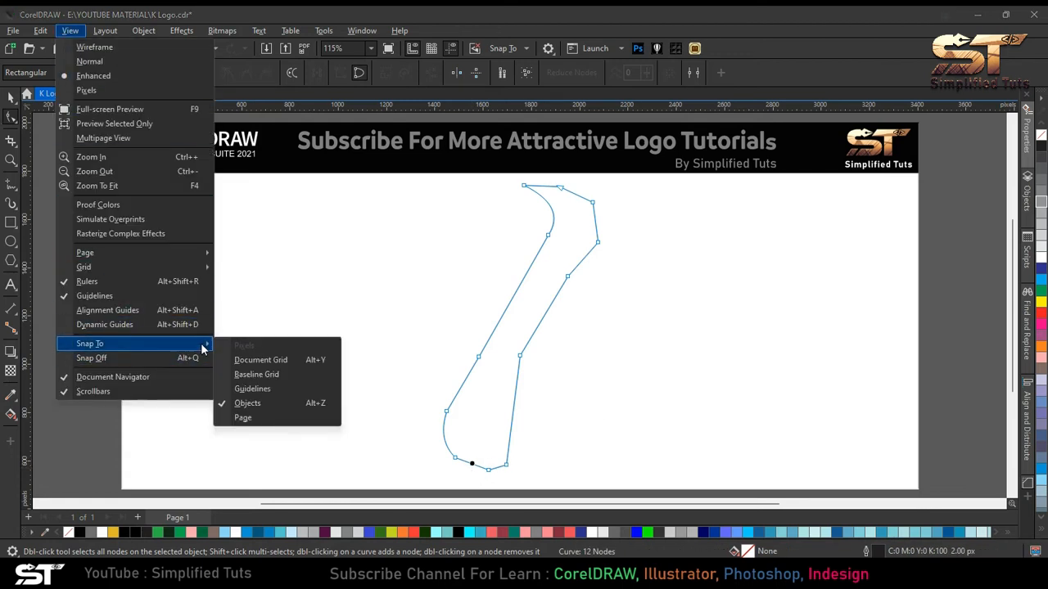
{"action": "left_click", "coordinate": [249, 404]}
{"action": "left_click_drag", "start_coordinate": [473, 463], "coordinate": [471, 469]}
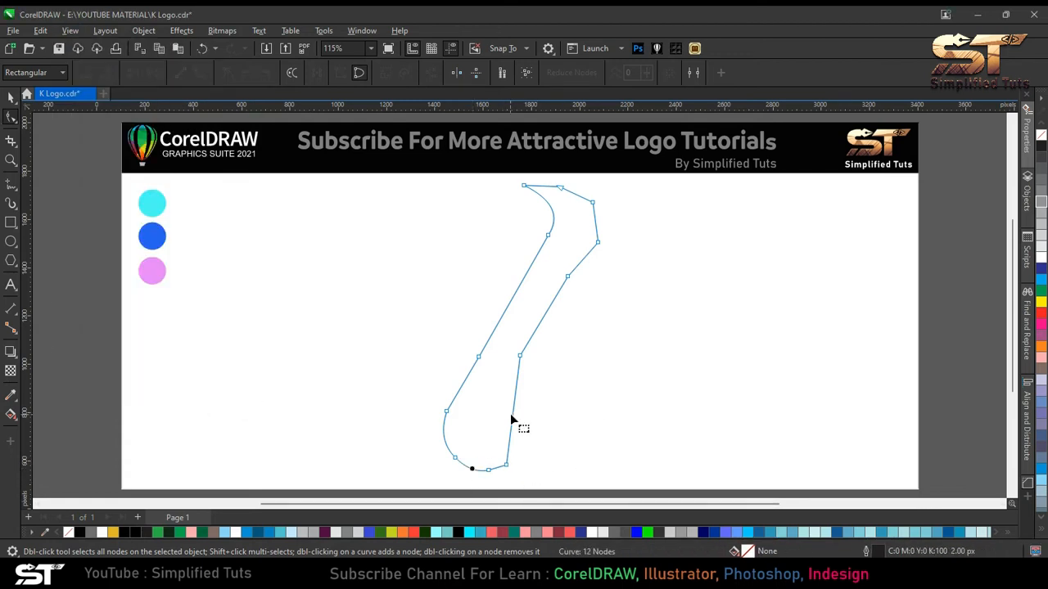
{"action": "left_click_drag", "start_coordinate": [515, 416], "coordinate": [505, 416]}
{"action": "left_click", "coordinate": [545, 310]}
{"action": "left_click_drag", "start_coordinate": [597, 227], "coordinate": [603, 224]}
{"action": "left_click", "coordinate": [578, 193]}
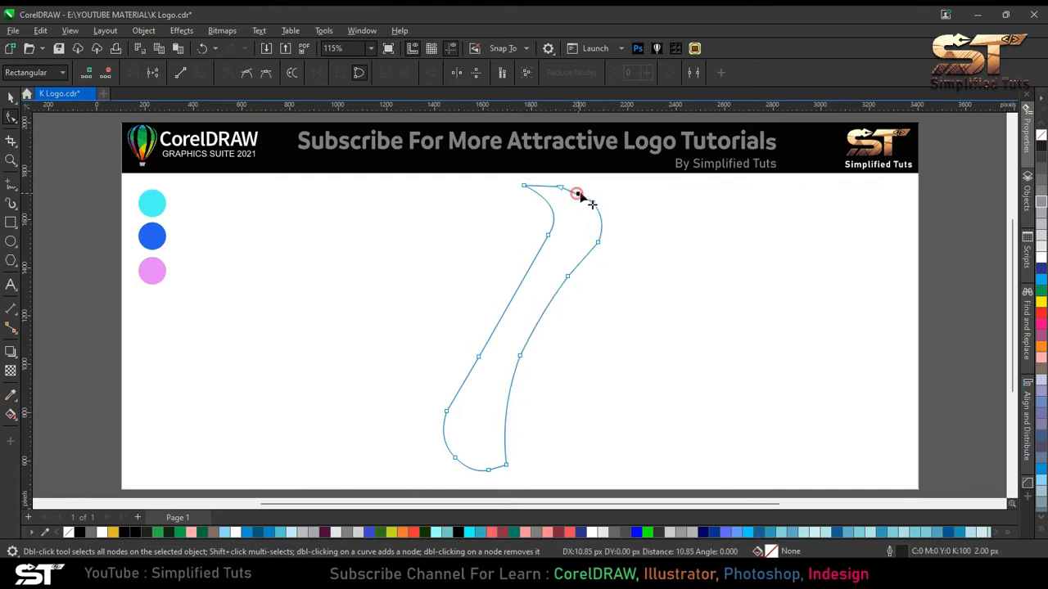
Delete surplus nodes on the stem's left edge and base, and soften its lower-left and upper-left corners with added nodes
{"action": "left_click_drag", "start_coordinate": [471, 373], "coordinate": [483, 377]}
{"action": "key", "text": "Delete"}
{"action": "left_click_drag", "start_coordinate": [429, 439], "coordinate": [463, 472]}
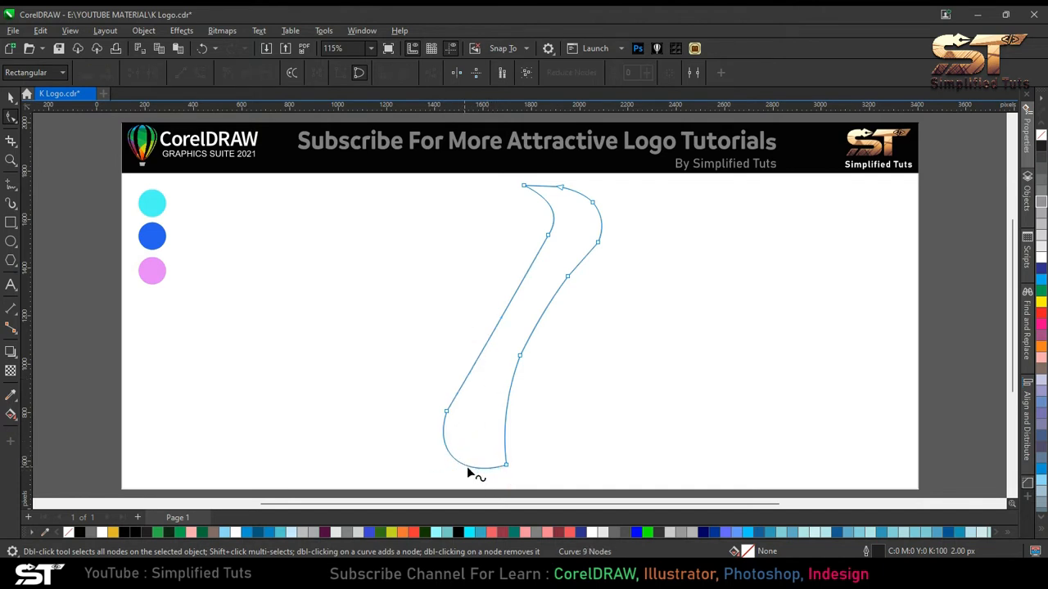
{"action": "double_click", "coordinate": [452, 405]}
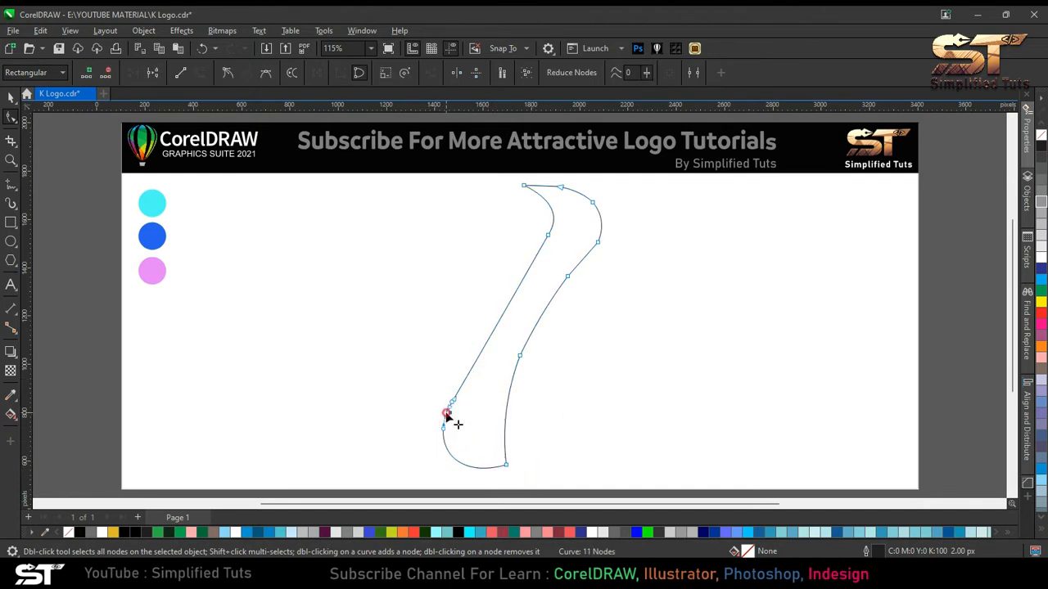
{"action": "left_click", "coordinate": [455, 436]}
{"action": "double_click", "coordinate": [539, 254]}
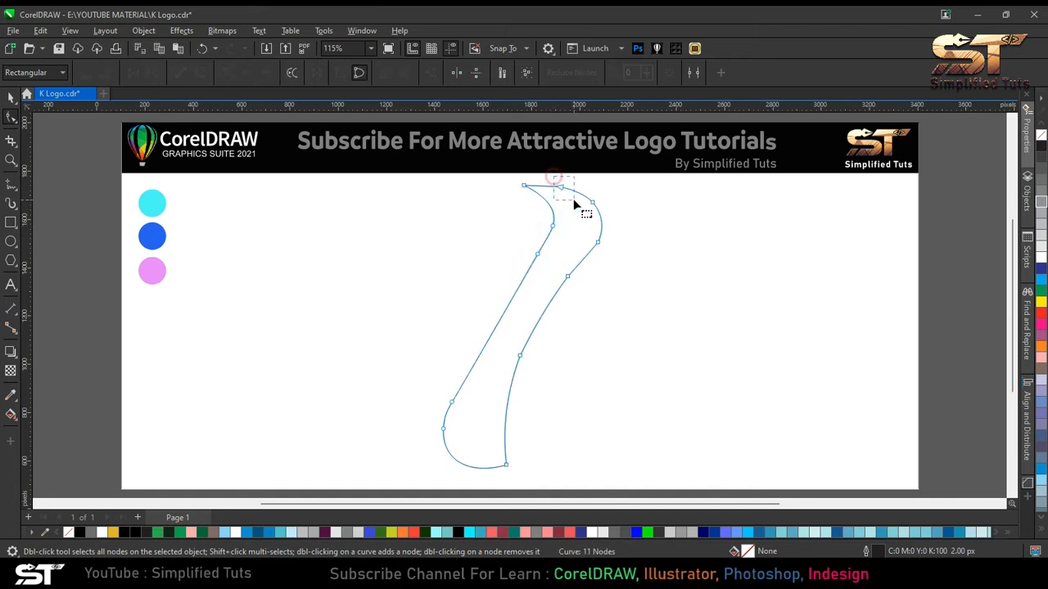
Undo the last node removals along the stem's top and right edge, and leave the outline deselected
{"action": "key", "text": "ctrl+z"}
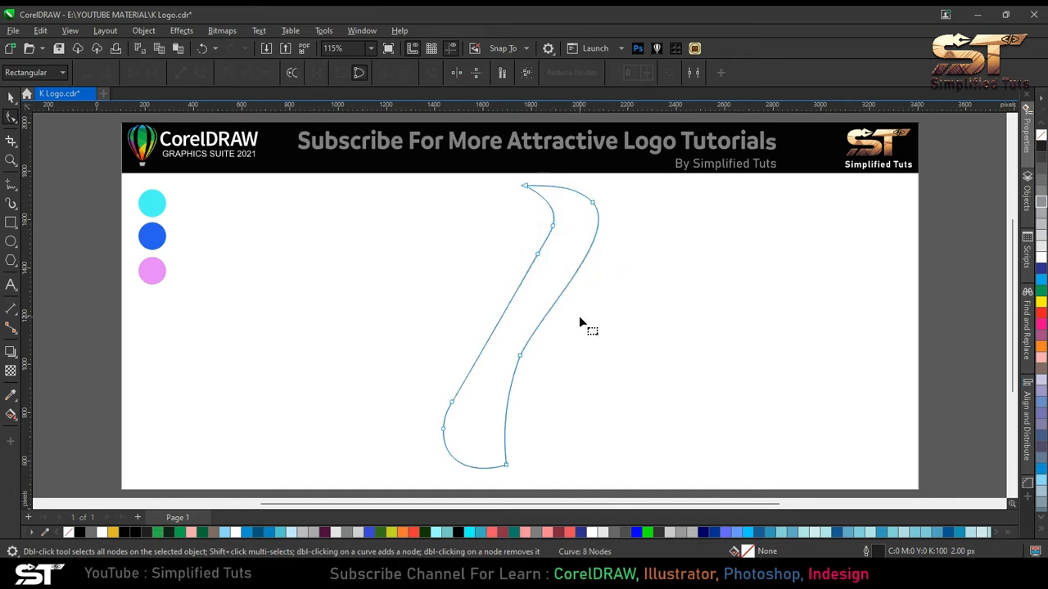
{"action": "left_click", "coordinate": [579, 318]}
{"action": "left_click", "coordinate": [537, 327]}
{"action": "key", "text": "space"}
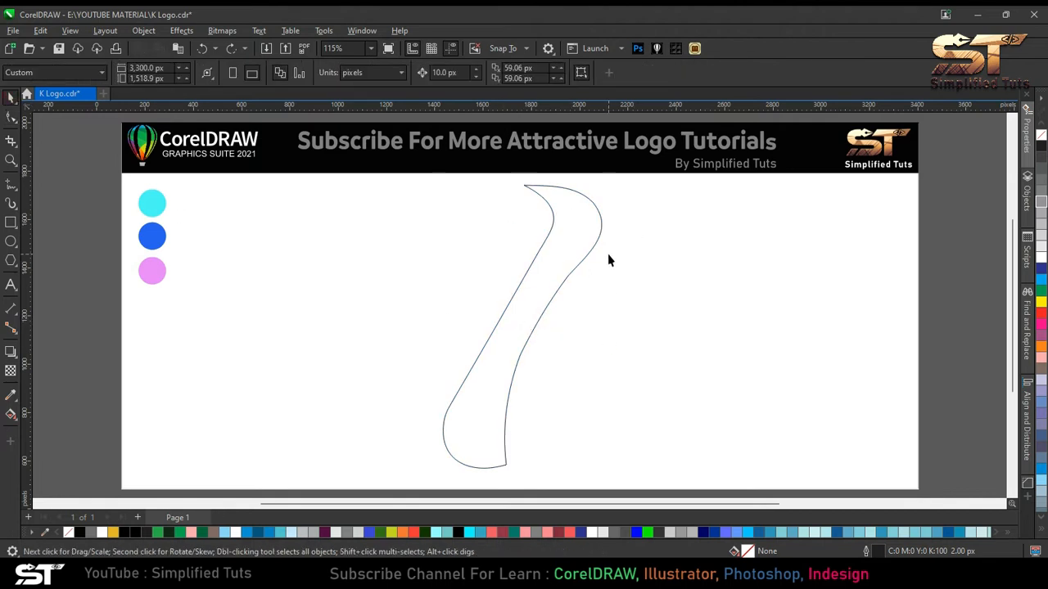
Draw a closed eight-point straight-sided outline about 735 px wide, arching from the stem's top down to its left
{"action": "key", "text": "F5"}
{"action": "left_click", "coordinate": [439, 378]}
{"action": "double_click", "coordinate": [386, 338]}
{"action": "double_click", "coordinate": [400, 264]}
{"action": "double_click", "coordinate": [478, 195]}
{"action": "double_click", "coordinate": [563, 187]}
{"action": "double_click", "coordinate": [563, 217]}
{"action": "double_click", "coordinate": [492, 250]}
{"action": "double_click", "coordinate": [445, 322]}
{"action": "left_click", "coordinate": [437, 375]}
Convert the left arch outline's segments to curves and bend its outer edge, lower tip, inner edge and top
{"action": "key", "text": "F10"}
{"action": "left_click_drag", "start_coordinate": [615, 382], "coordinate": [618, 383]}
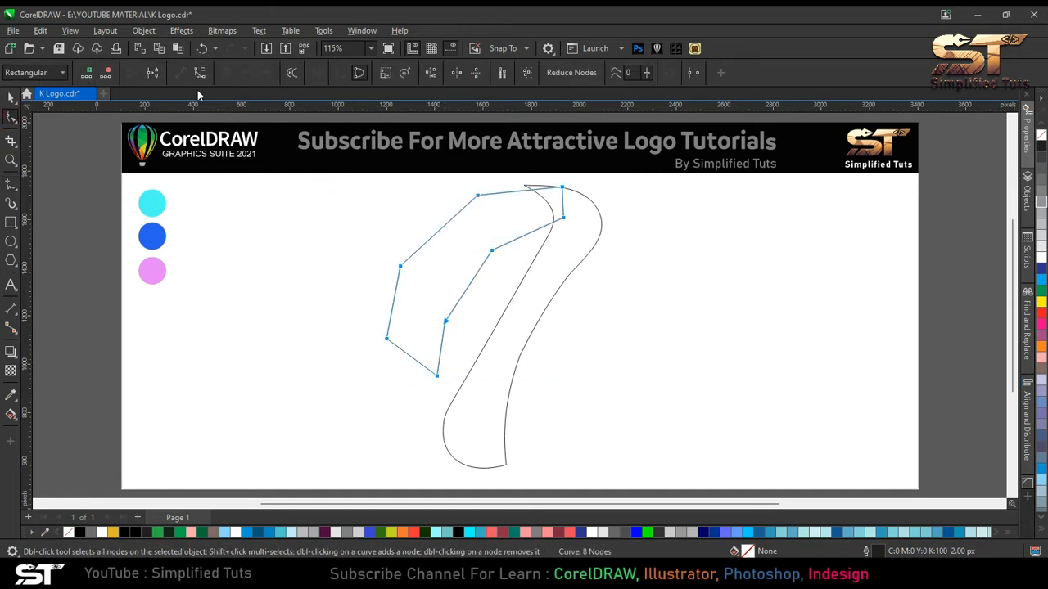
{"action": "left_click_drag", "start_coordinate": [445, 233], "coordinate": [437, 222]}
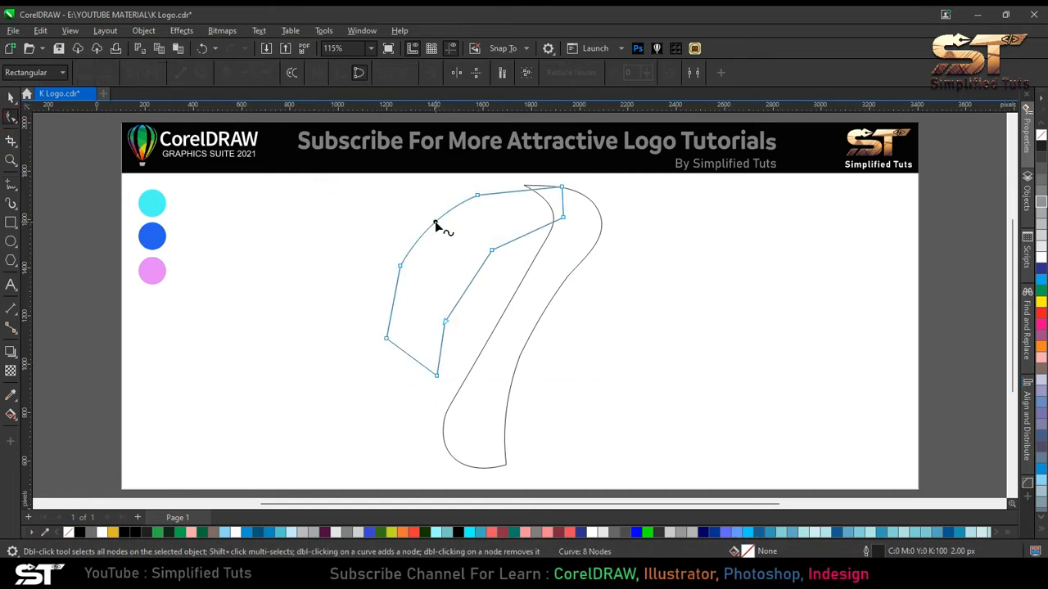
{"action": "left_click_drag", "start_coordinate": [393, 300], "coordinate": [387, 300]}
{"action": "left_click_drag", "start_coordinate": [418, 369], "coordinate": [414, 371]}
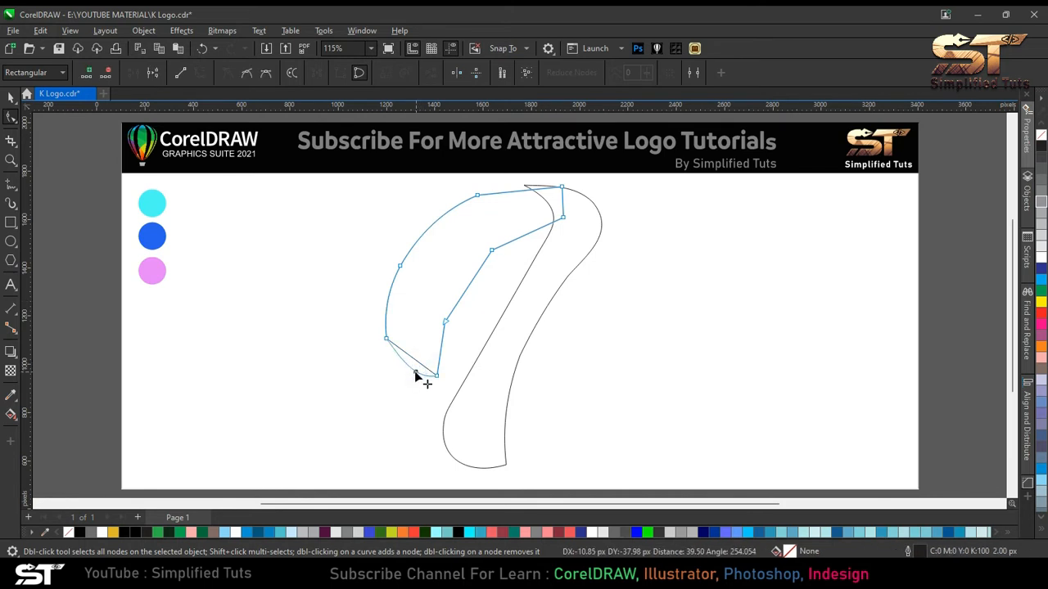
{"action": "left_click_drag", "start_coordinate": [468, 290], "coordinate": [462, 288]}
{"action": "left_click_drag", "start_coordinate": [535, 231], "coordinate": [539, 223]}
{"action": "left_click", "coordinate": [525, 187]}
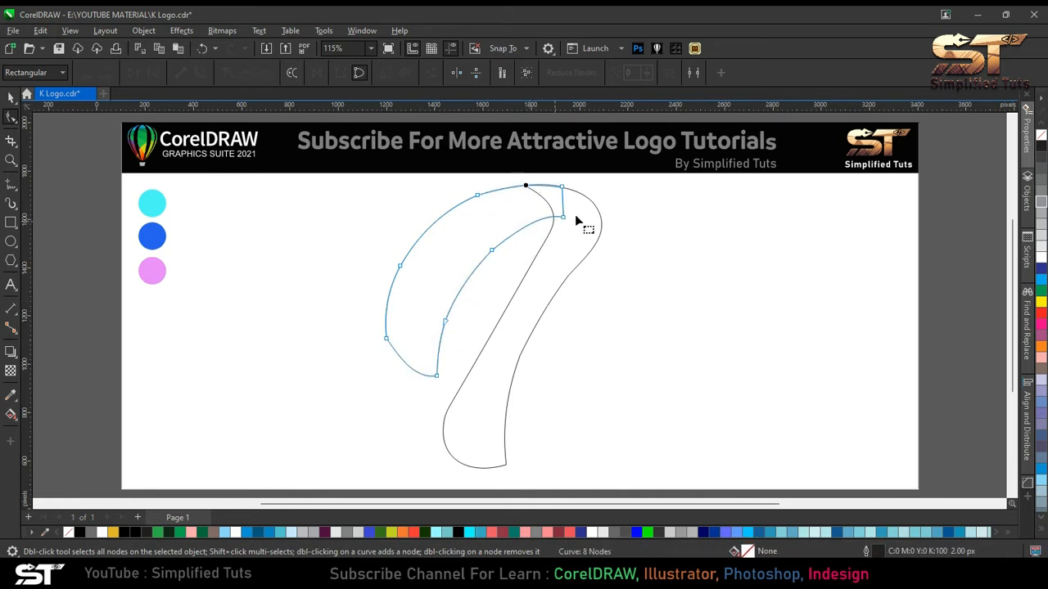
Delete the surplus nodes near the left arch's lower tip, and undo the node removal on its inner edge
{"action": "left_click_drag", "start_coordinate": [451, 391], "coordinate": [374, 370]}
{"action": "key", "text": "Delete"}
{"action": "left_click_drag", "start_coordinate": [531, 281], "coordinate": [465, 231]}
{"action": "key", "text": "Delete"}
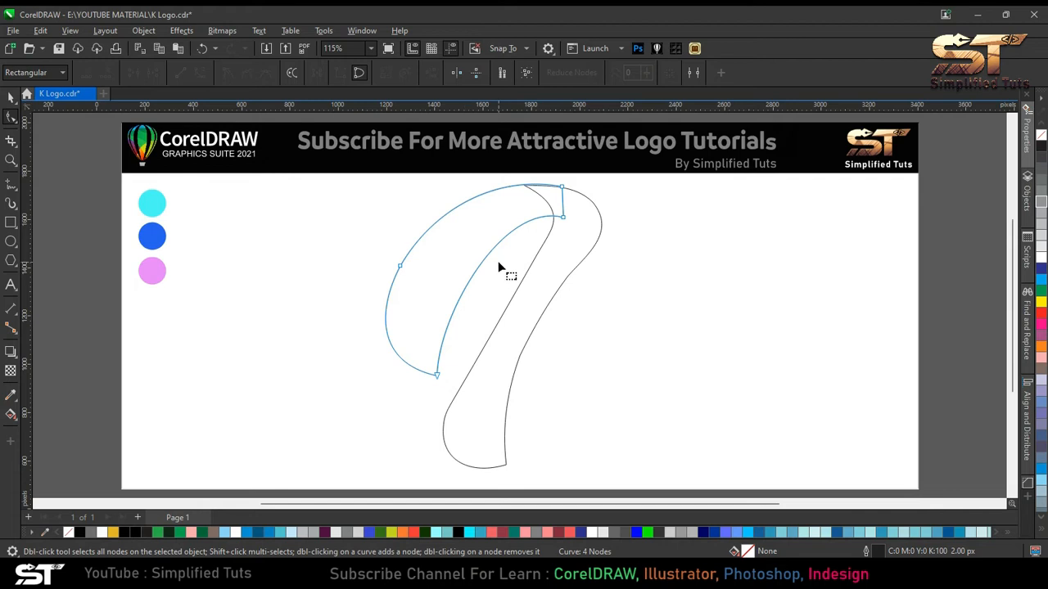
{"action": "key", "text": "ctrl+z"}
{"action": "key", "text": "space"}
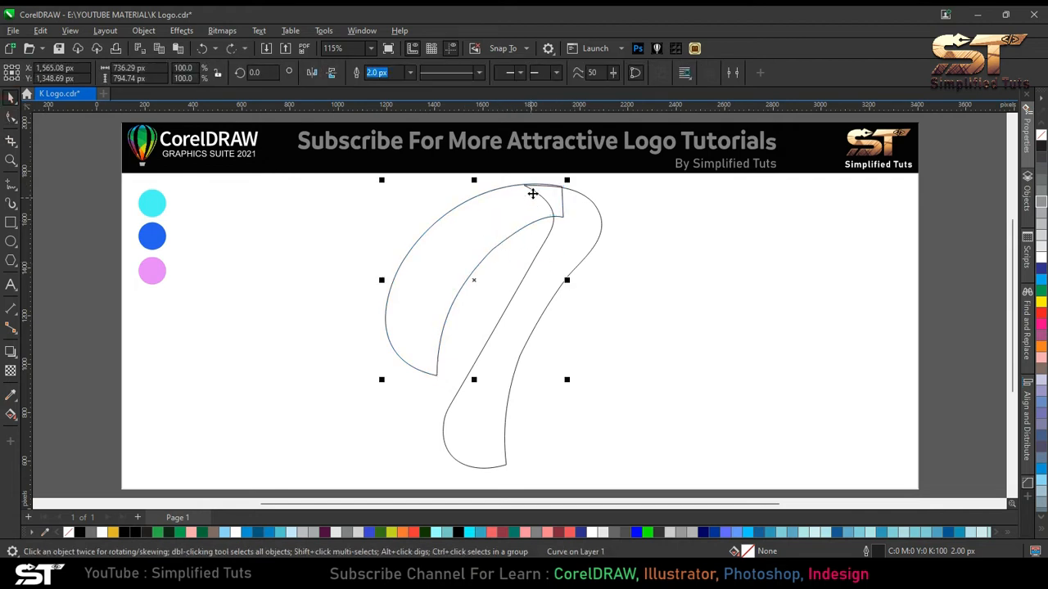
Move the left arch's upper end node onto the stem's top edge so the two outlines meet
{"action": "scroll", "coordinate": [534, 199], "scroll_direction": "up", "scroll_amount": 5}
{"action": "key", "text": "space"}
{"action": "left_click", "coordinate": [747, 223]}
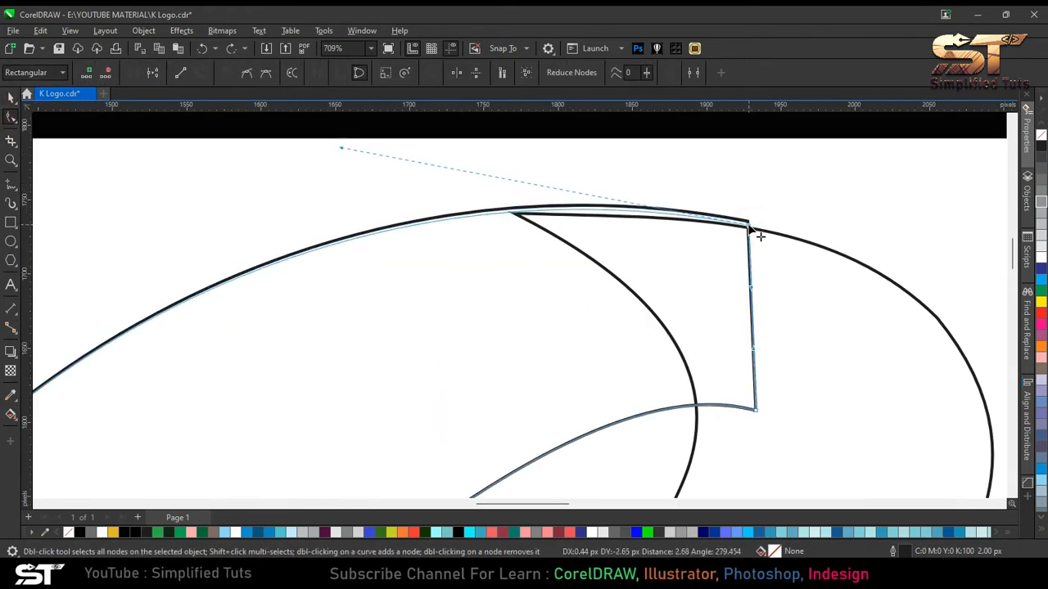
{"action": "scroll", "coordinate": [524, 220], "scroll_direction": "up", "scroll_amount": 4}
{"action": "scroll", "coordinate": [527, 219], "scroll_direction": "down", "scroll_amount": 3}
{"action": "key", "text": "space"}
{"action": "scroll", "coordinate": [388, 229], "scroll_direction": "down", "scroll_amount": 4}
{"action": "left_click", "coordinate": [388, 229]}
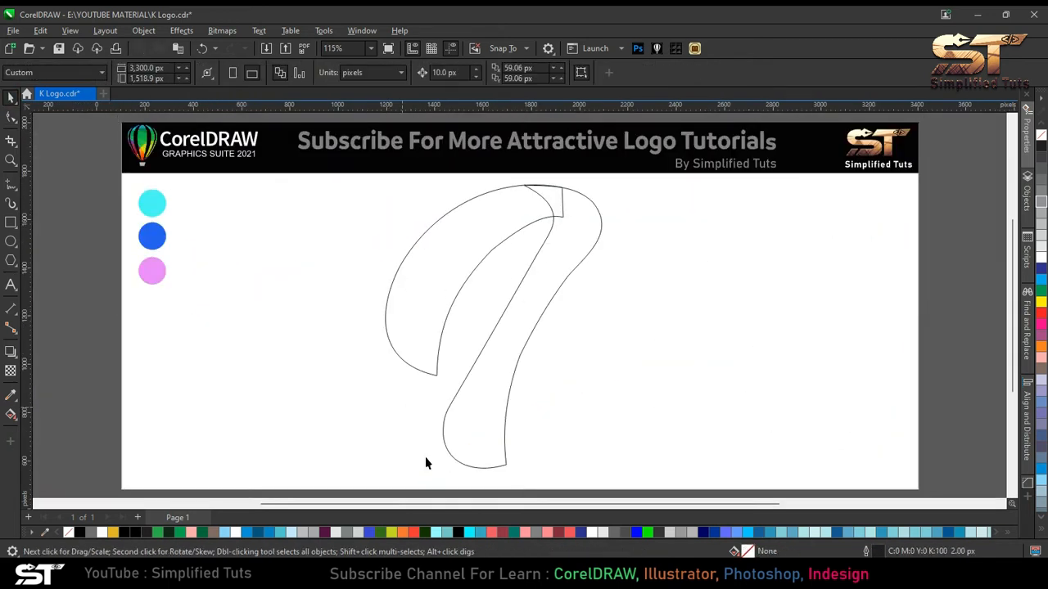
Draw a closed eight-point outline about 730 by 630 px for the K's upper arm, rising rightward from the stem
{"action": "left_click", "coordinate": [10, 185]}
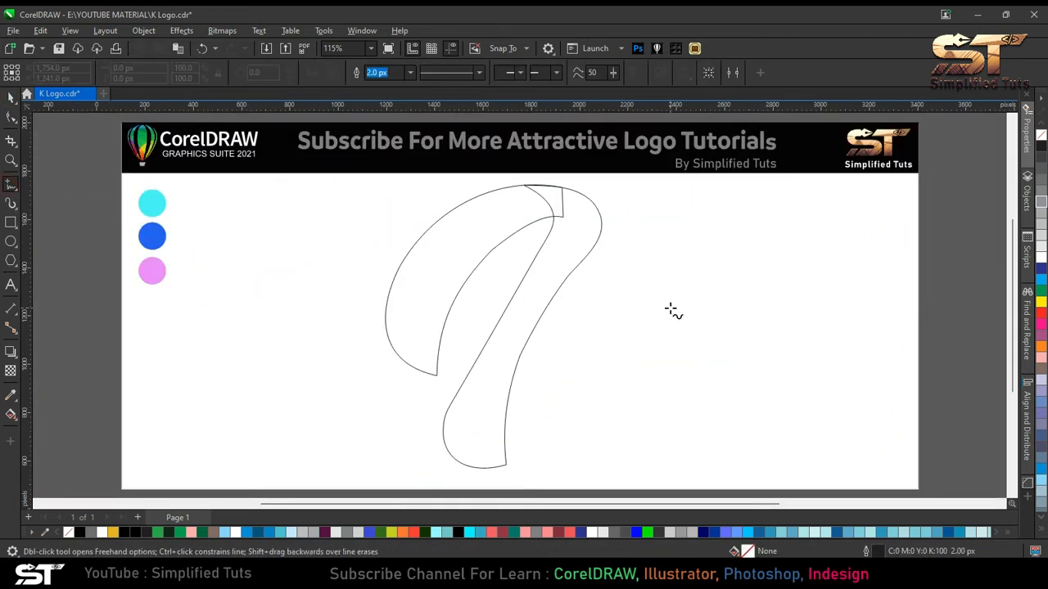
{"action": "left_click", "coordinate": [671, 306]}
{"action": "double_click", "coordinate": [495, 413]}
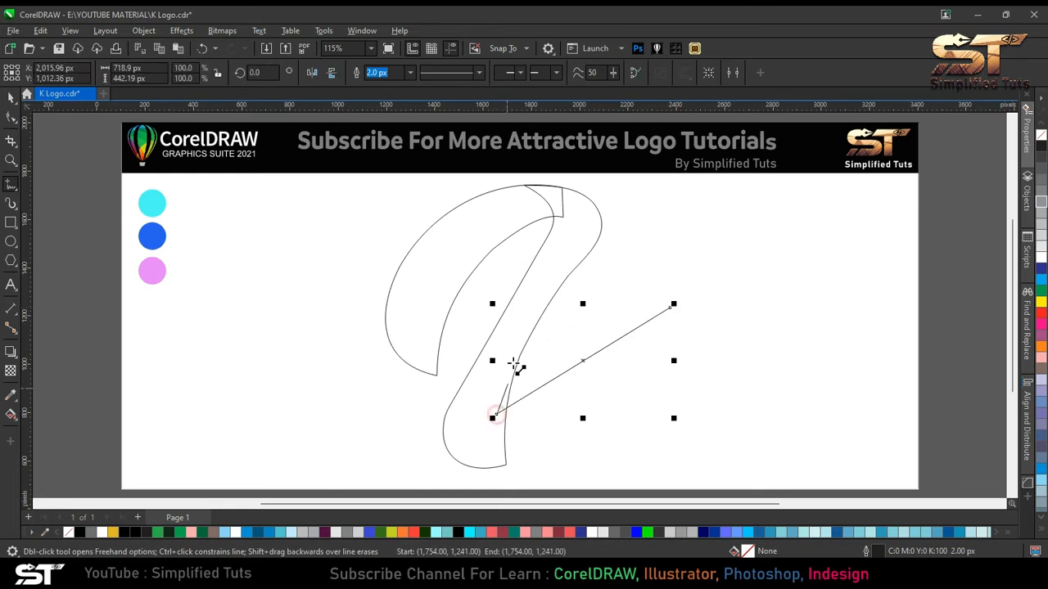
{"action": "left_click", "coordinate": [516, 347]}
{"action": "left_click", "coordinate": [554, 304]}
{"action": "left_click", "coordinate": [612, 267]}
{"action": "left_click", "coordinate": [643, 262]}
{"action": "left_click", "coordinate": [671, 294]}
{"action": "left_click", "coordinate": [670, 305]}
Convert the upper arm's segments to curves and bend its lower edge, upper edge and rounded tip
{"action": "key", "text": "F10"}
{"action": "left_click_drag", "start_coordinate": [755, 234], "coordinate": [451, 446]}
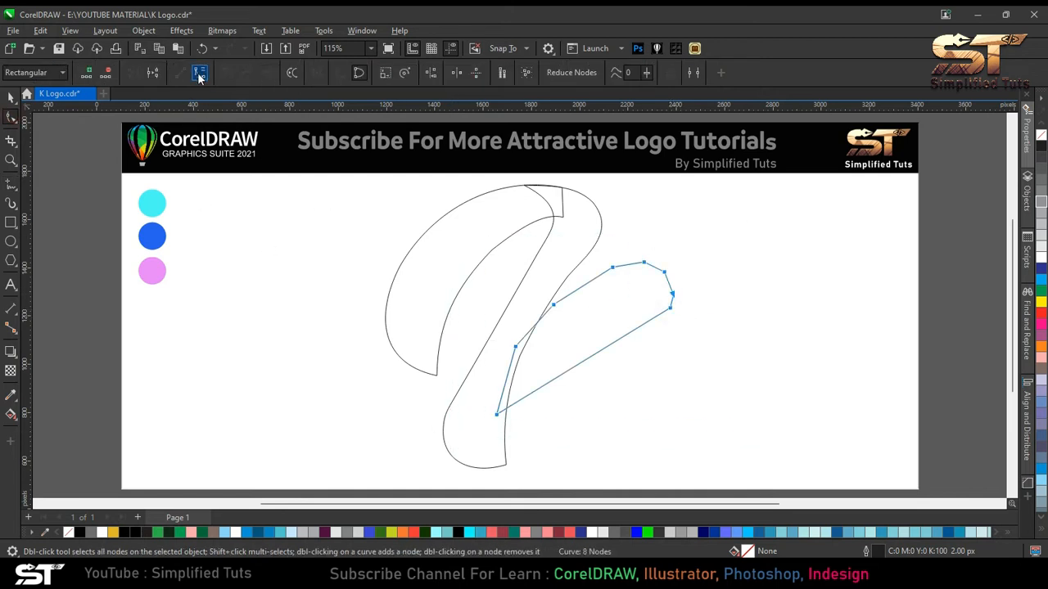
{"action": "left_click", "coordinate": [646, 362]}
{"action": "left_click_drag", "start_coordinate": [594, 356], "coordinate": [576, 334]}
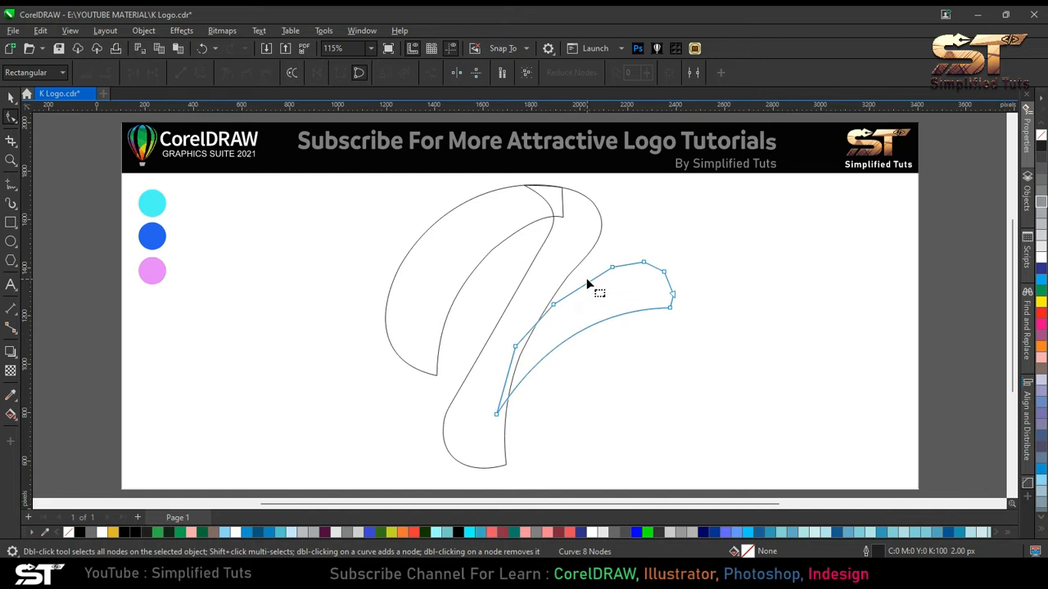
{"action": "left_click", "coordinate": [584, 281]}
{"action": "scroll", "coordinate": [652, 271], "scroll_direction": "up", "scroll_amount": 2}
{"action": "left_click", "coordinate": [659, 268]}
{"action": "left_click", "coordinate": [613, 261]}
{"action": "left_click_drag", "start_coordinate": [686, 302], "coordinate": [691, 299]}
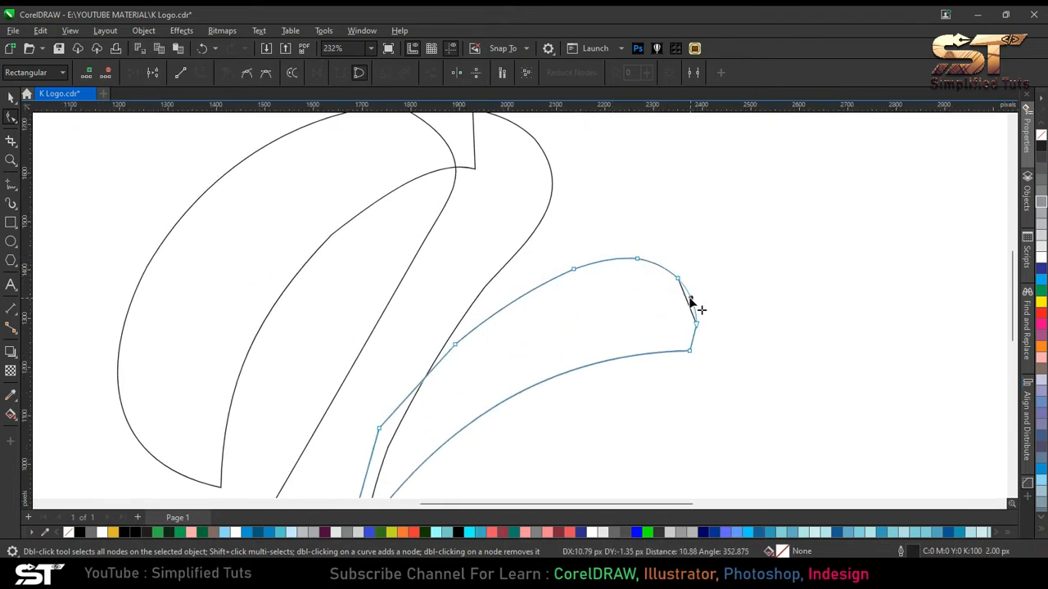
{"action": "left_click", "coordinate": [694, 339]}
{"action": "key", "text": "ctrl+a"}
{"action": "scroll", "coordinate": [725, 318], "scroll_direction": "up", "scroll_amount": 1}
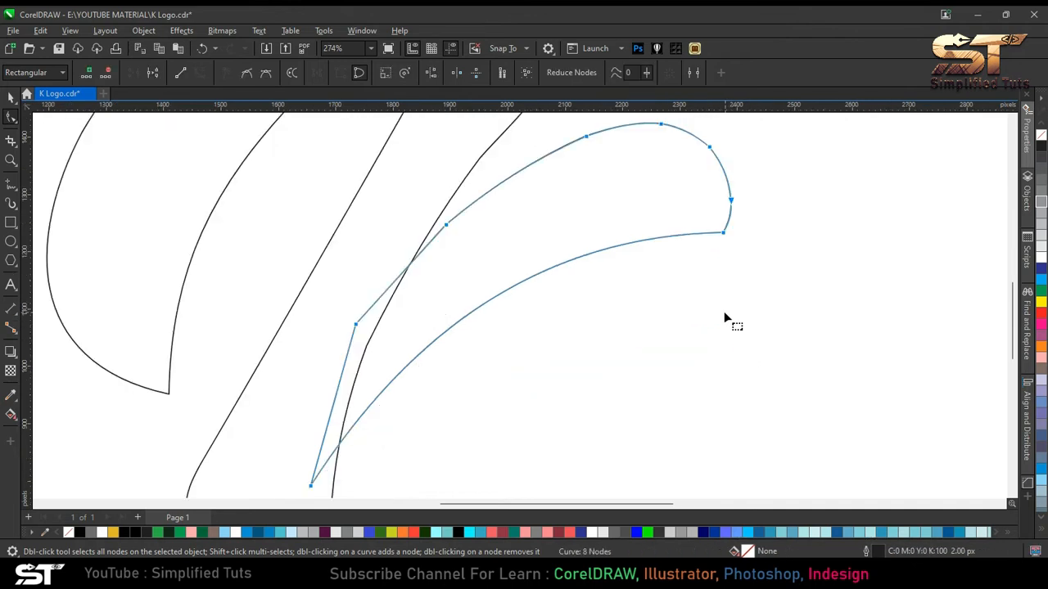
{"action": "left_click", "coordinate": [10, 102]}
{"action": "left_click", "coordinate": [536, 397]}
{"action": "scroll", "coordinate": [536, 397], "scroll_direction": "down", "scroll_amount": 1}
{"action": "key", "text": "ctrl+a"}
{"action": "key", "text": "shift+F2"}
Remove surplus nodes from the upper arm's upper edge and tip, undo the last removal, and deselect the outline
{"action": "left_click", "coordinate": [604, 314]}
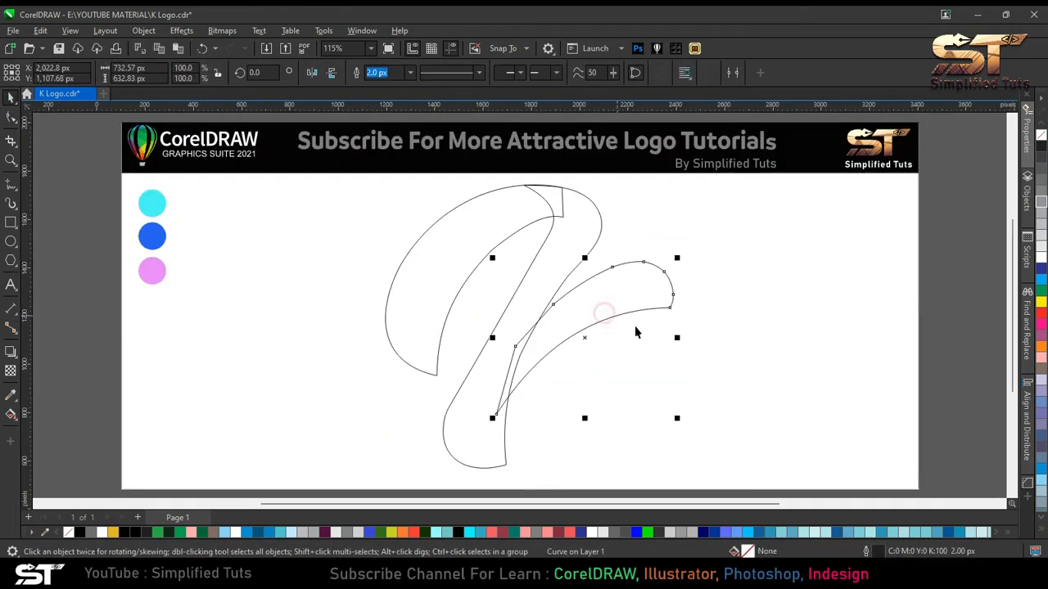
{"action": "key", "text": "F10"}
{"action": "double_click", "coordinate": [555, 303]}
{"action": "double_click", "coordinate": [664, 271]}
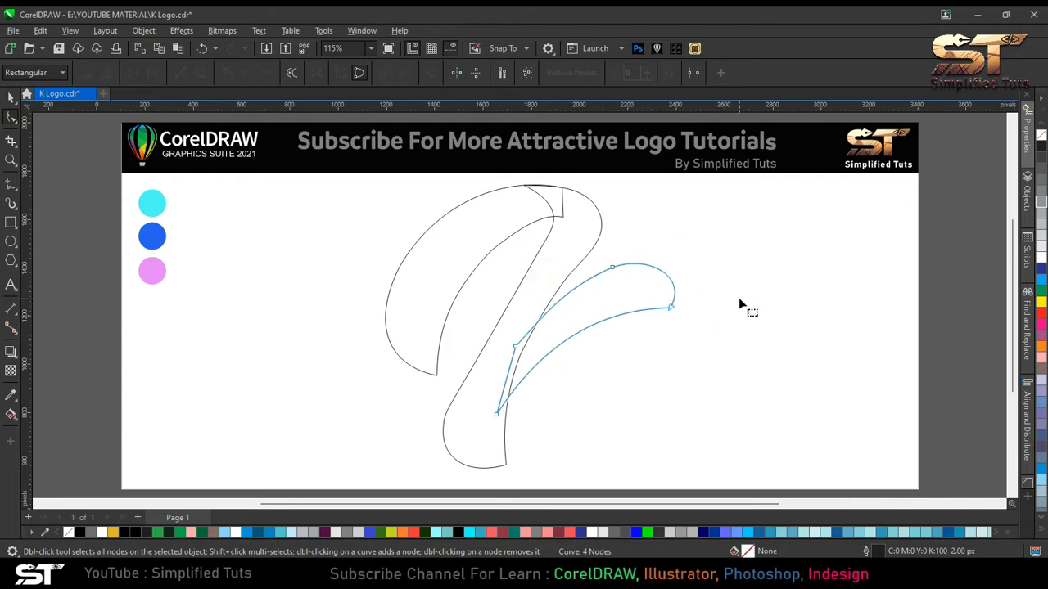
{"action": "key", "text": "ctrl+z"}
{"action": "left_click", "coordinate": [9, 100]}
{"action": "left_click", "coordinate": [640, 295]}
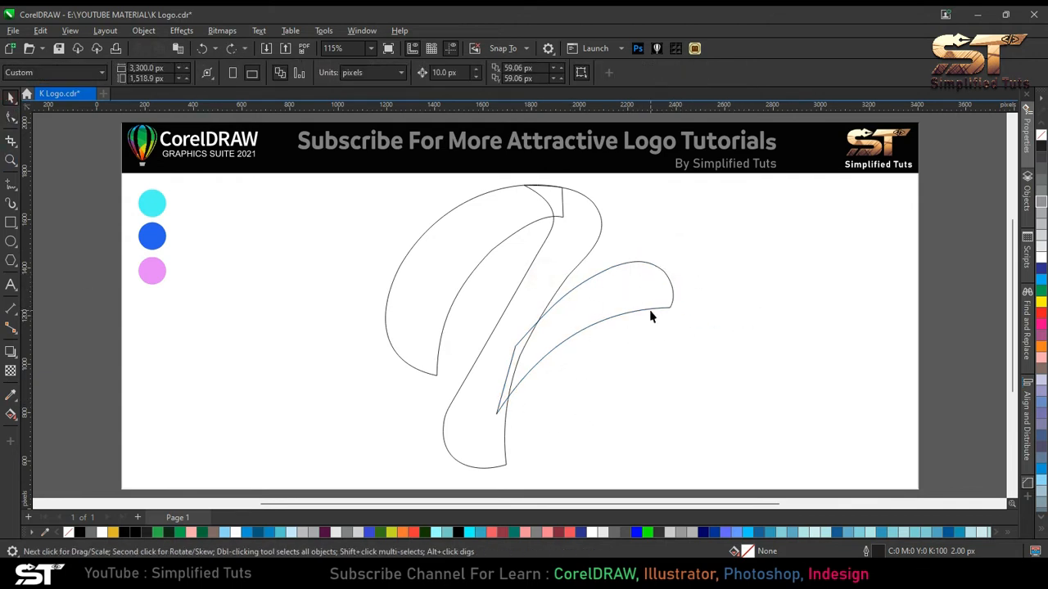
{"action": "scroll", "coordinate": [659, 290], "scroll_direction": "up", "scroll_amount": 2}
{"action": "left_click", "coordinate": [662, 294]}
{"action": "key", "text": "F4"}
{"action": "key", "text": "Escape"}
Draw a closed seven-point outline about 570 by 486 px for the K's lower leg, descending rightward from the stem
{"action": "left_click", "coordinate": [10, 184]}
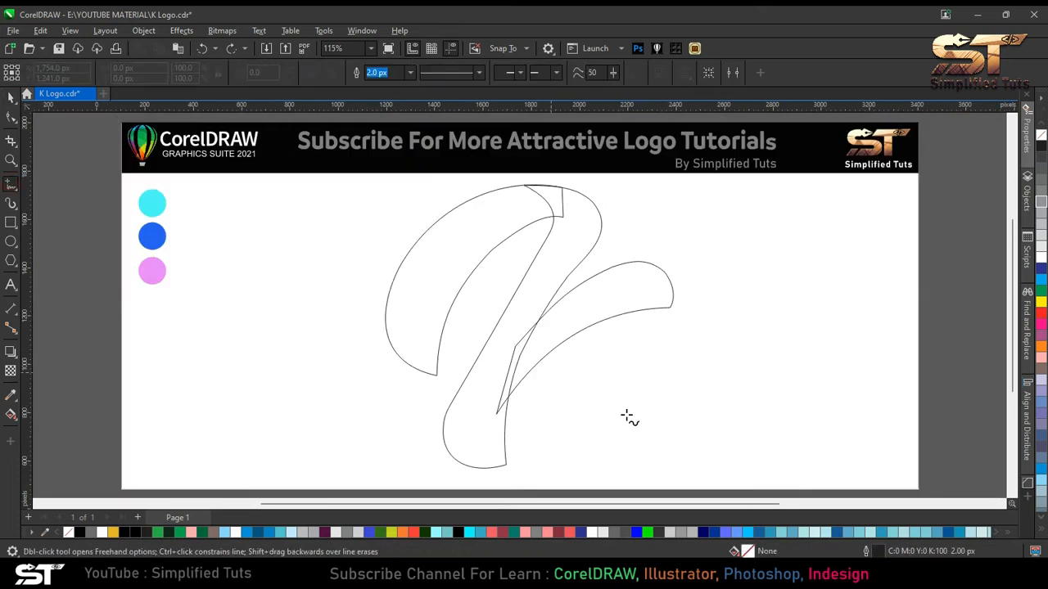
{"action": "left_click", "coordinate": [655, 404]}
{"action": "double_click", "coordinate": [591, 388]}
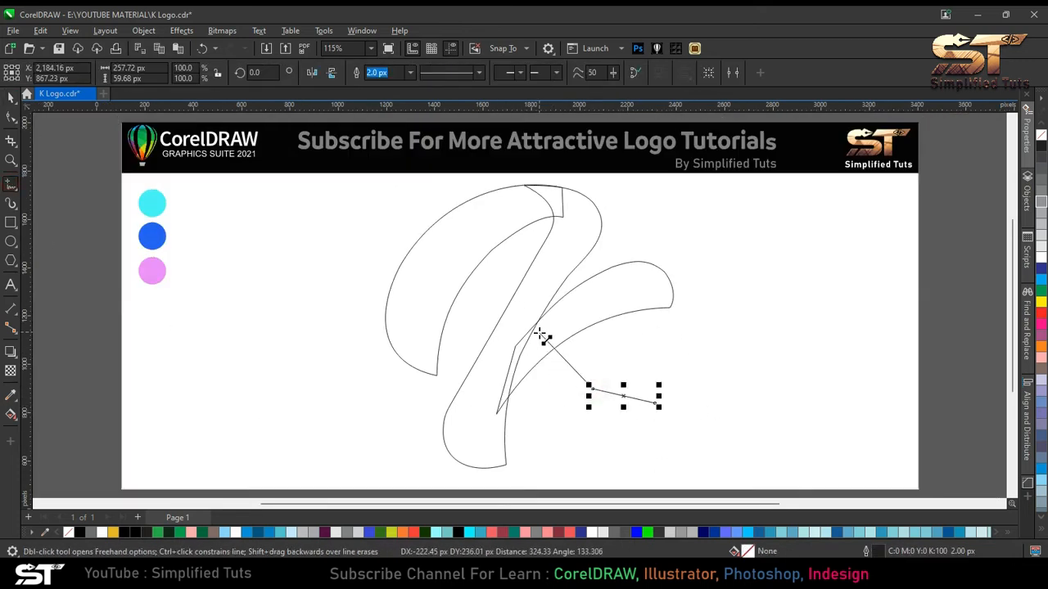
{"action": "double_click", "coordinate": [541, 334]}
{"action": "double_click", "coordinate": [518, 357]}
{"action": "double_click", "coordinate": [588, 452]}
{"action": "double_click", "coordinate": [639, 437]}
{"action": "left_click", "coordinate": [656, 402]}
Convert the lower leg's segments to curves and bend its upper edge, lower edge and rounded end
{"action": "key", "text": "F10"}
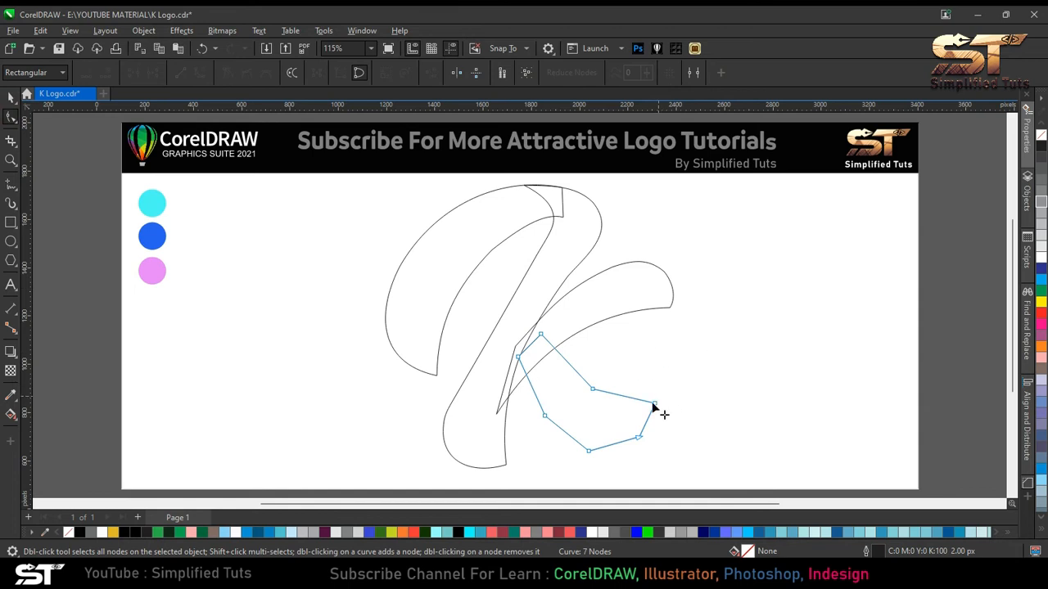
{"action": "scroll", "coordinate": [663, 396], "scroll_direction": "up", "scroll_amount": 8}
{"action": "left_click", "coordinate": [11, 98]}
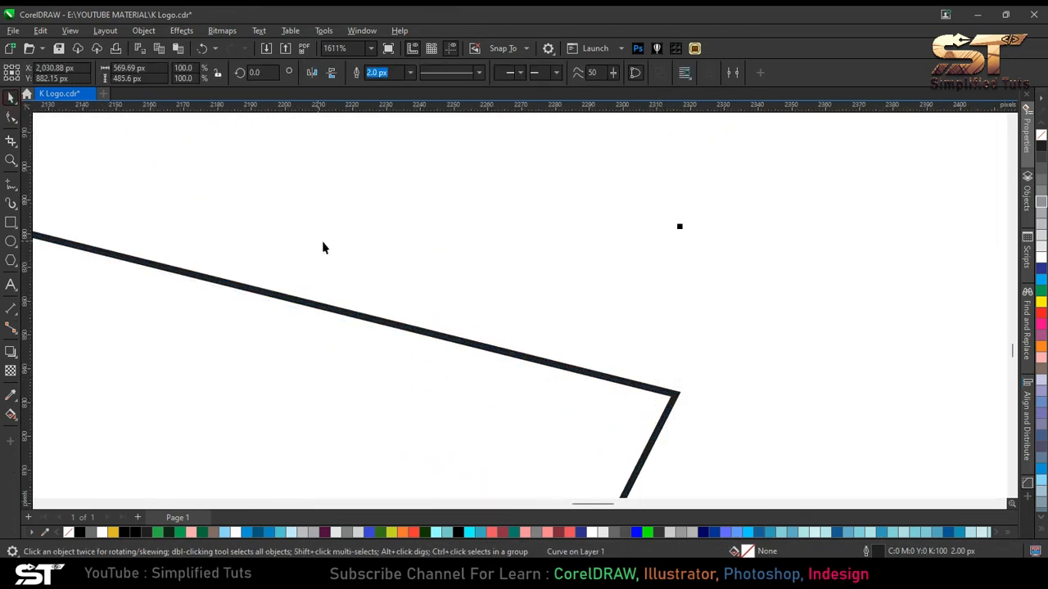
{"action": "key", "text": "ctrl+a"}
{"action": "key", "text": "F4"}
{"action": "left_click", "coordinate": [520, 366]}
{"action": "left_click", "coordinate": [11, 117]}
{"action": "left_click_drag", "start_coordinate": [786, 299], "coordinate": [497, 467]}
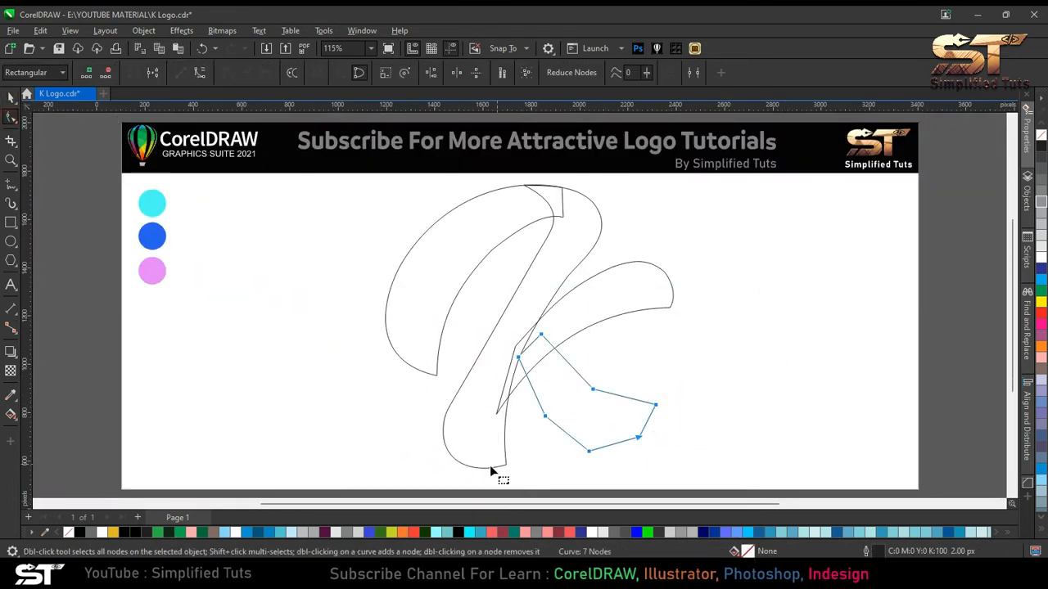
{"action": "left_click", "coordinate": [568, 370]}
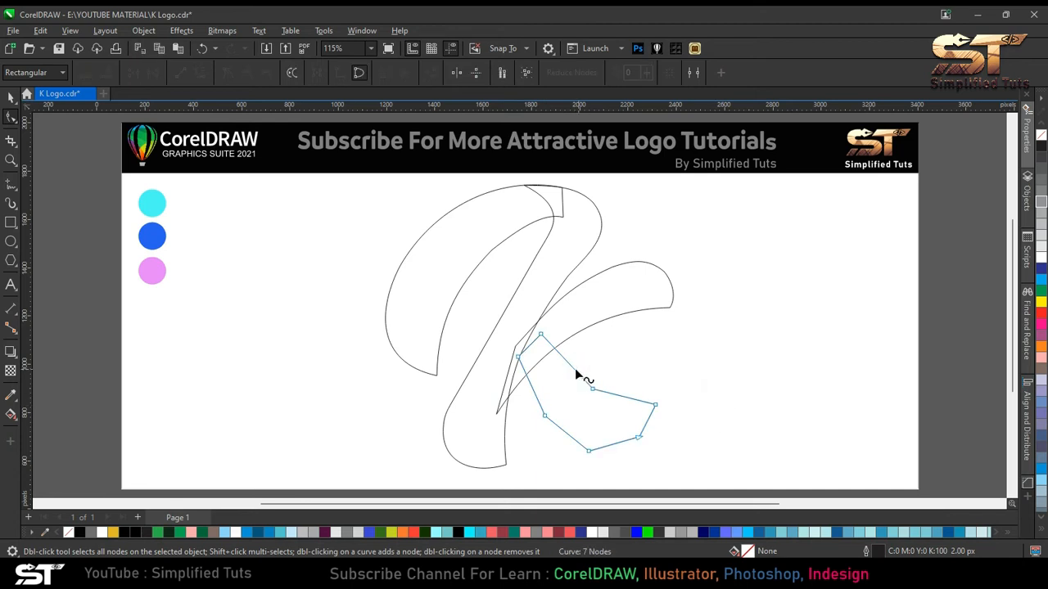
{"action": "left_click", "coordinate": [628, 400]}
{"action": "left_click_drag", "start_coordinate": [619, 443], "coordinate": [650, 423]}
{"action": "left_click_drag", "start_coordinate": [570, 437], "coordinate": [564, 440]}
Smooth the lower leg's bottom by deleting surplus nodes and replacing the corner node with added nodes on either side
{"action": "left_click_drag", "start_coordinate": [610, 404], "coordinate": [653, 450]}
{"action": "key", "text": "Delete"}
{"action": "left_click", "coordinate": [602, 466]}
{"action": "left_click", "coordinate": [595, 448]}
{"action": "scroll", "coordinate": [588, 454], "scroll_direction": "up", "scroll_amount": 4}
{"action": "double_click", "coordinate": [529, 413]}
{"action": "double_click", "coordinate": [664, 433]}
{"action": "left_click_drag", "start_coordinate": [575, 394], "coordinate": [603, 458]}
{"action": "key", "text": "Delete"}
{"action": "left_click", "coordinate": [11, 98]}
{"action": "left_click", "coordinate": [725, 442]}
{"action": "key", "text": "a"}
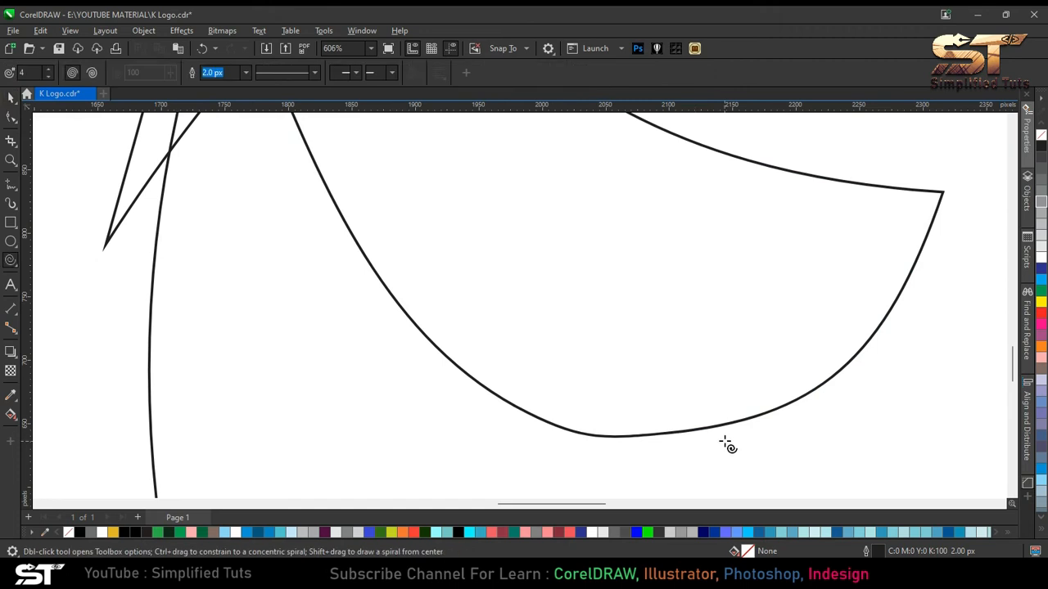
{"action": "key", "text": "ctrl+a"}
{"action": "key", "text": "F4"}
{"action": "left_click", "coordinate": [726, 440]}
{"action": "left_click", "coordinate": [10, 98]}
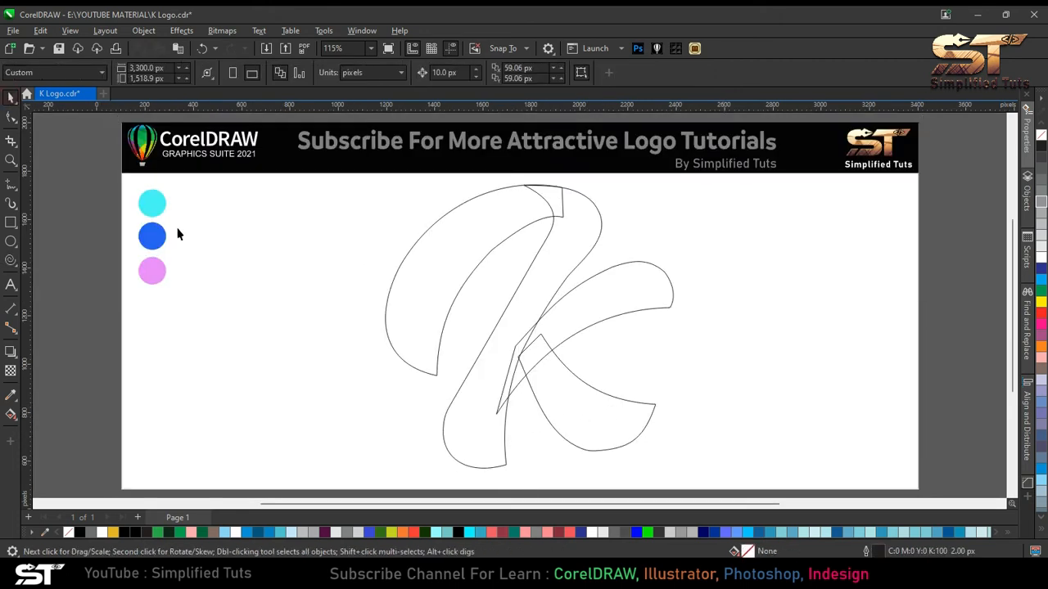
Use Smart Fill to create a filled shape from the lower leg's region beneath the upper arm
{"action": "left_click", "coordinate": [638, 388]}
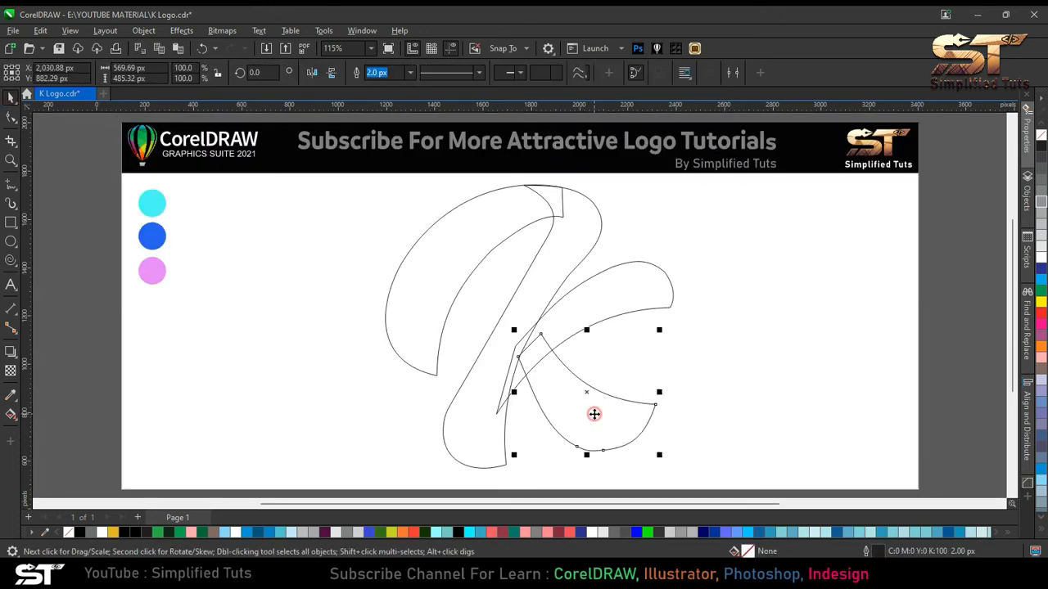
{"action": "left_click", "coordinate": [11, 415]}
{"action": "left_click", "coordinate": [57, 430]}
{"action": "left_click", "coordinate": [571, 447]}
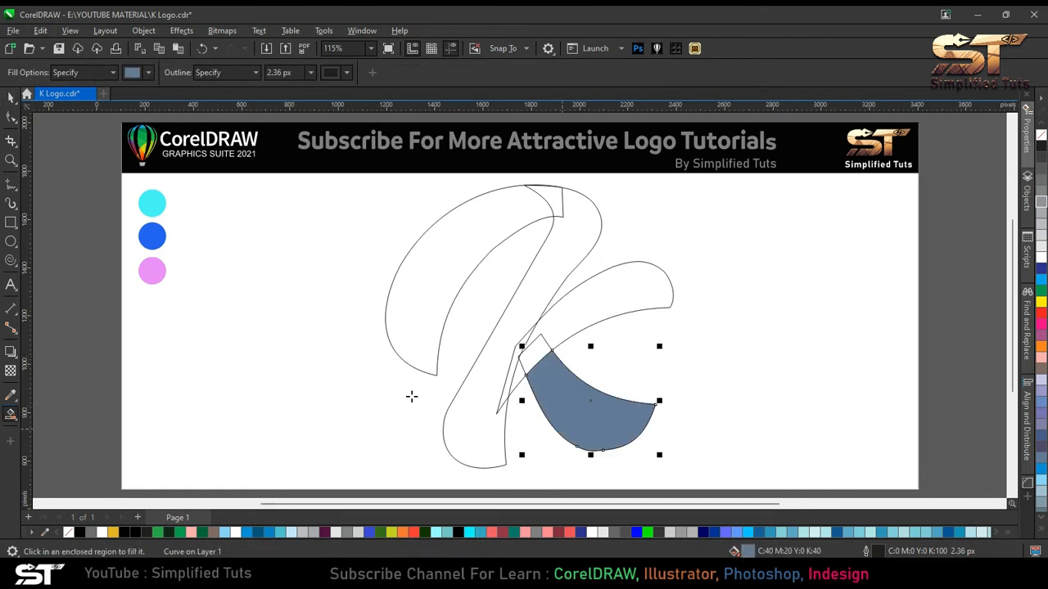
Rotate the unfilled lower leg outline by about 24 degrees and move it so its rounded edge meets the filled shape's outer tip
{"action": "left_click", "coordinate": [10, 98]}
{"action": "mouse_move", "coordinate": [531, 357]}
{"action": "left_mouse_down"}
{"action": "mouse_move", "coordinate": [536, 337]}
{"action": "mouse_move", "coordinate": [545, 360]}
{"action": "left_mouse_up"}
{"action": "left_click", "coordinate": [566, 362]}
{"action": "left_click_drag", "start_coordinate": [675, 334], "coordinate": [666, 308]}
{"action": "left_click", "coordinate": [661, 393]}
{"action": "left_click", "coordinate": [661, 393]}
{"action": "left_click", "coordinate": [11, 97]}
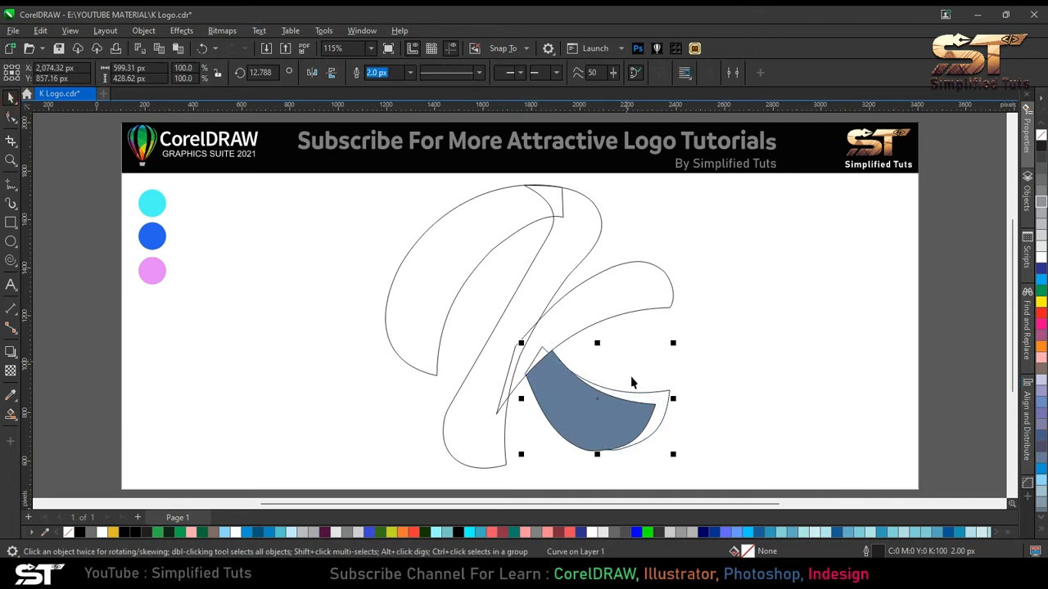
{"action": "mouse_move", "coordinate": [662, 394]}
{"action": "left_mouse_down"}
{"action": "mouse_move", "coordinate": [664, 370]}
{"action": "mouse_move", "coordinate": [671, 382]}
{"action": "left_mouse_up"}
{"action": "left_click", "coordinate": [671, 382]}
{"action": "mouse_move", "coordinate": [684, 325]}
{"action": "left_mouse_down"}
{"action": "mouse_move", "coordinate": [670, 303]}
{"action": "mouse_move", "coordinate": [676, 308]}
{"action": "left_mouse_up"}
{"action": "left_click_drag", "start_coordinate": [663, 375], "coordinate": [660, 359]}
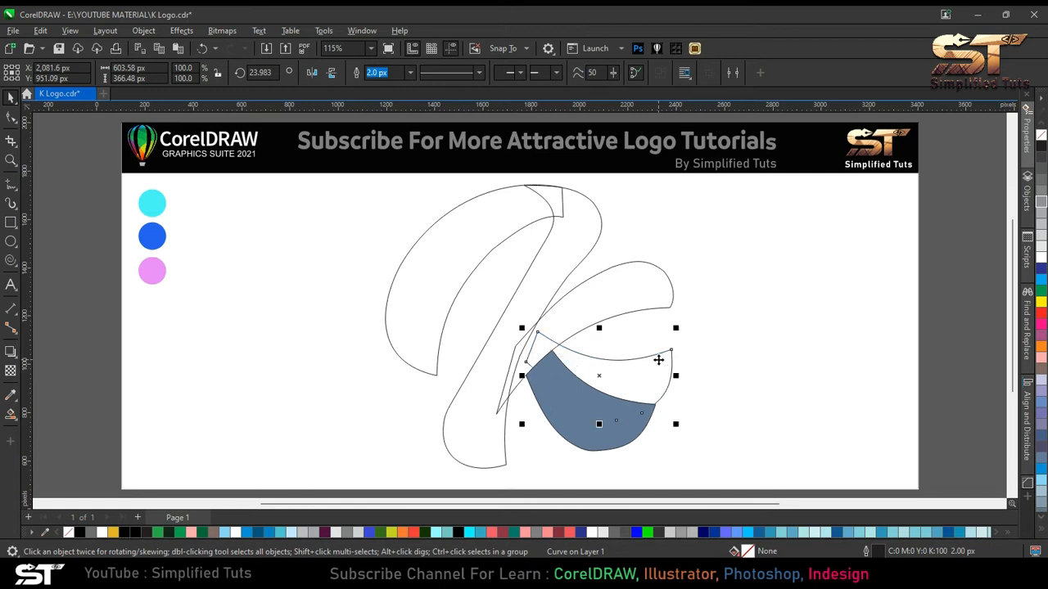
{"action": "scroll", "coordinate": [660, 358], "scroll_direction": "up", "scroll_amount": 5}
{"action": "left_click_drag", "start_coordinate": [714, 336], "coordinate": [720, 343]}
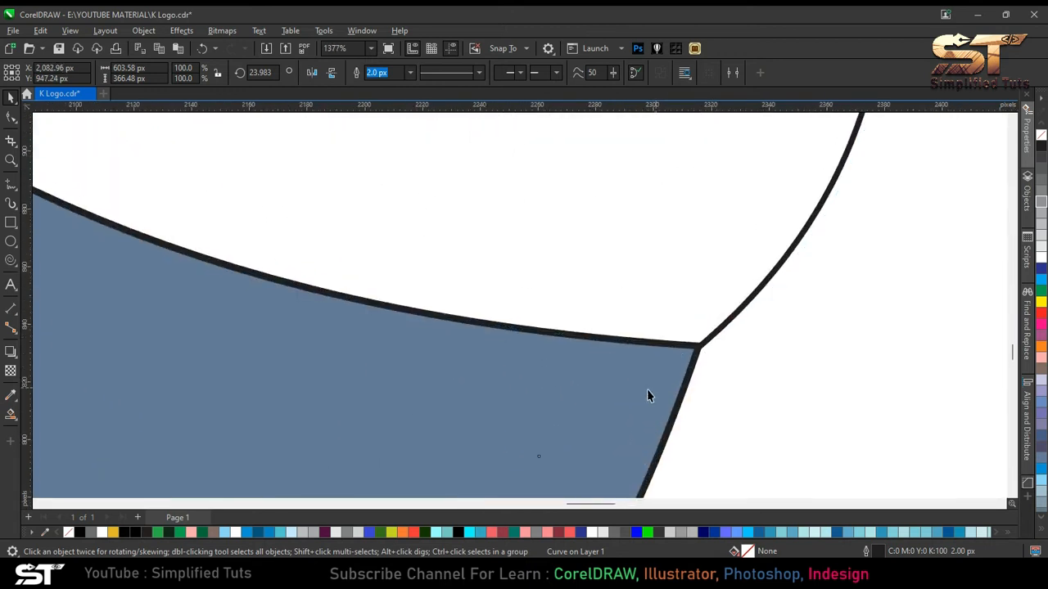
Create a separate filled shape from the lower leg's upper band and remove the leftover outline
{"action": "scroll", "coordinate": [624, 402], "scroll_direction": "down", "scroll_amount": 3}
{"action": "key", "text": "shift+Page_Up"}
{"action": "key", "text": "Escape"}
{"action": "scroll", "coordinate": [577, 464], "scroll_direction": "down", "scroll_amount": 1}
{"action": "left_click", "coordinate": [497, 400]}
{"action": "key", "text": "Delete"}
Colour the lower leg's upper band magenta (C20 M80 Y0 K20)
{"action": "left_click", "coordinate": [565, 419]}
{"action": "left_click", "coordinate": [1042, 335]}
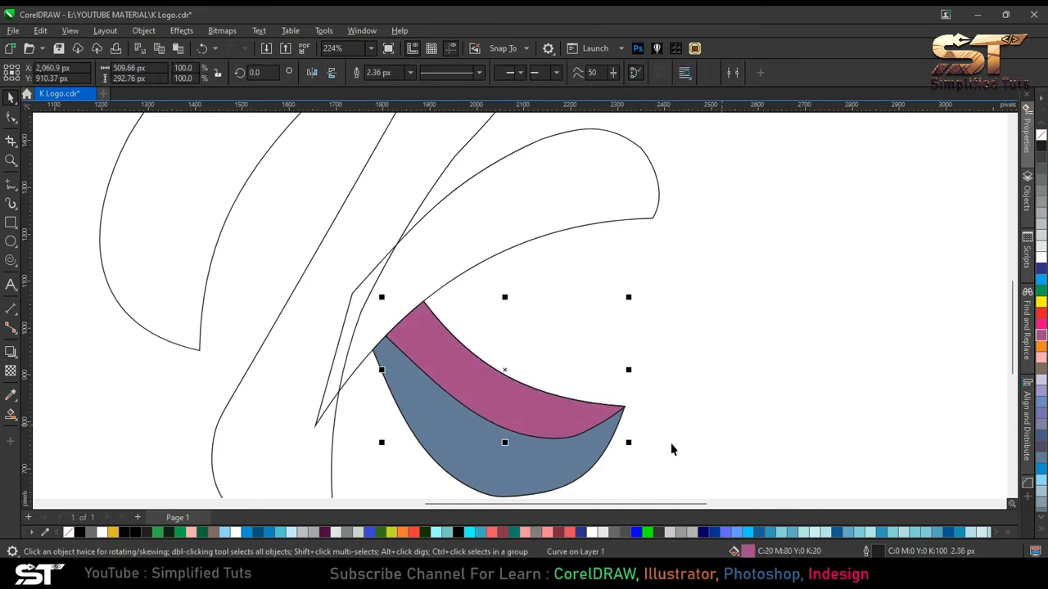
{"action": "left_click", "coordinate": [744, 426]}
{"action": "scroll", "coordinate": [552, 459], "scroll_direction": "down", "scroll_amount": 2}
{"action": "key", "text": "ctrl+a"}
{"action": "key", "text": "F4"}
{"action": "key", "text": "Escape"}
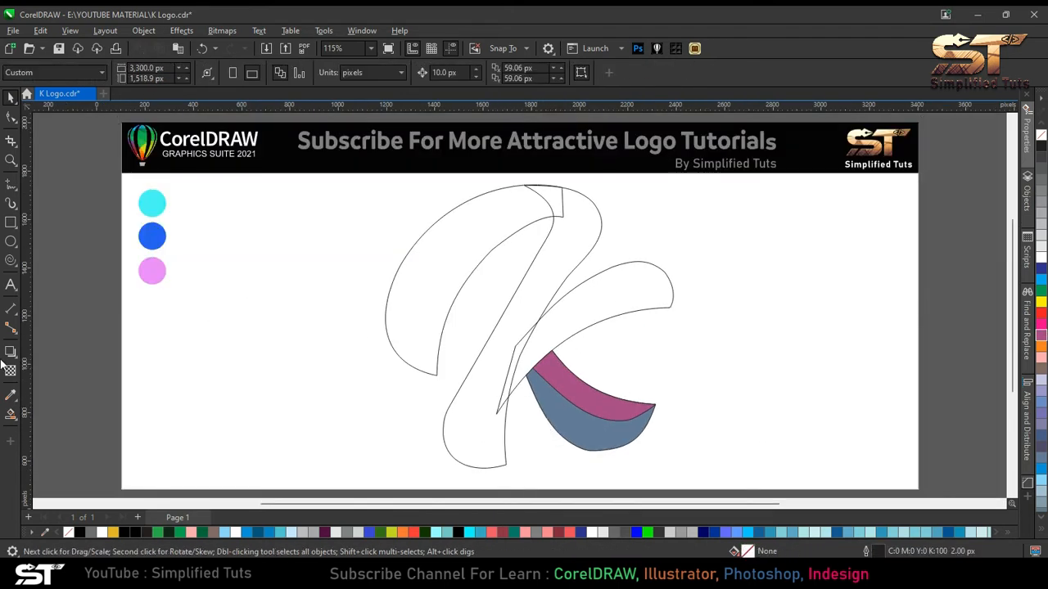
Use Smart Fill to create a filled shape from the upper arm's region beside the stem
{"action": "left_click", "coordinate": [10, 416]}
{"action": "left_click", "coordinate": [639, 302]}
{"action": "left_click", "coordinate": [10, 99]}
{"action": "key", "text": "Escape"}
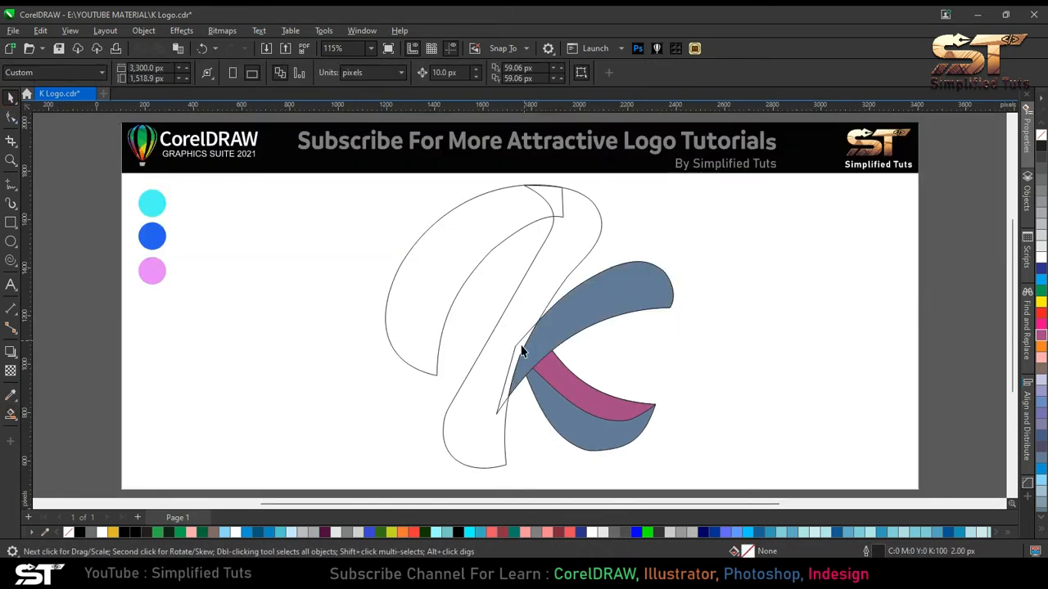
Move the upper arm outline down so it crosses the filled arm's tip, and shift its node nearest the stem slightly up
{"action": "left_click_drag", "start_coordinate": [597, 338], "coordinate": [585, 367]}
{"action": "scroll", "coordinate": [664, 318], "scroll_direction": "up", "scroll_amount": 10}
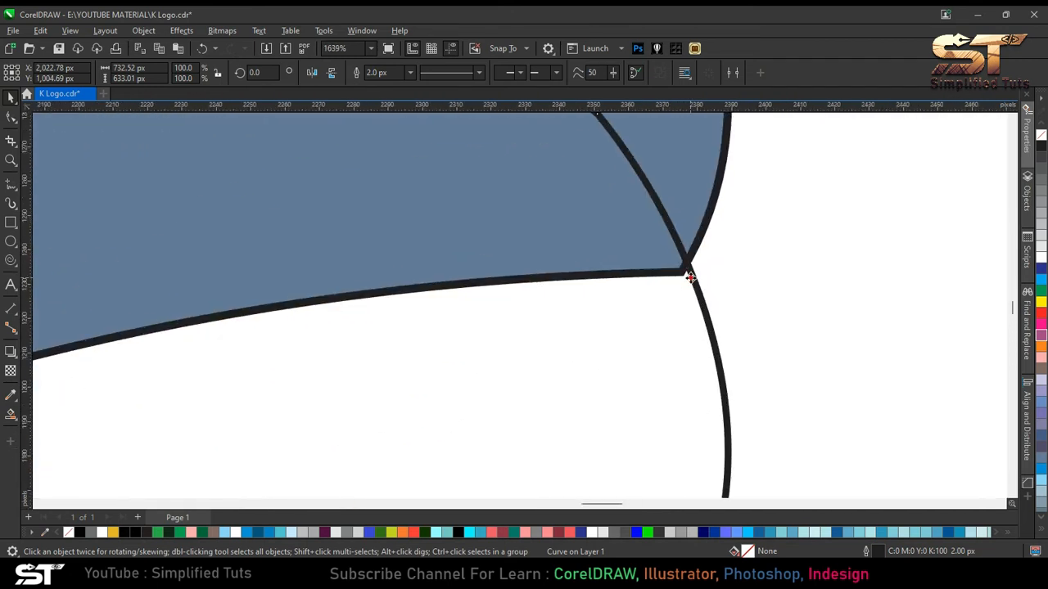
{"action": "scroll", "coordinate": [697, 315], "scroll_direction": "down", "scroll_amount": 10}
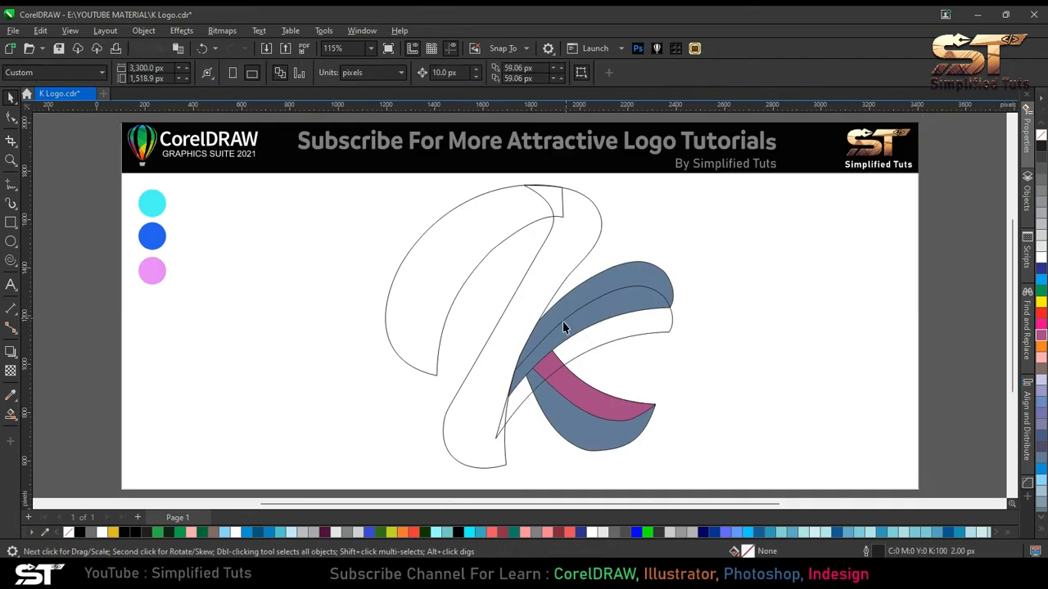
{"action": "key", "text": "F10"}
{"action": "left_click_drag", "start_coordinate": [514, 371], "coordinate": [510, 363]}
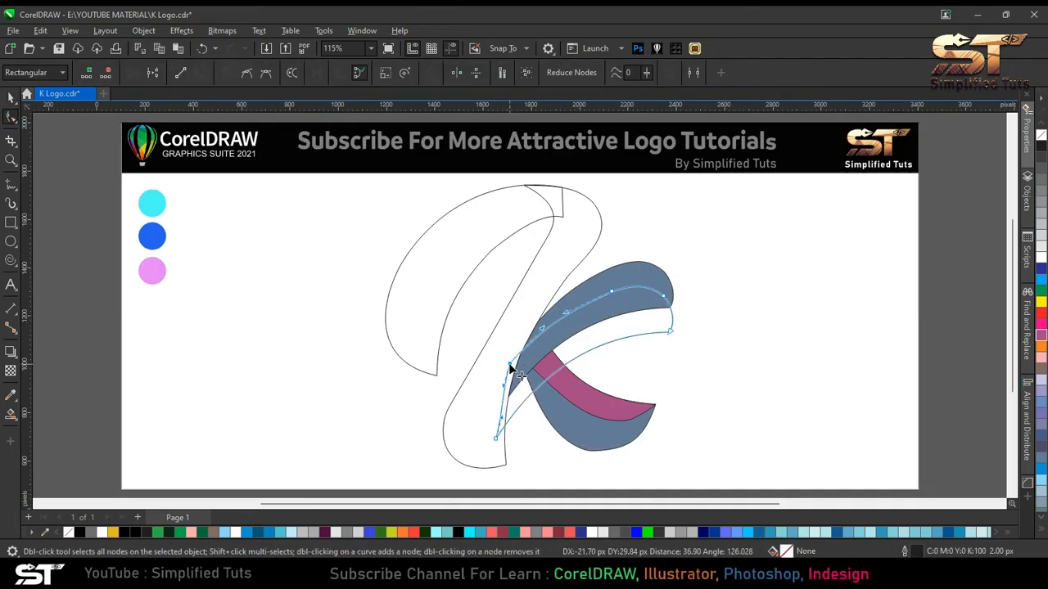
{"action": "left_click", "coordinate": [10, 99]}
{"action": "key", "text": "Escape"}
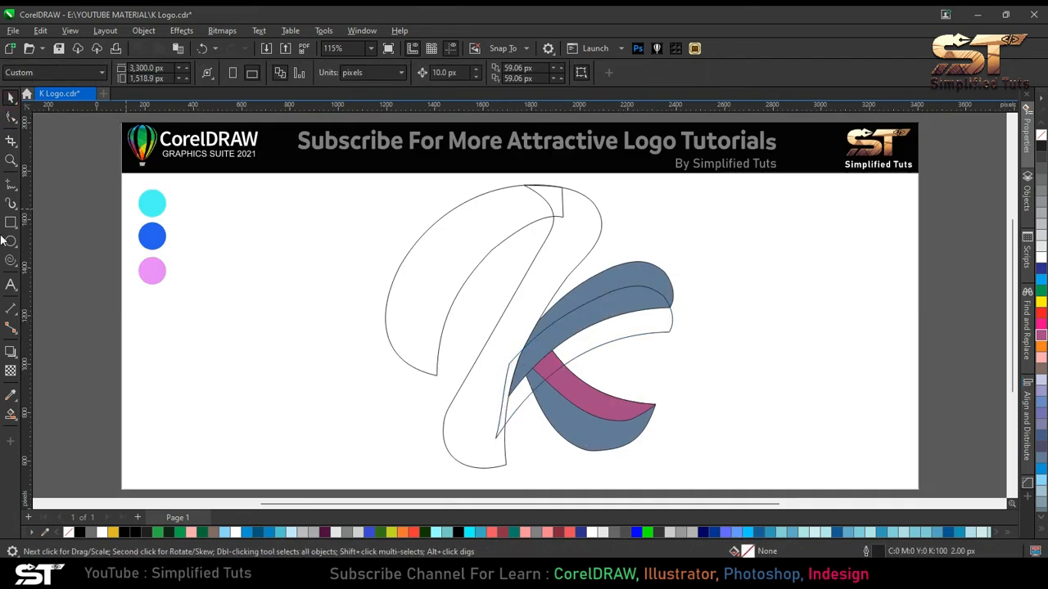
Use Smart Fill on the upper arm's lower band and colour the new shape magenta
{"action": "left_click", "coordinate": [10, 413]}
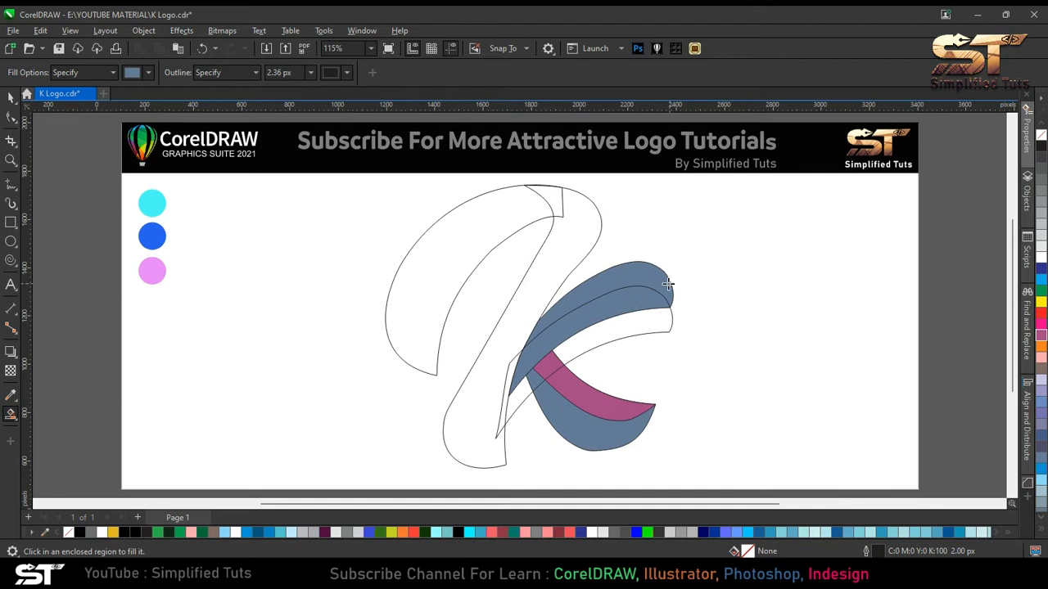
{"action": "left_click", "coordinate": [638, 301]}
{"action": "key", "text": "space"}
{"action": "left_click", "coordinate": [1042, 336]}
{"action": "key", "text": "Escape"}
Delete the leftover upper arm outline
{"action": "left_click", "coordinate": [637, 327]}
{"action": "key", "text": "Delete"}
{"action": "left_click_drag", "start_coordinate": [623, 305], "coordinate": [679, 333]}
{"action": "key", "text": "ctrl+z"}
{"action": "key", "text": "Escape"}
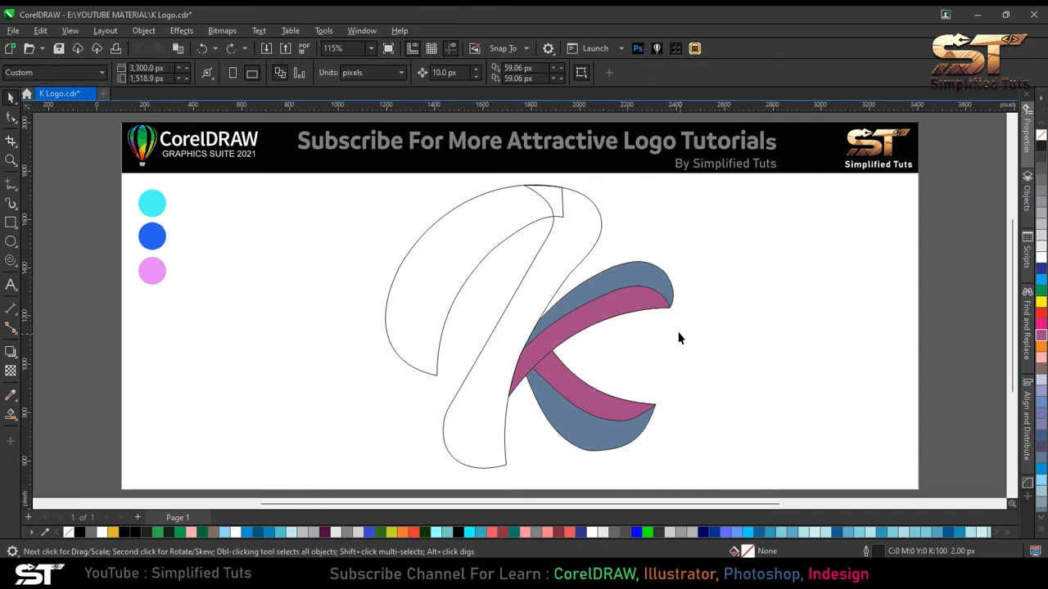
Use Smart Fill to create a filled shape from the left arc's region up to the stem
{"action": "left_click", "coordinate": [12, 415]}
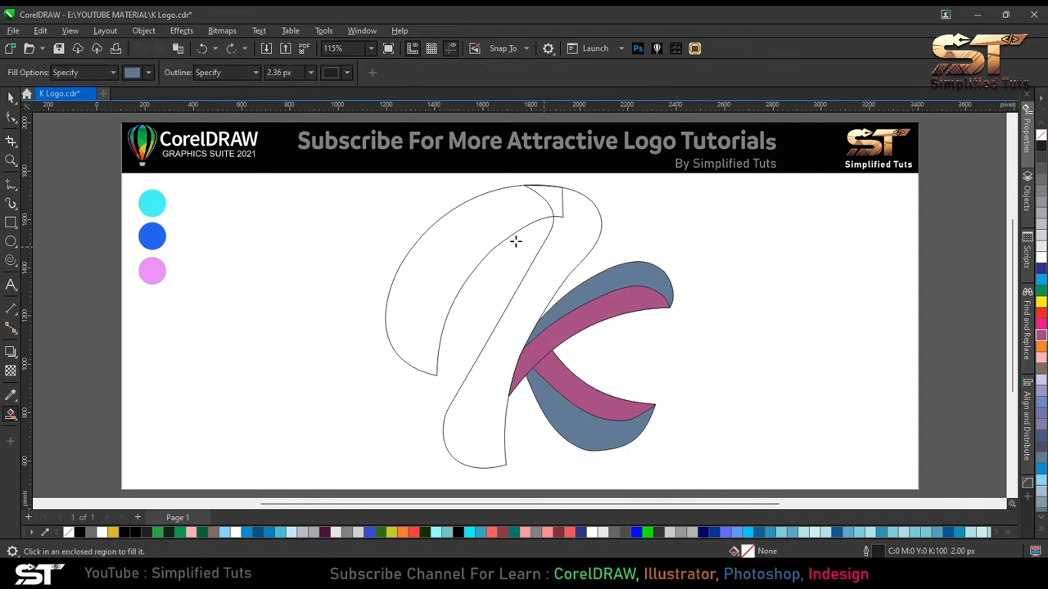
{"action": "left_click", "coordinate": [477, 227]}
{"action": "left_click", "coordinate": [10, 97]}
Place an unfilled copy of the left arc offset to the right so its edge passes through the arc's bottom tip
{"action": "left_click_drag", "start_coordinate": [434, 300], "coordinate": [461, 300]}
{"action": "scroll", "coordinate": [450, 381], "scroll_direction": "up", "scroll_amount": 3}
{"action": "left_click", "coordinate": [1041, 137]}
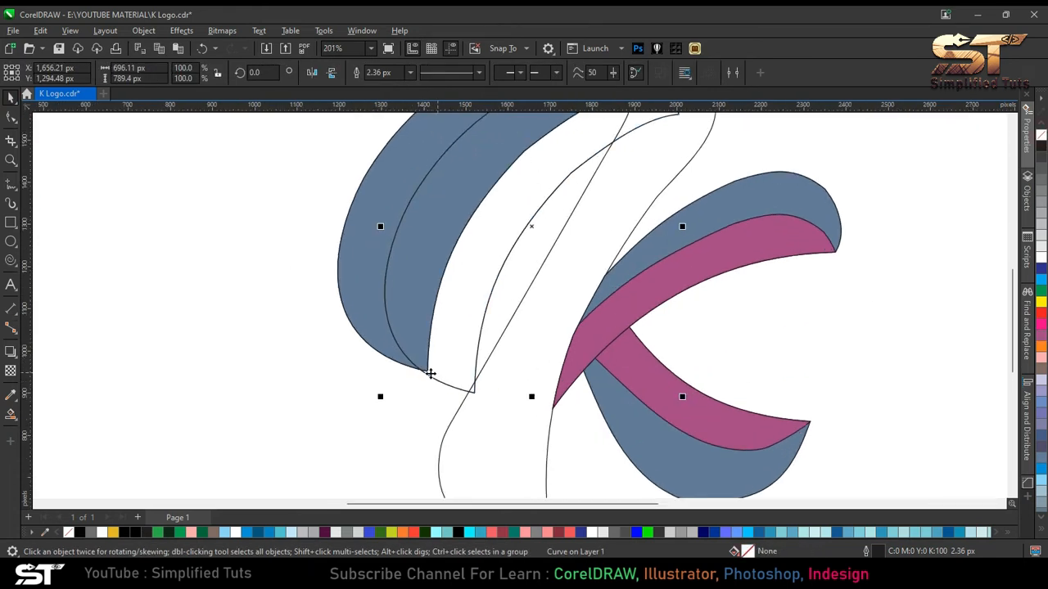
{"action": "scroll", "coordinate": [426, 380], "scroll_direction": "up", "scroll_amount": 5}
{"action": "scroll", "coordinate": [451, 384], "scroll_direction": "up", "scroll_amount": 4}
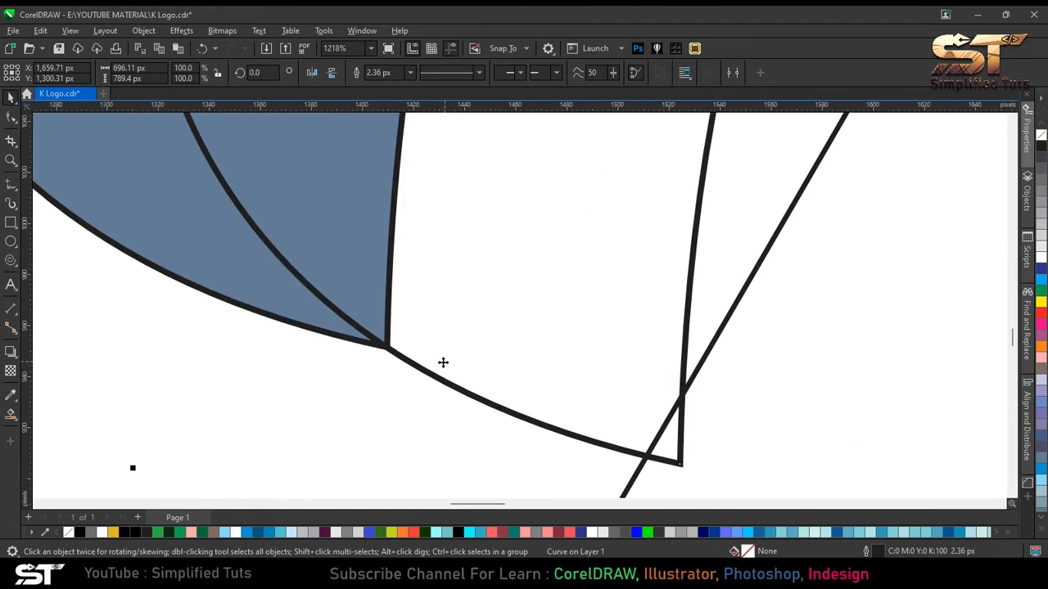
{"action": "key", "text": "ctrl+a"}
{"action": "key", "text": "shift+F2"}
Use Smart Fill on the left arc's inner band and delete the leftover arc outlines
{"action": "left_click", "coordinate": [55, 296]}
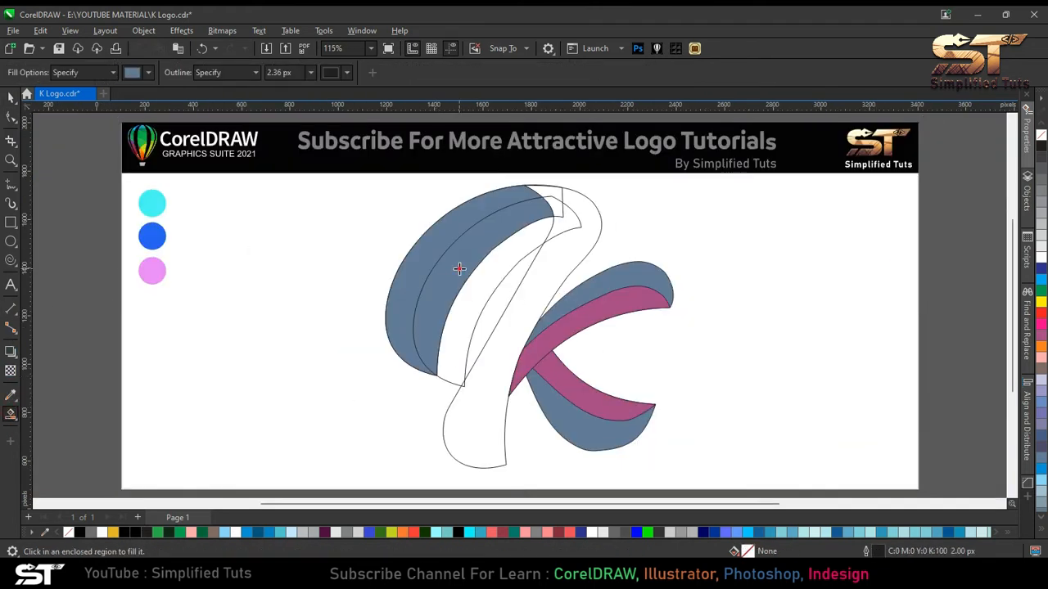
{"action": "left_click", "coordinate": [464, 271]}
{"action": "left_click", "coordinate": [664, 219]}
{"action": "left_click_drag", "start_coordinate": [575, 219], "coordinate": [825, 230]}
{"action": "key", "text": "Delete"}
{"action": "left_click", "coordinate": [555, 197]}
{"action": "left_click_drag", "start_coordinate": [473, 283], "coordinate": [237, 284]}
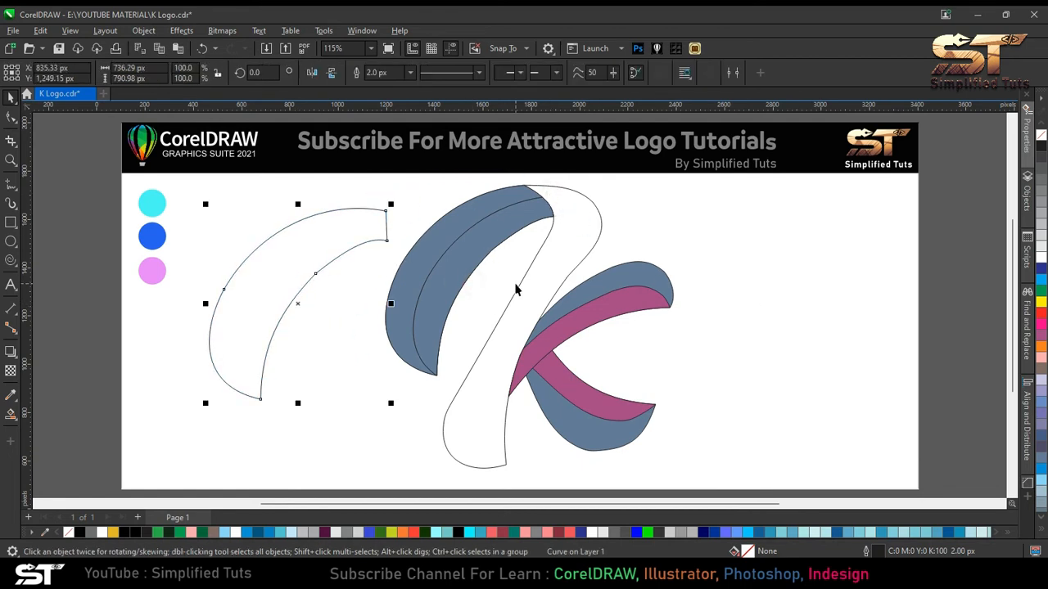
{"action": "key", "text": "Delete"}
Use Smart Fill to create a filled shape from the stem's region
{"action": "left_click", "coordinate": [8, 416]}
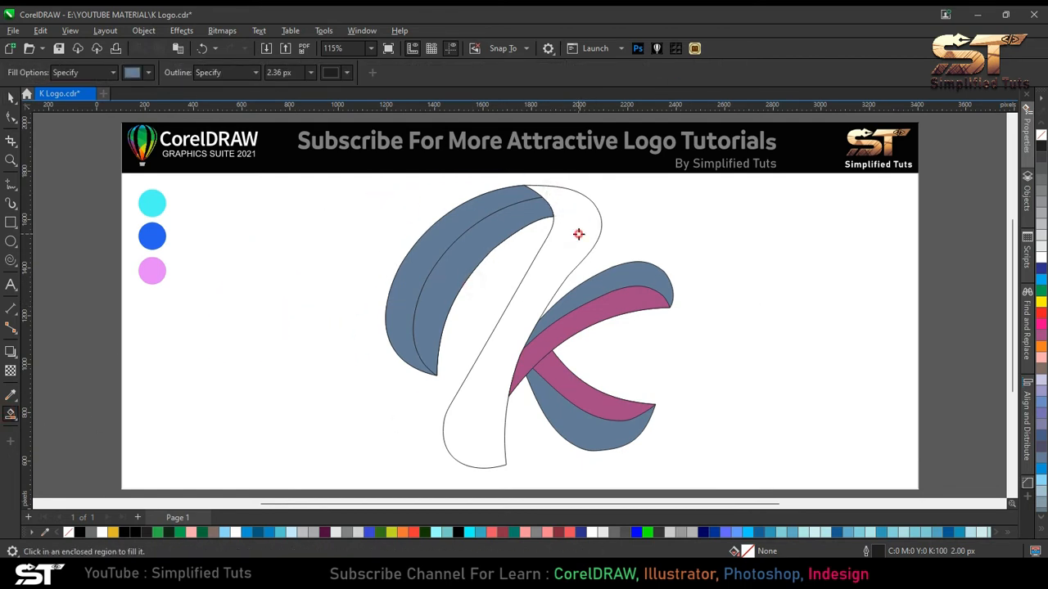
{"action": "left_click", "coordinate": [578, 234]}
{"action": "left_click", "coordinate": [10, 97]}
{"action": "left_click", "coordinate": [578, 218]}
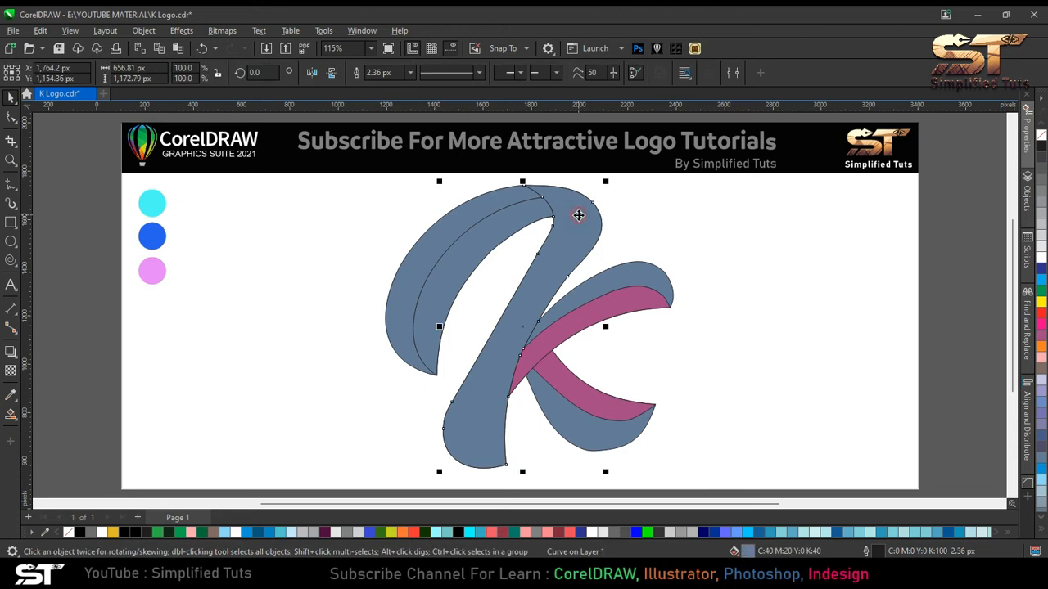
{"action": "left_click_drag", "start_coordinate": [530, 328], "coordinate": [751, 332]}
{"action": "key", "text": "ctrl+z"}
Place an unfilled copy of the stem about 68 px to the right and 16 px down
{"action": "left_click", "coordinate": [587, 231]}
{"action": "left_click_drag", "start_coordinate": [587, 232], "coordinate": [609, 239]}
{"action": "scroll", "coordinate": [550, 187], "scroll_direction": "up", "scroll_amount": 6}
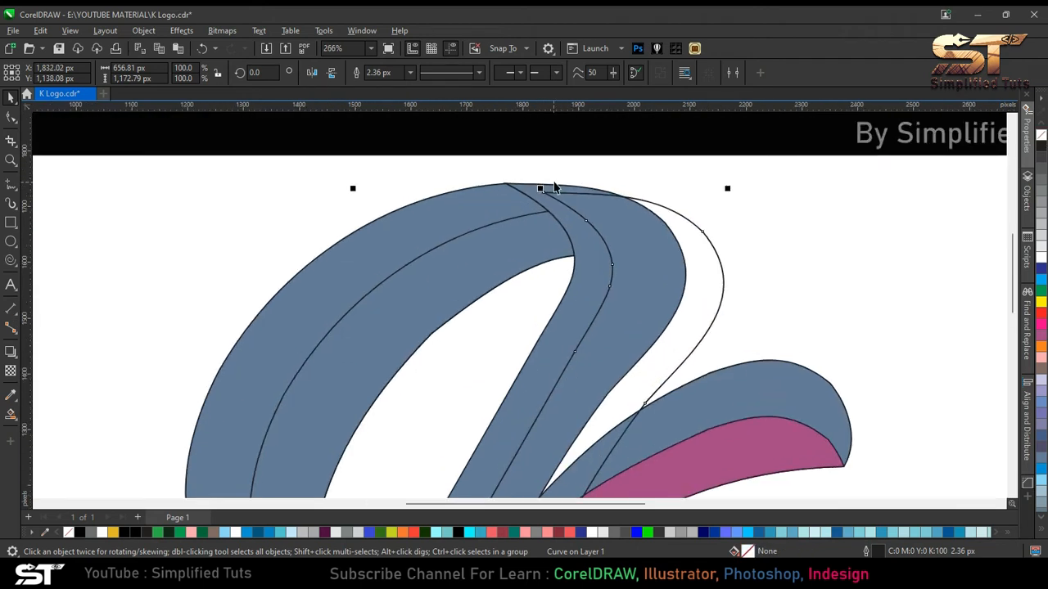
Extend the stem copy's top corner past the stem's tip and smooth its inner edge by deleting surplus nodes
{"action": "key", "text": "F10"}
{"action": "left_click_drag", "start_coordinate": [537, 198], "coordinate": [457, 179]}
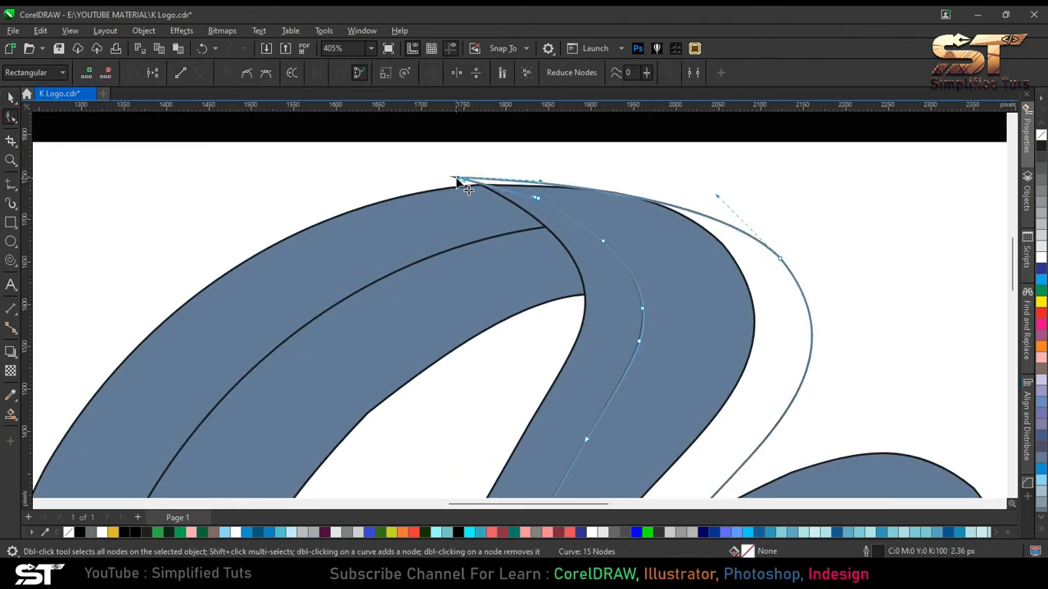
{"action": "scroll", "coordinate": [479, 181], "scroll_direction": "up", "scroll_amount": 4}
{"action": "left_click_drag", "start_coordinate": [568, 250], "coordinate": [633, 239]}
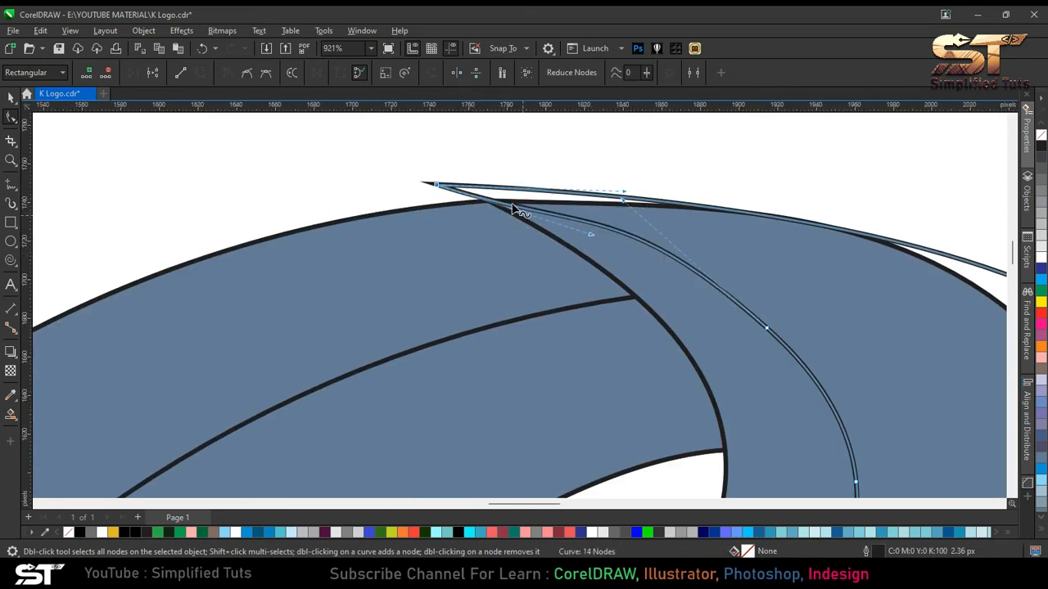
{"action": "left_click_drag", "start_coordinate": [620, 200], "coordinate": [620, 211]}
{"action": "scroll", "coordinate": [509, 223], "scroll_direction": "down", "scroll_amount": 2}
{"action": "left_click_drag", "start_coordinate": [685, 261], "coordinate": [631, 296]}
{"action": "key", "text": "Delete"}
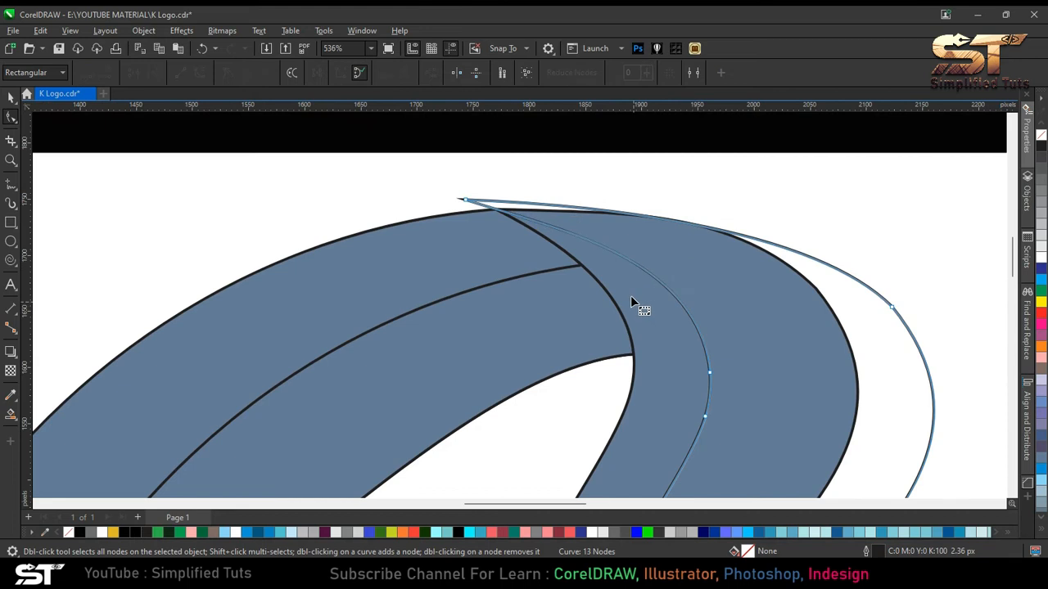
{"action": "scroll", "coordinate": [514, 201], "scroll_direction": "down", "scroll_amount": 1}
{"action": "scroll", "coordinate": [524, 212], "scroll_direction": "down", "scroll_amount": 4}
{"action": "key", "text": "space"}
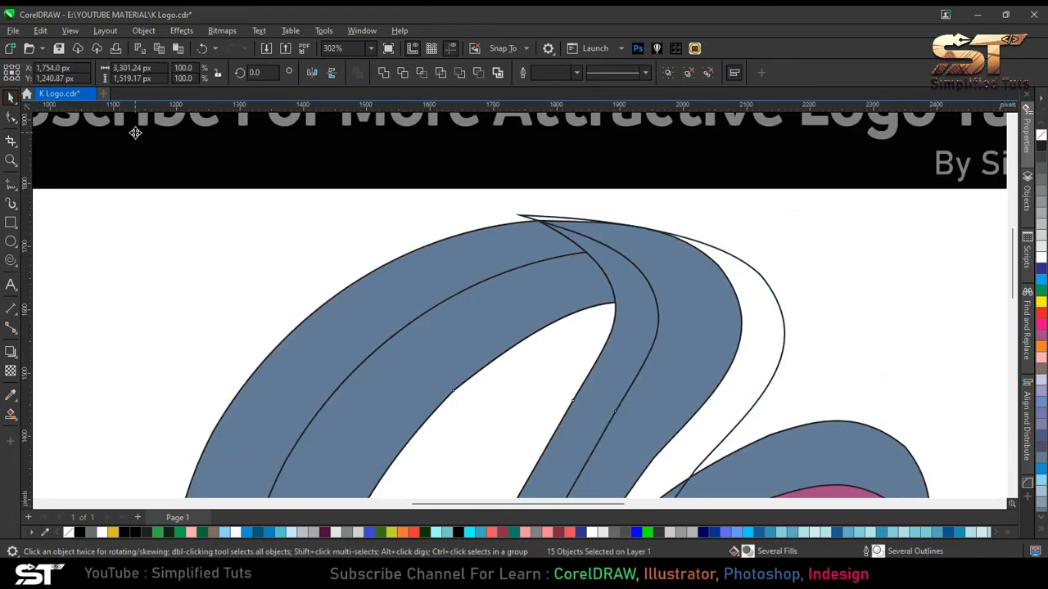
Shift the nodes at the stem copy's lower end to the right to widen the band along the stem's inner side
{"action": "left_click", "coordinate": [572, 233]}
{"action": "key", "text": "F10"}
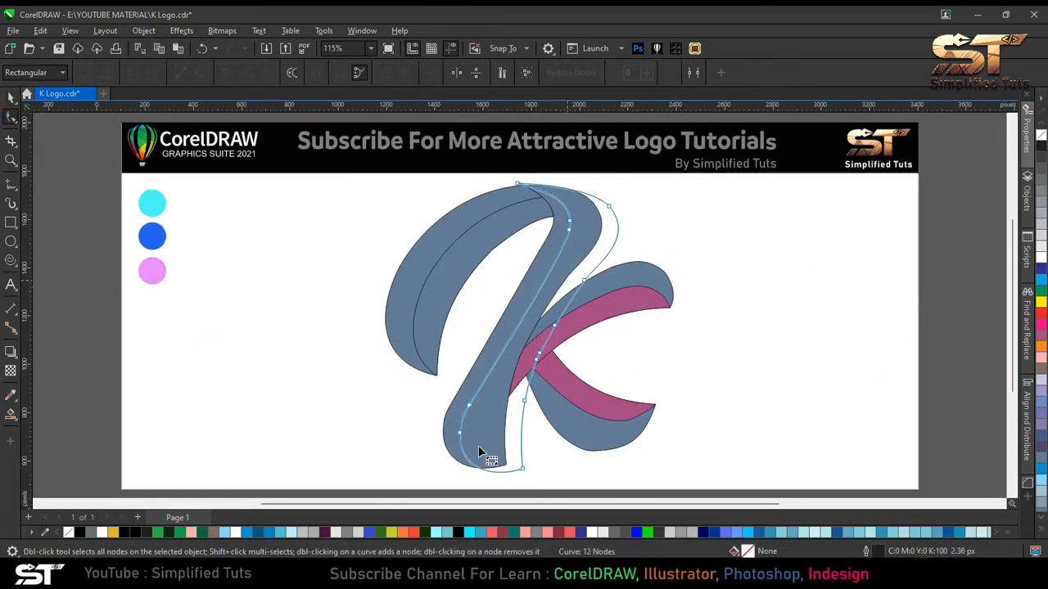
{"action": "scroll", "coordinate": [490, 447], "scroll_direction": "down", "scroll_amount": 1}
{"action": "left_click", "coordinate": [524, 437]}
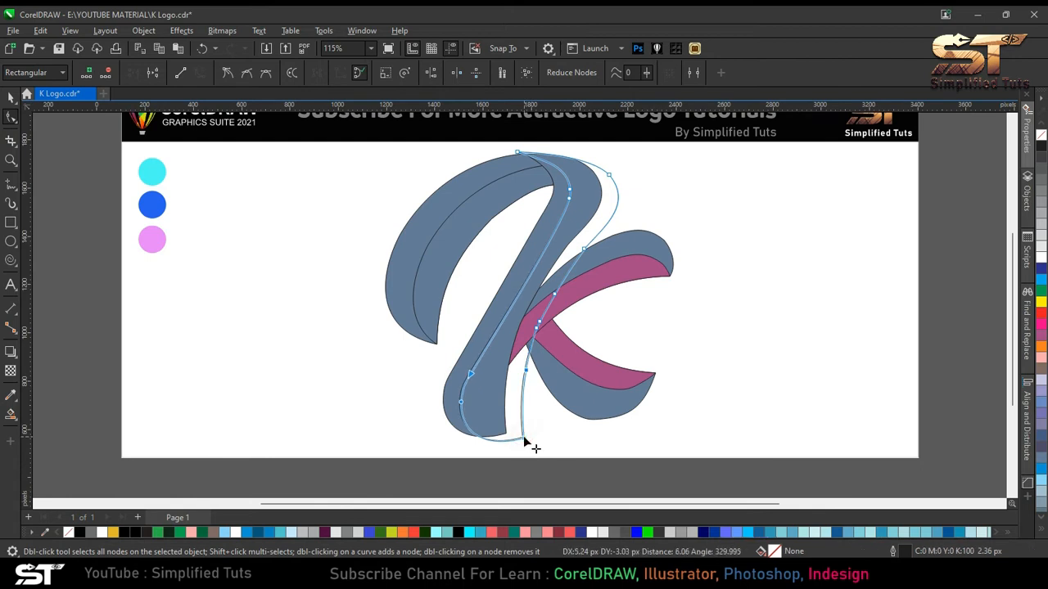
{"action": "double_click", "coordinate": [10, 99]}
{"action": "scroll", "coordinate": [243, 197], "scroll_direction": "up", "scroll_amount": 1}
{"action": "key", "text": "F10"}
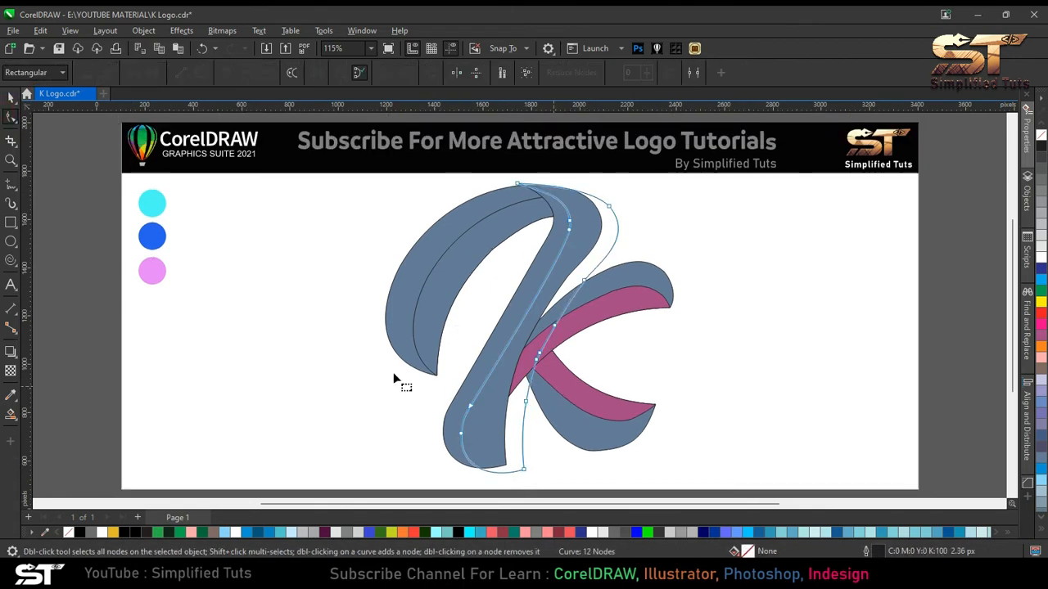
{"action": "scroll", "coordinate": [536, 475], "scroll_direction": "down", "scroll_amount": 1}
{"action": "mouse_move", "coordinate": [525, 464]}
{"action": "left_mouse_down"}
{"action": "mouse_move", "coordinate": [553, 465]}
{"action": "mouse_move", "coordinate": [533, 457]}
{"action": "left_mouse_up"}
{"action": "scroll", "coordinate": [554, 465], "scroll_direction": "down", "scroll_amount": 1}
{"action": "key", "text": "space"}
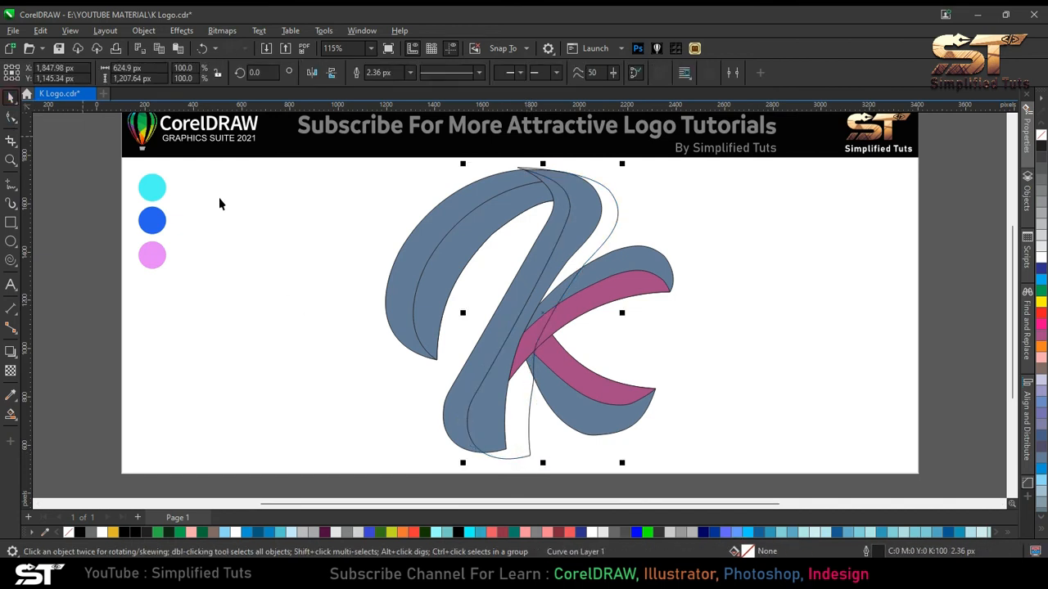
{"action": "scroll", "coordinate": [568, 311], "scroll_direction": "up", "scroll_amount": 2}
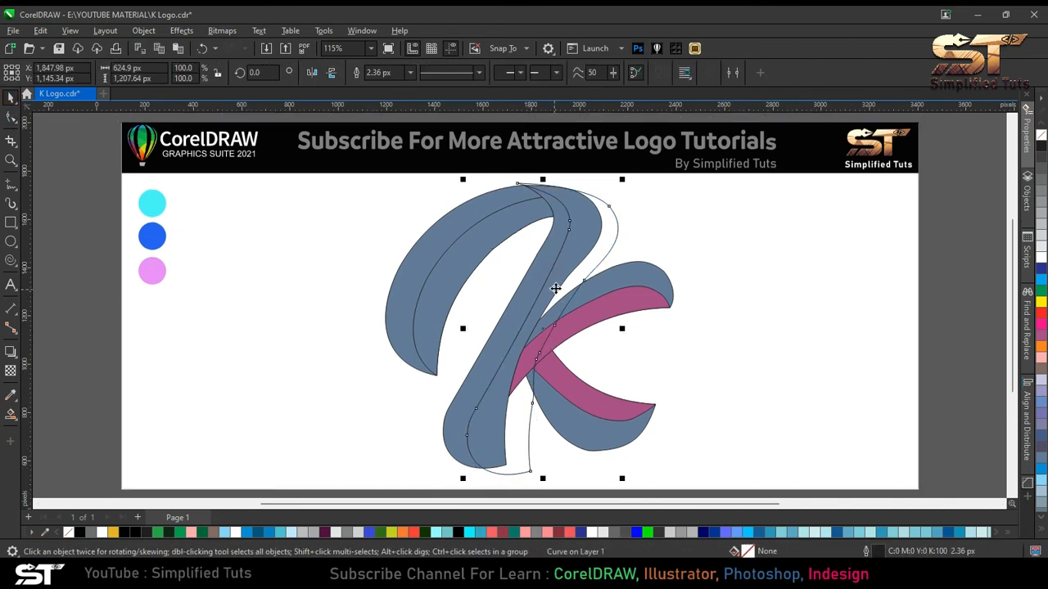
Use Smart Fill on the stem's left band, colour it red and remove the leftover stem copy
{"action": "left_click", "coordinate": [9, 415]}
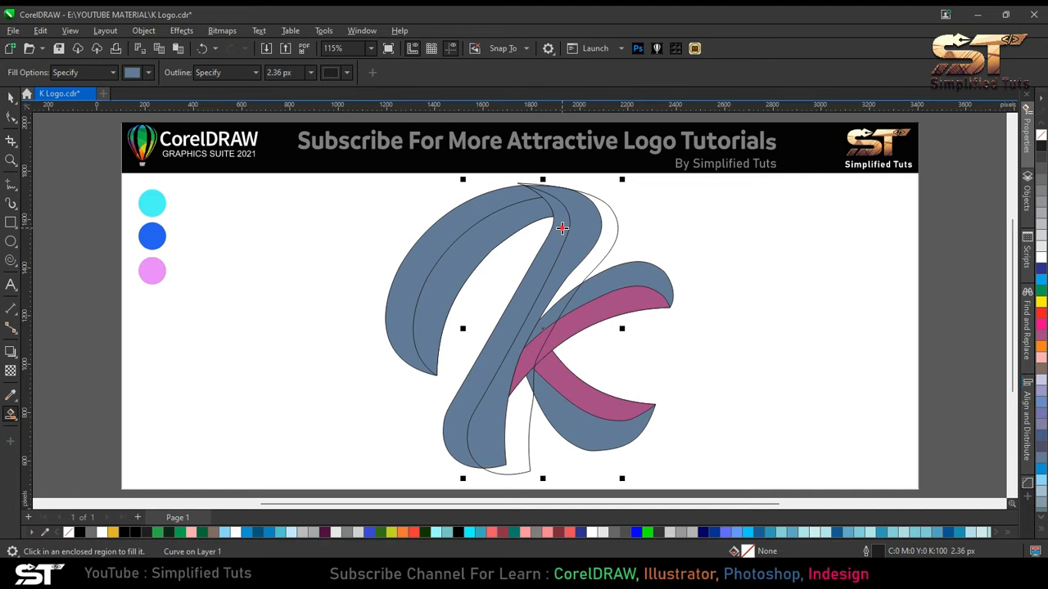
{"action": "left_click", "coordinate": [560, 234]}
{"action": "left_click", "coordinate": [9, 97]}
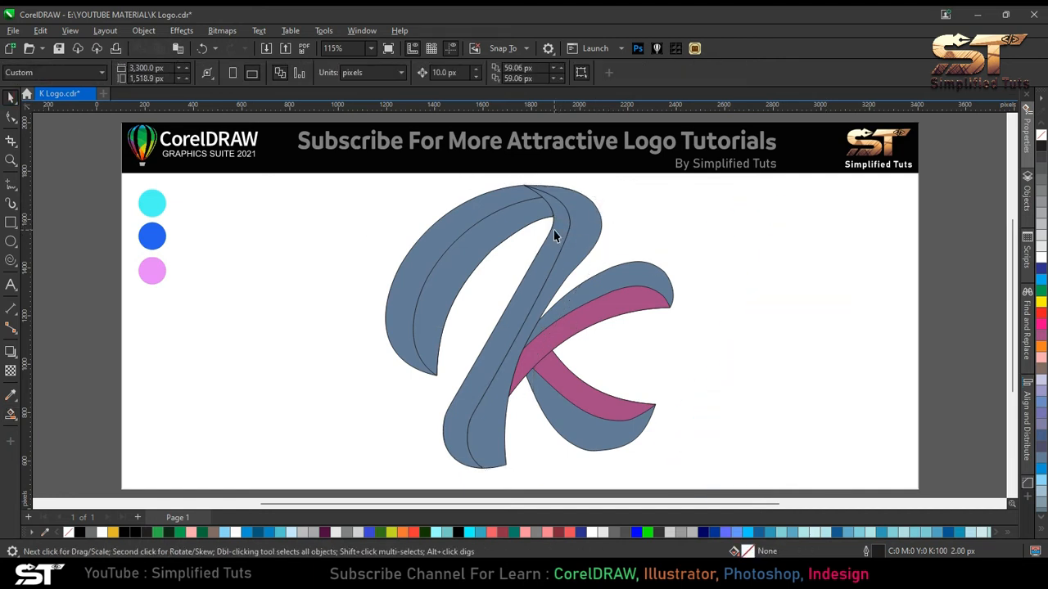
{"action": "left_click", "coordinate": [1042, 321]}
{"action": "key", "text": "Escape"}
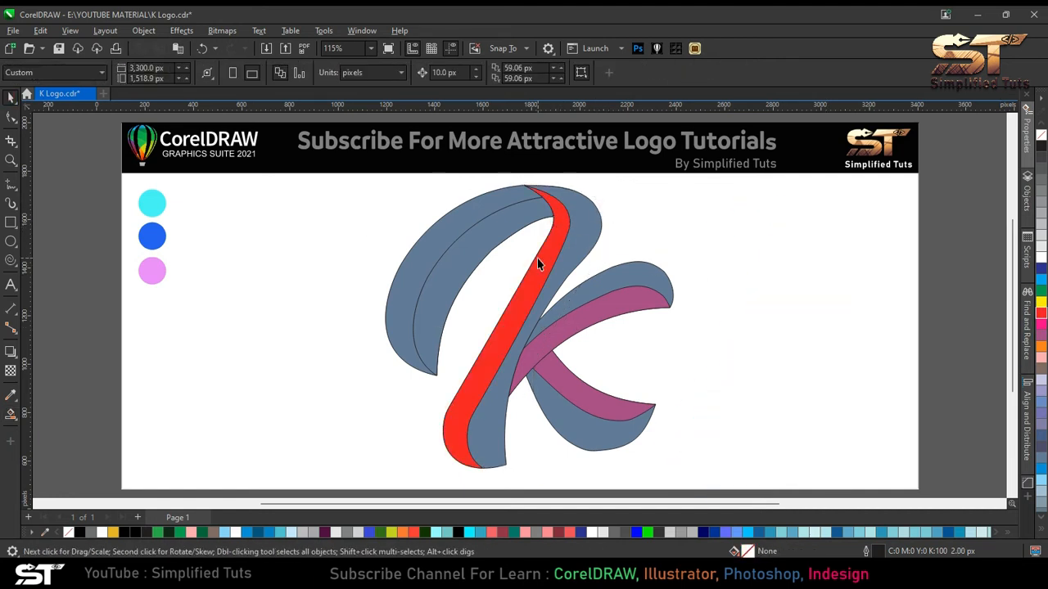
Sample the pink sample circle's colour and apply it to the left arc's outer band
{"action": "left_click", "coordinate": [11, 394]}
{"action": "left_click", "coordinate": [152, 271]}
{"action": "left_click", "coordinate": [399, 331]}
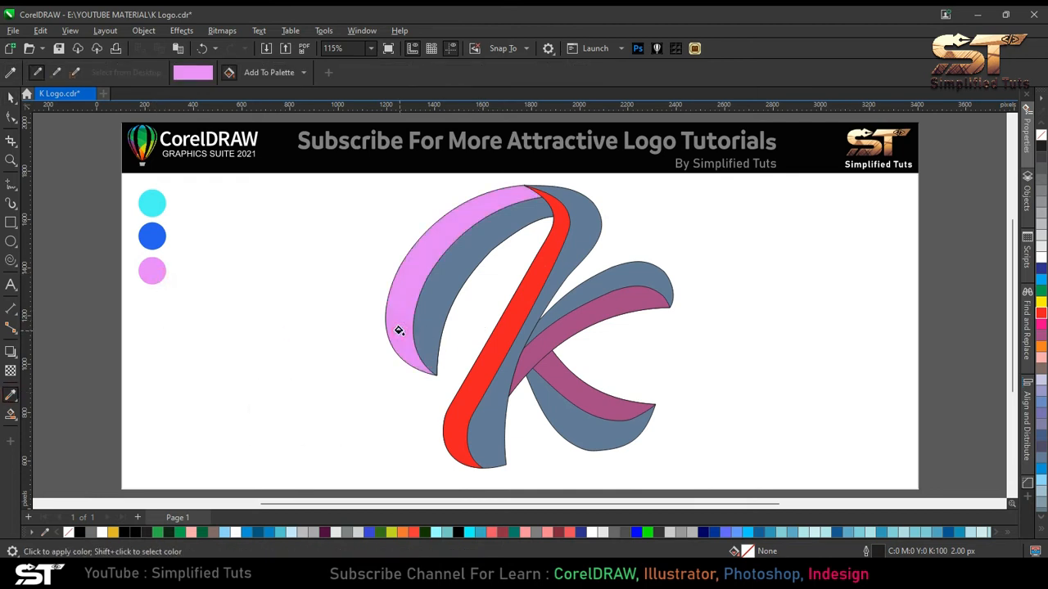
Apply a linear fountain fill to the arc's outer band, running from pink at its bottom tip to white at its top
{"action": "left_click", "coordinate": [11, 97]}
{"action": "left_click_drag", "start_coordinate": [419, 284], "coordinate": [357, 312]}
{"action": "left_click", "coordinate": [404, 297]}
{"action": "left_click", "coordinate": [19, 424]}
{"action": "left_click", "coordinate": [66, 412]}
{"action": "left_click", "coordinate": [50, 73]}
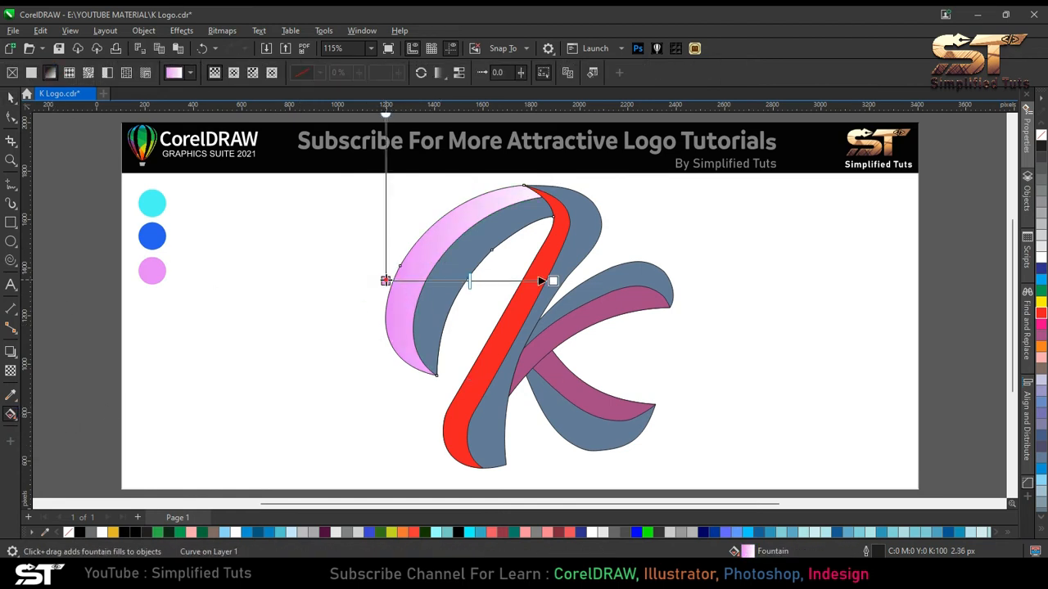
{"action": "left_click_drag", "start_coordinate": [385, 281], "coordinate": [416, 367]}
{"action": "left_click_drag", "start_coordinate": [551, 287], "coordinate": [530, 192]}
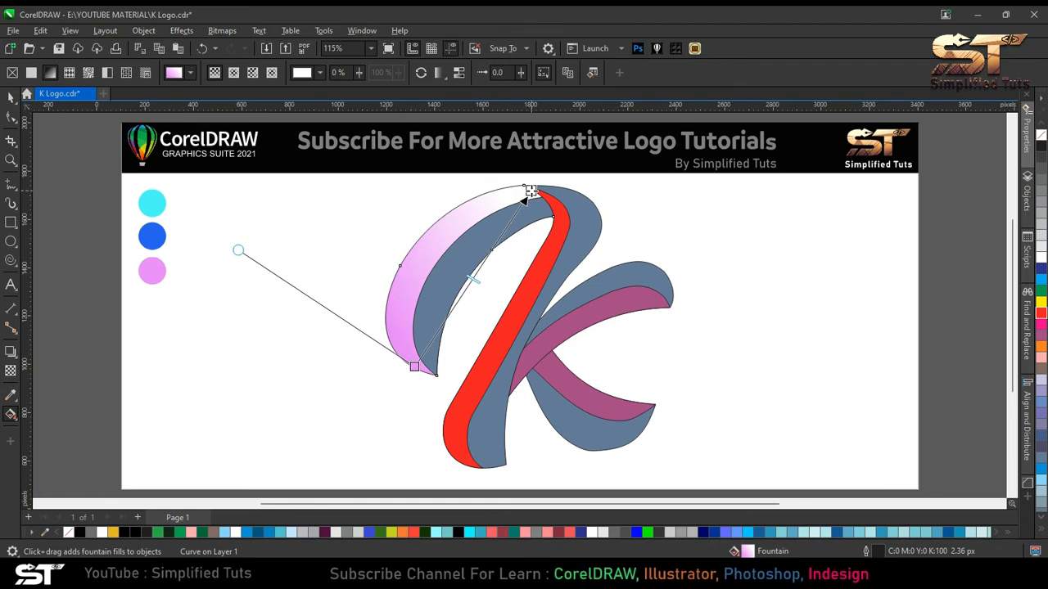
Set the top end of the arc's outer band gradient to the blue sampled from the blue sample circle
{"action": "left_click", "coordinate": [541, 184]}
{"action": "left_click", "coordinate": [660, 379]}
{"action": "left_click", "coordinate": [158, 238]}
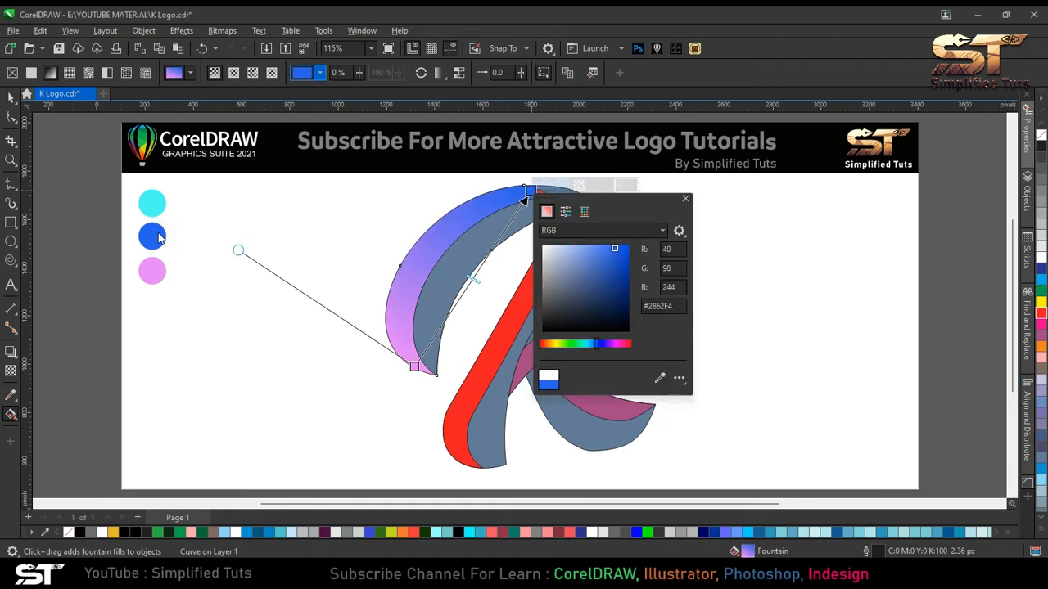
{"action": "left_click", "coordinate": [8, 97]}
{"action": "key", "text": "Escape"}
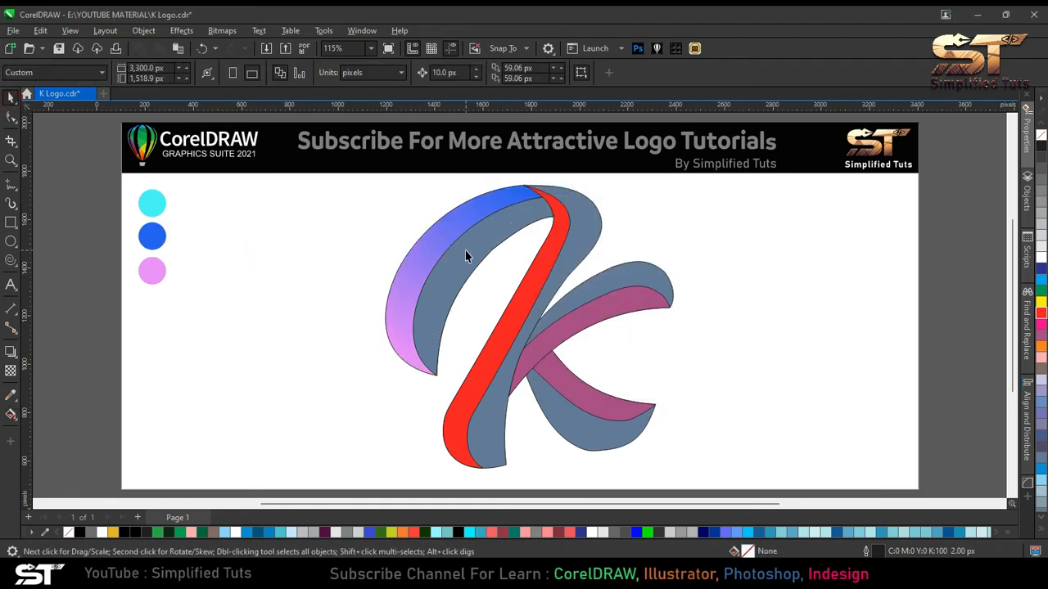
Copy the pink-to-blue fill from the left arc's outer band onto its inner band
{"action": "left_click", "coordinate": [466, 253]}
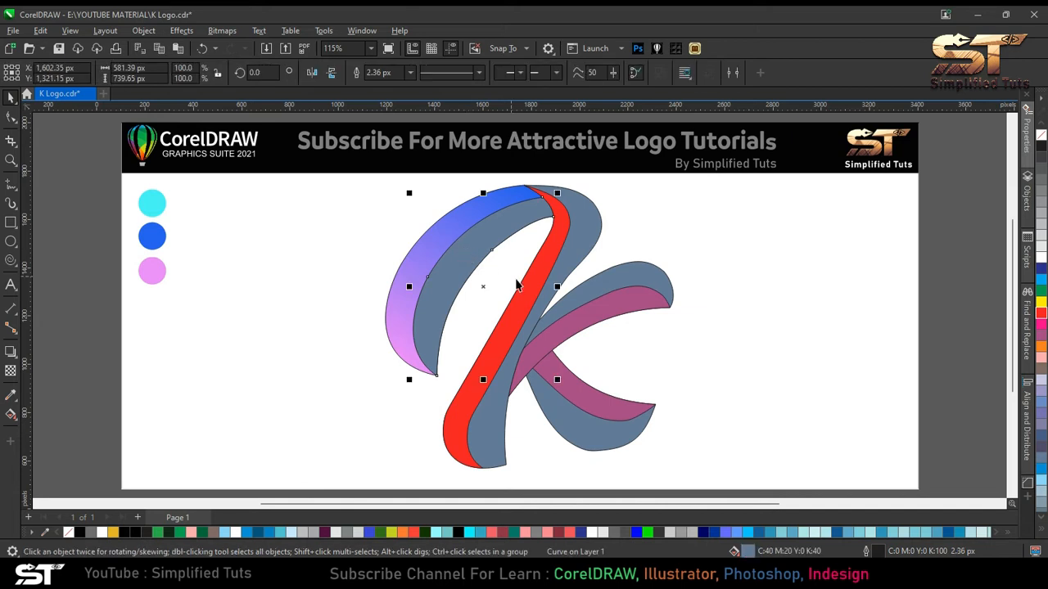
{"action": "left_click_drag", "start_coordinate": [422, 250], "coordinate": [450, 270]}
{"action": "left_click", "coordinate": [504, 307]}
{"action": "left_click", "coordinate": [464, 266]}
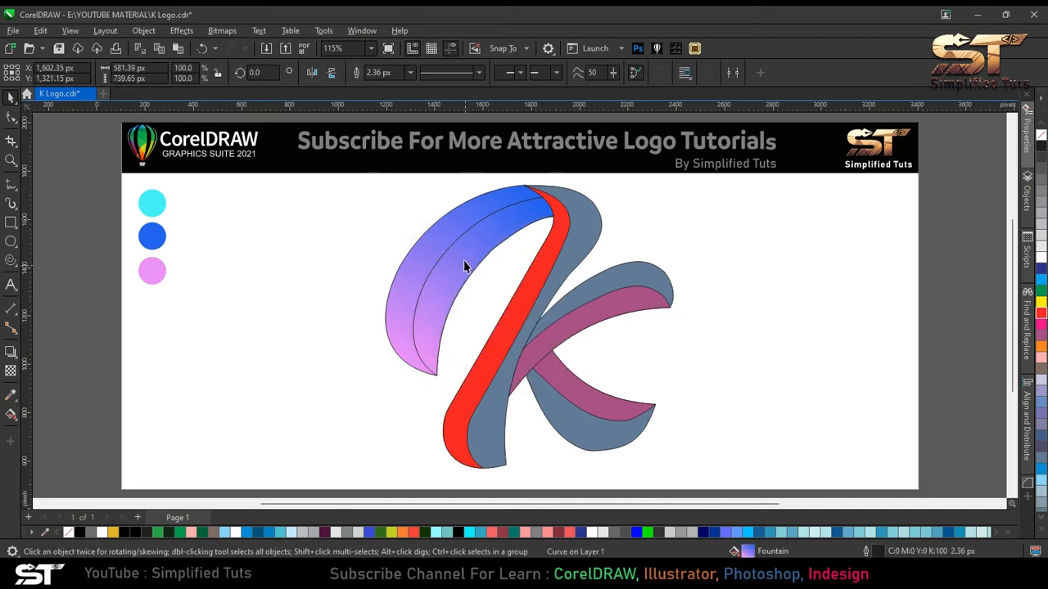
Give the arc's inner band a Screen-mode linear fountain transparency, opaque at the bottom tip and fading out towards the top
{"action": "left_click", "coordinate": [10, 370]}
{"action": "left_click", "coordinate": [190, 73]}
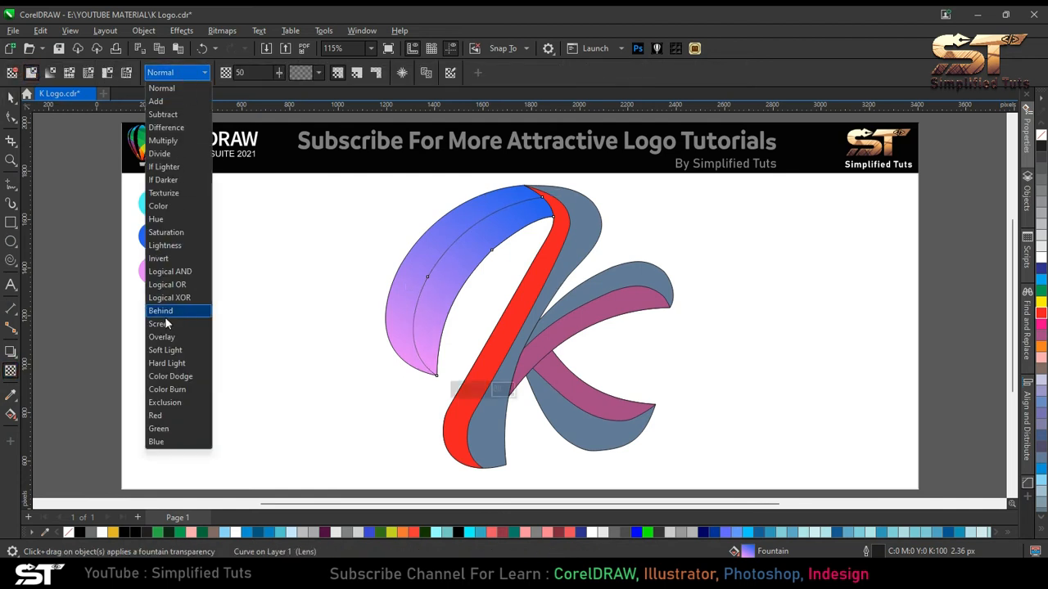
{"action": "left_click", "coordinate": [167, 328]}
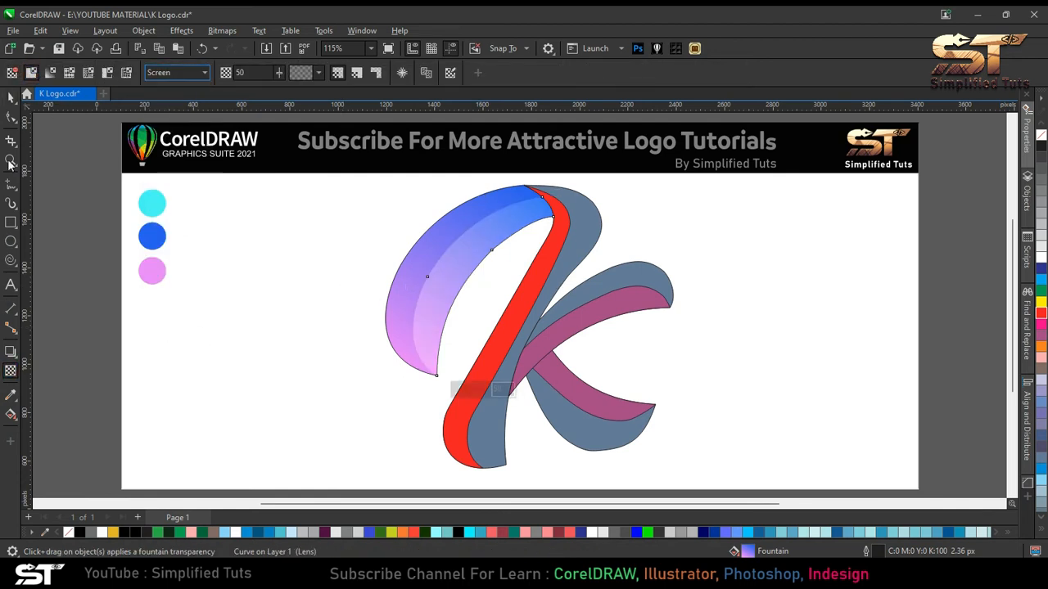
{"action": "left_click_drag", "start_coordinate": [460, 279], "coordinate": [533, 217]}
{"action": "left_click_drag", "start_coordinate": [454, 271], "coordinate": [419, 379]}
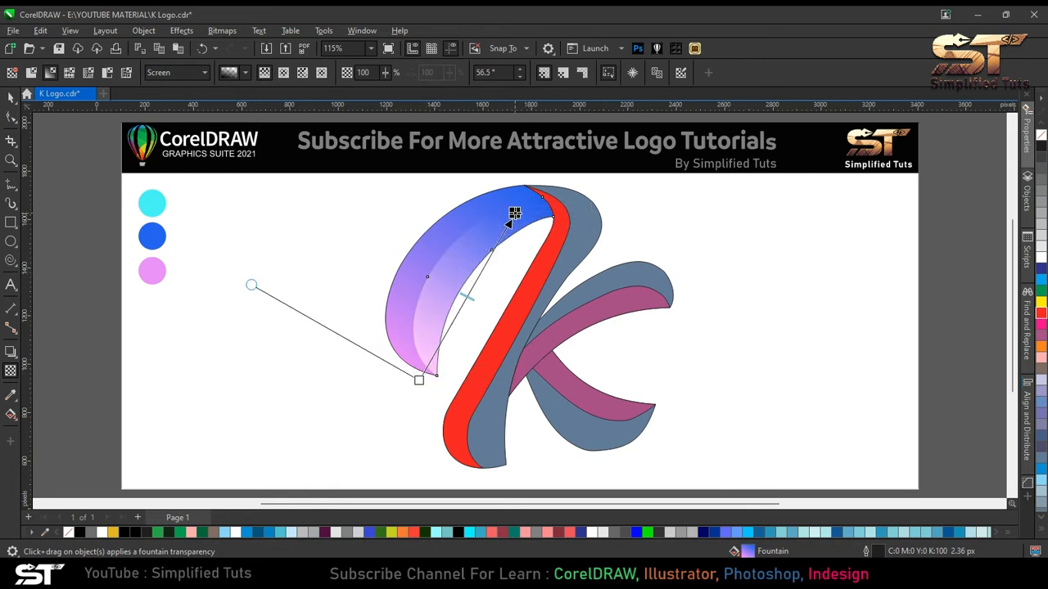
Remove the outlines from the left arc's bands
{"action": "key", "text": "Escape"}
{"action": "key", "text": "space"}
{"action": "left_click", "coordinate": [439, 299]}
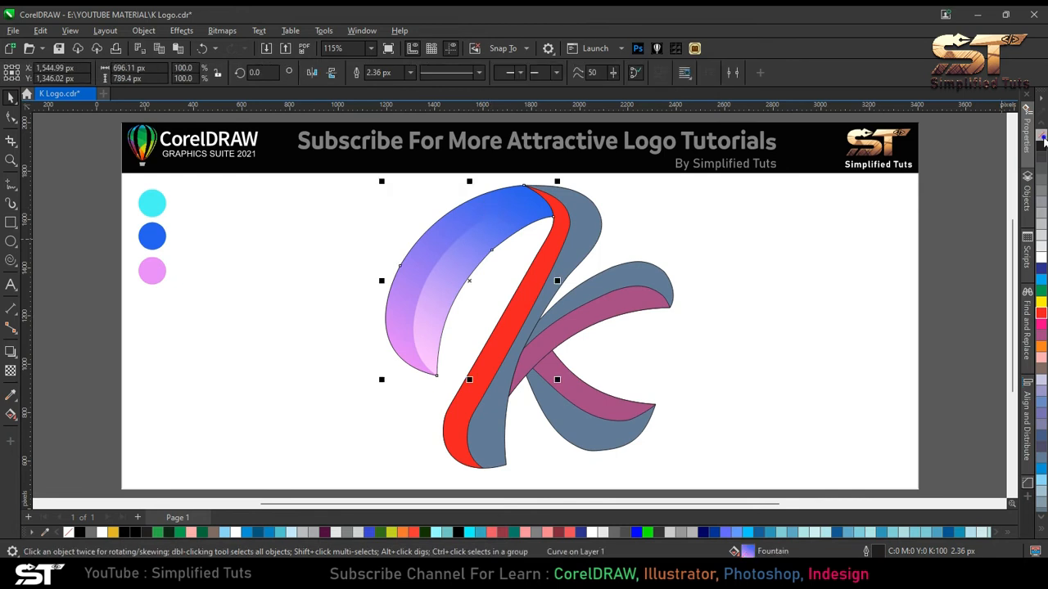
{"action": "key", "text": "Escape"}
Apply a linear fountain fill to the stem shape, running from its bottom end up to its top
{"action": "left_click", "coordinate": [570, 248]}
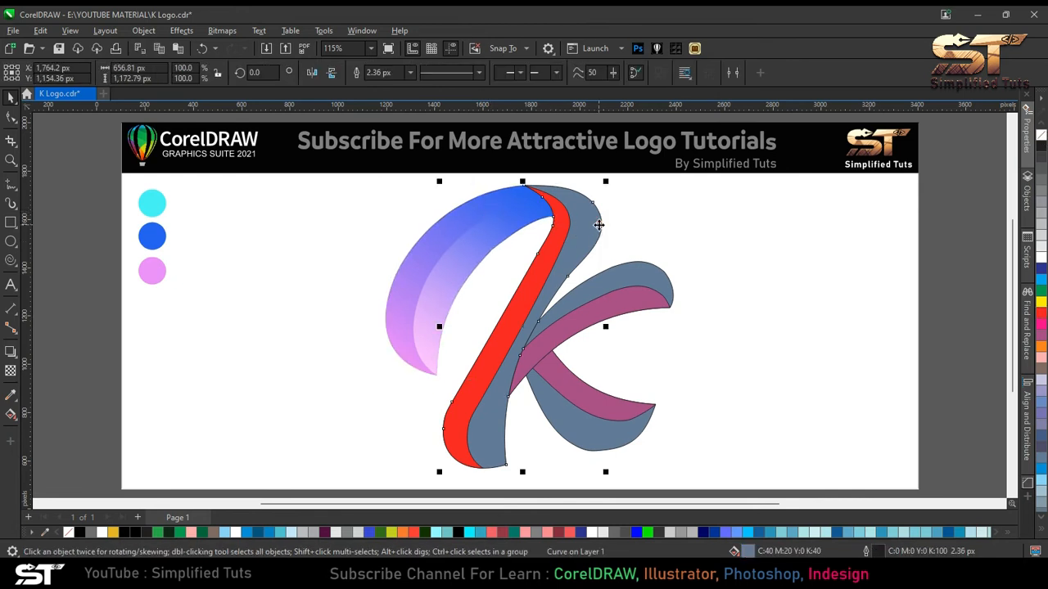
{"action": "left_click", "coordinate": [11, 414]}
{"action": "left_click", "coordinate": [50, 72]}
{"action": "left_click_drag", "start_coordinate": [440, 326], "coordinate": [491, 466]}
{"action": "left_click_drag", "start_coordinate": [601, 327], "coordinate": [568, 190]}
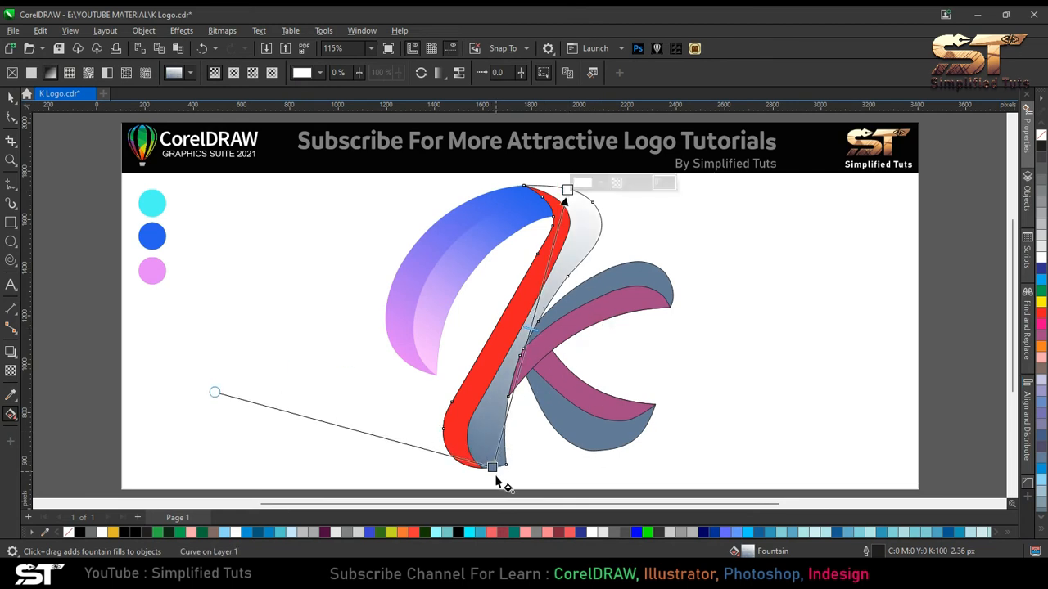
Colour the stem gradient cyan at the bottom and blue at the top, sampling both colours from the sample circles
{"action": "left_click", "coordinate": [524, 460]}
{"action": "left_click", "coordinate": [622, 435]}
{"action": "left_click", "coordinate": [156, 205]}
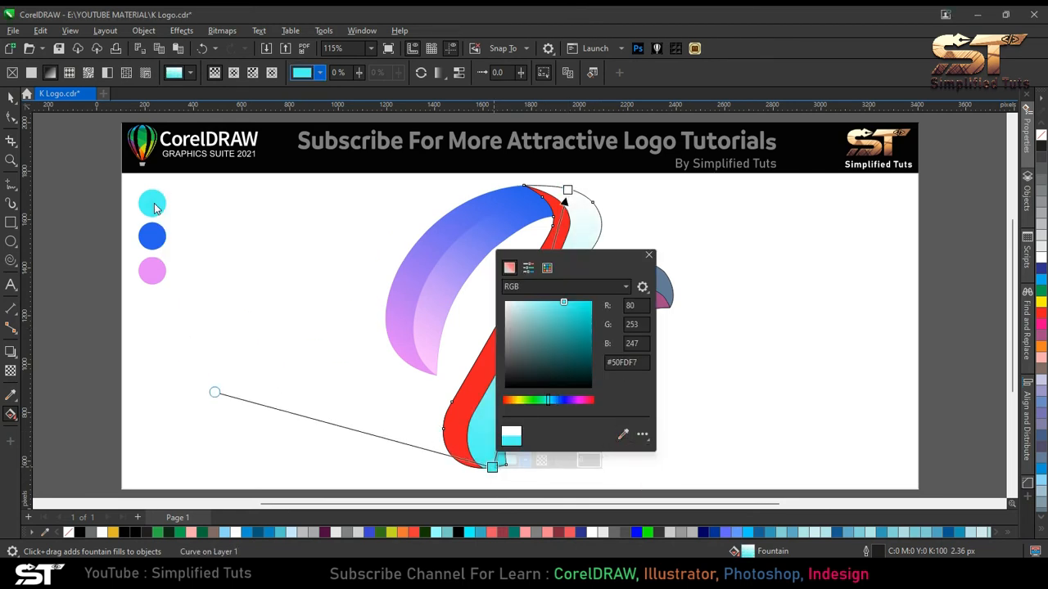
{"action": "left_click", "coordinate": [567, 190]}
{"action": "left_click", "coordinate": [600, 181]}
{"action": "left_click", "coordinate": [697, 375]}
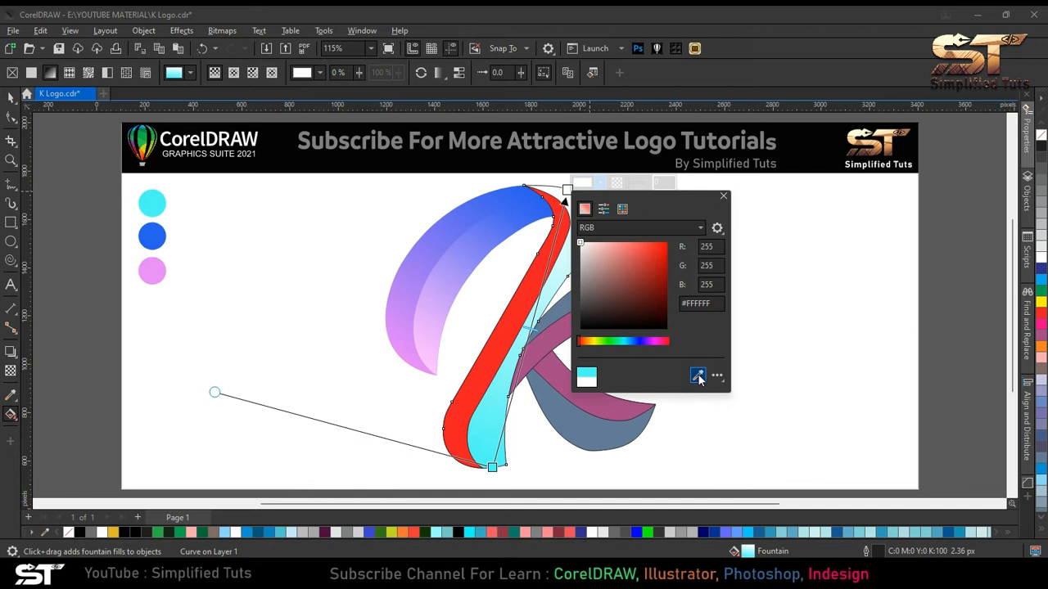
{"action": "left_click", "coordinate": [153, 235]}
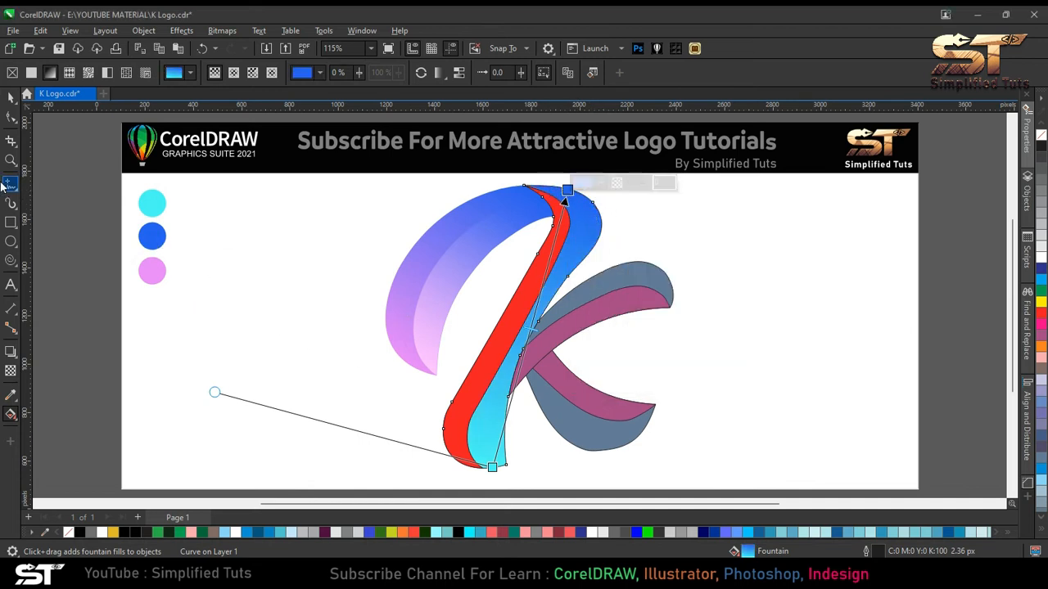
Copy the stem's cyan-to-blue fill onto the red band along its left side
{"action": "left_click", "coordinate": [11, 98]}
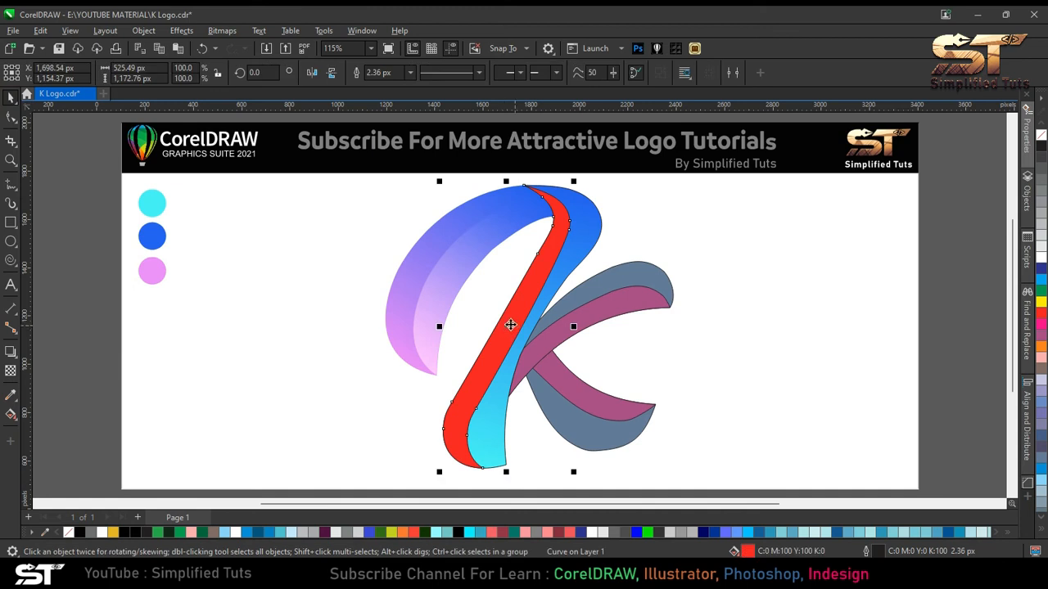
{"action": "left_click_drag", "start_coordinate": [554, 240], "coordinate": [548, 255]}
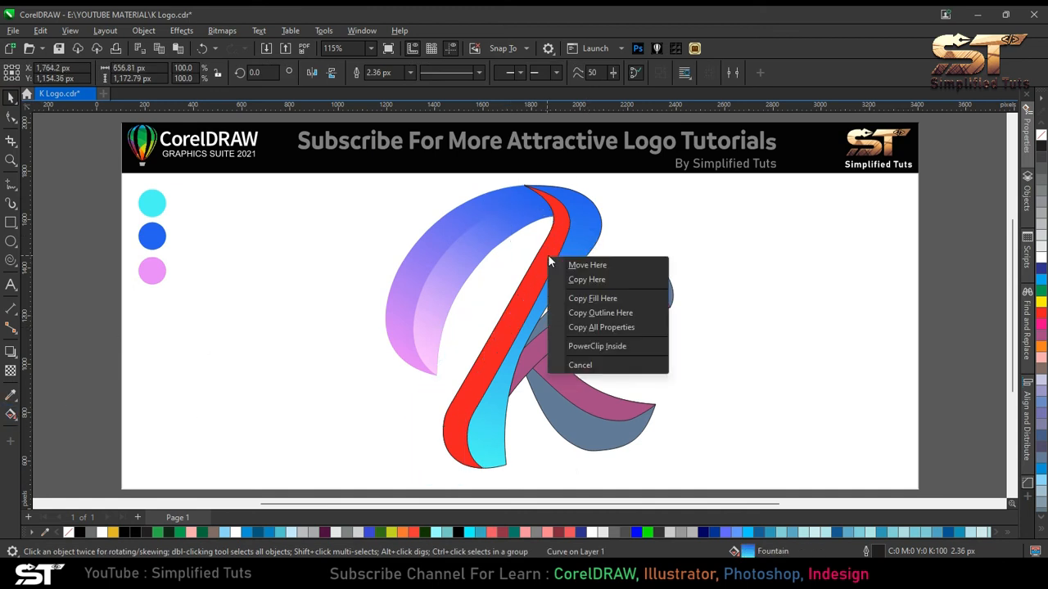
{"action": "left_click", "coordinate": [593, 300]}
Try a uniform Multiply transparency on the whole stem shape
{"action": "left_click", "coordinate": [10, 370]}
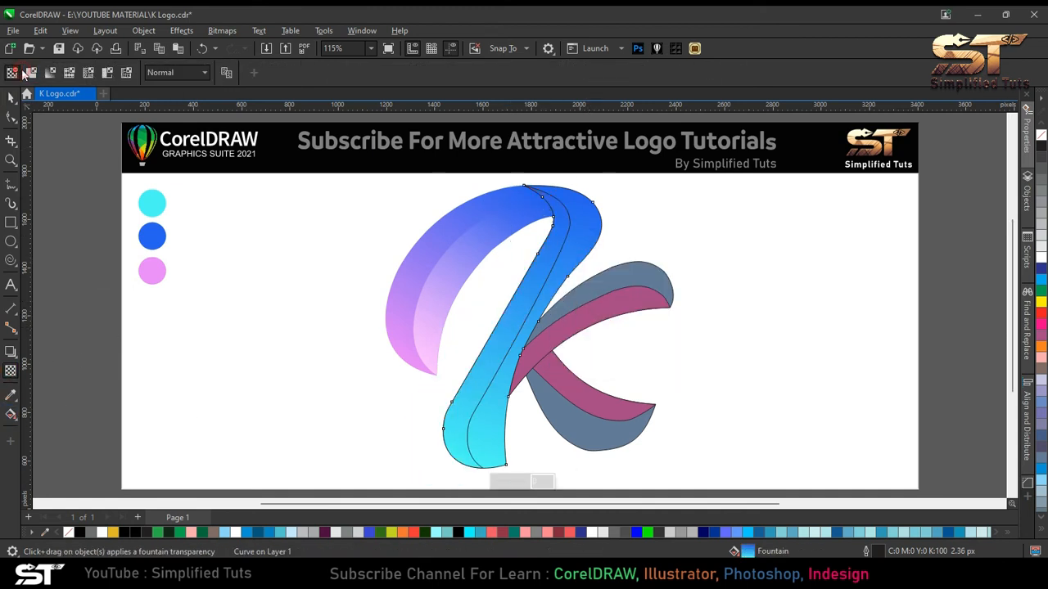
{"action": "left_click", "coordinate": [31, 72]}
{"action": "left_click", "coordinate": [170, 75]}
{"action": "left_click", "coordinate": [152, 136]}
{"action": "left_click", "coordinate": [163, 71]}
{"action": "left_click", "coordinate": [163, 71]}
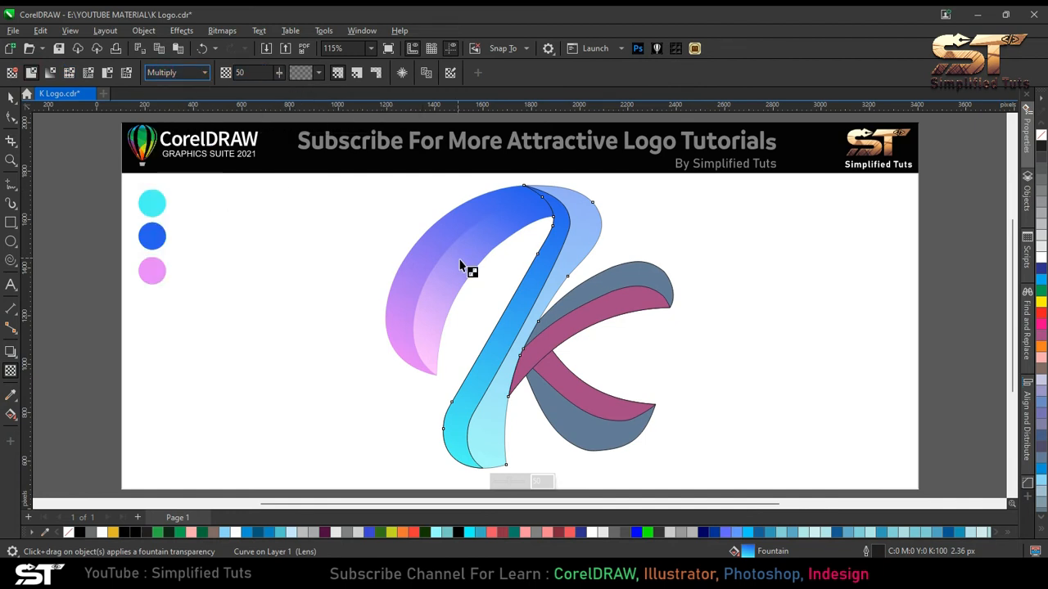
Undo the transparency and follow-up changes made to the stem shapes
{"action": "left_click", "coordinate": [1042, 160]}
{"action": "key", "text": "ctrl+z"}
{"action": "key", "text": "ctrl+z"}
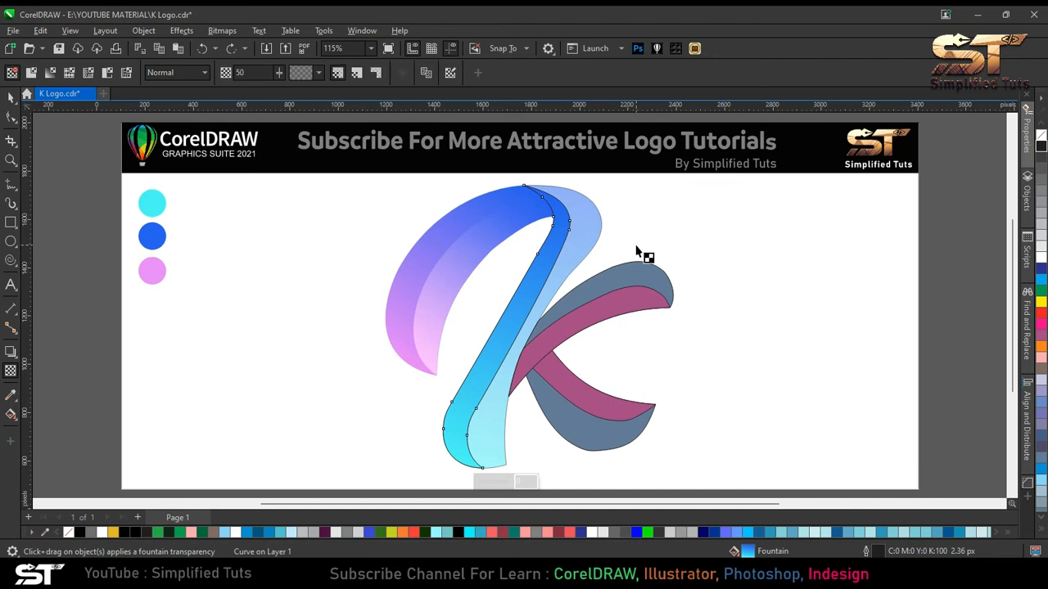
{"action": "key", "text": "ctrl+z"}
{"action": "left_click", "coordinate": [10, 98]}
{"action": "left_click", "coordinate": [237, 204]}
{"action": "left_click_drag", "start_coordinate": [559, 244], "coordinate": [519, 281]}
{"action": "key", "text": "ctrl+z"}
{"action": "key", "text": "ctrl+z"}
Apply a uniform transparency of 10 in Multiply mode to the stem's left band
{"action": "left_click", "coordinate": [10, 370]}
{"action": "left_click", "coordinate": [31, 72]}
{"action": "left_click", "coordinate": [177, 72]}
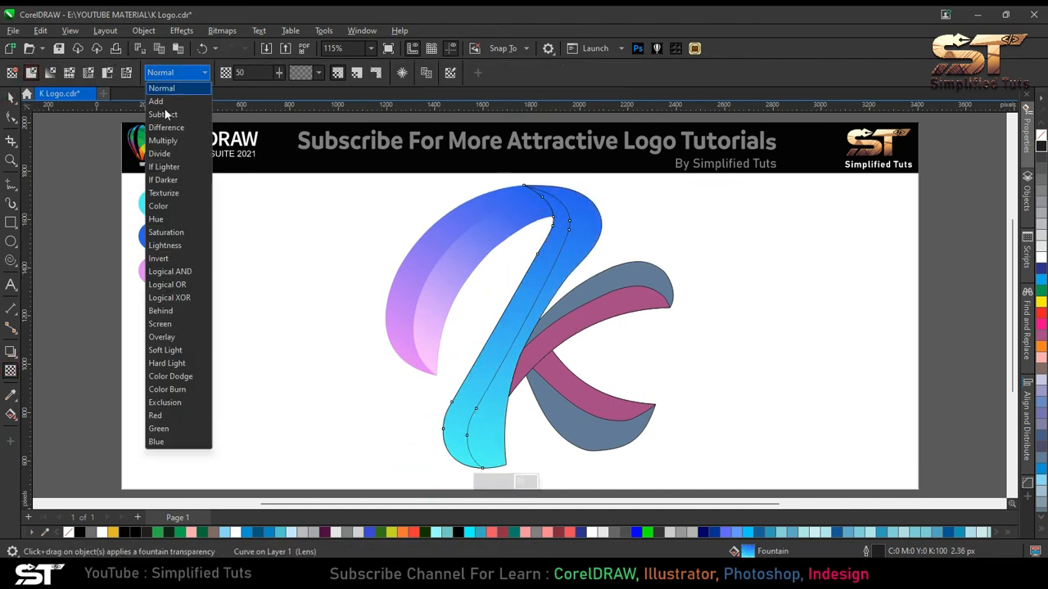
{"action": "left_click", "coordinate": [169, 143]}
{"action": "type", "text": "10"}
{"action": "key", "text": "Return"}
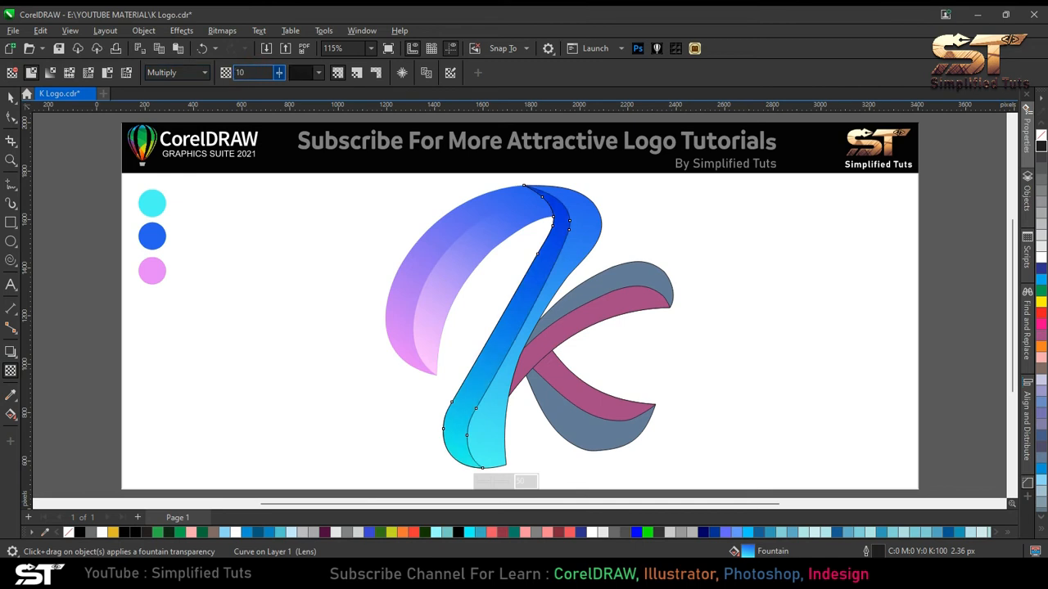
Give the stem's left band a linear fountain transparency that fades it out from the top towards the middle of the stem
{"action": "left_click_drag", "start_coordinate": [560, 237], "coordinate": [505, 332]}
{"action": "key", "text": "space"}
{"action": "left_click", "coordinate": [636, 216]}
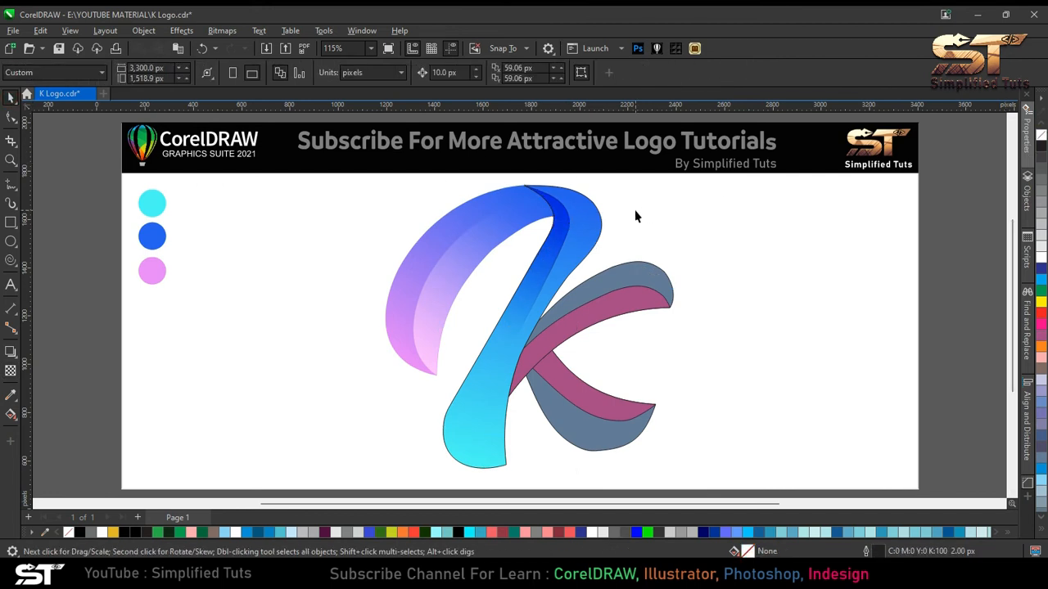
Apply a linear fountain fill to the upper arm's outer band, running from the stem junction to the rounded outer end
{"action": "left_click", "coordinate": [651, 282]}
{"action": "left_click", "coordinate": [11, 414]}
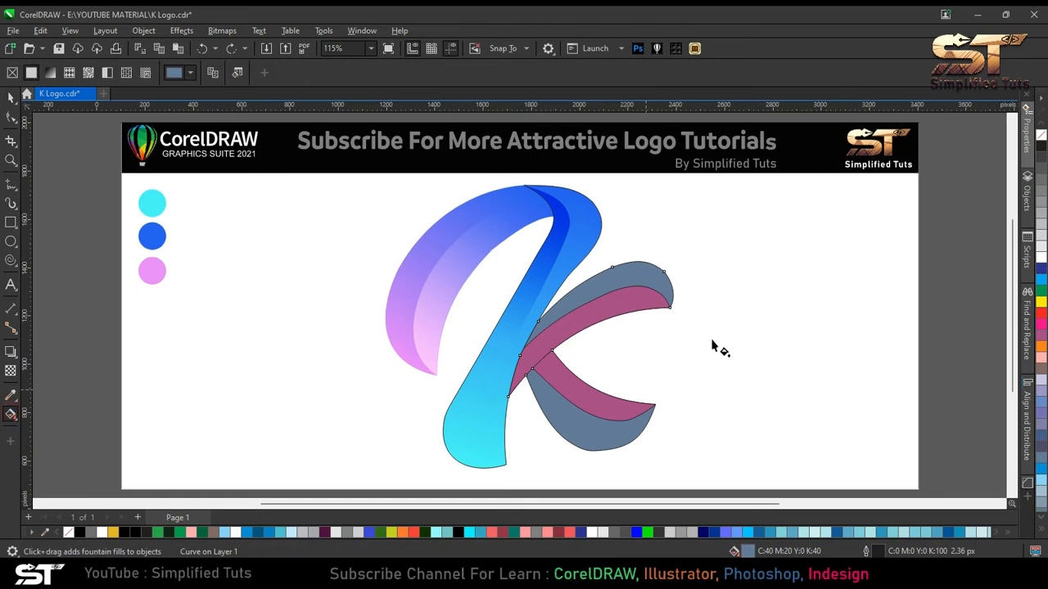
{"action": "left_click", "coordinate": [49, 72]}
{"action": "left_click_drag", "start_coordinate": [673, 329], "coordinate": [671, 284]}
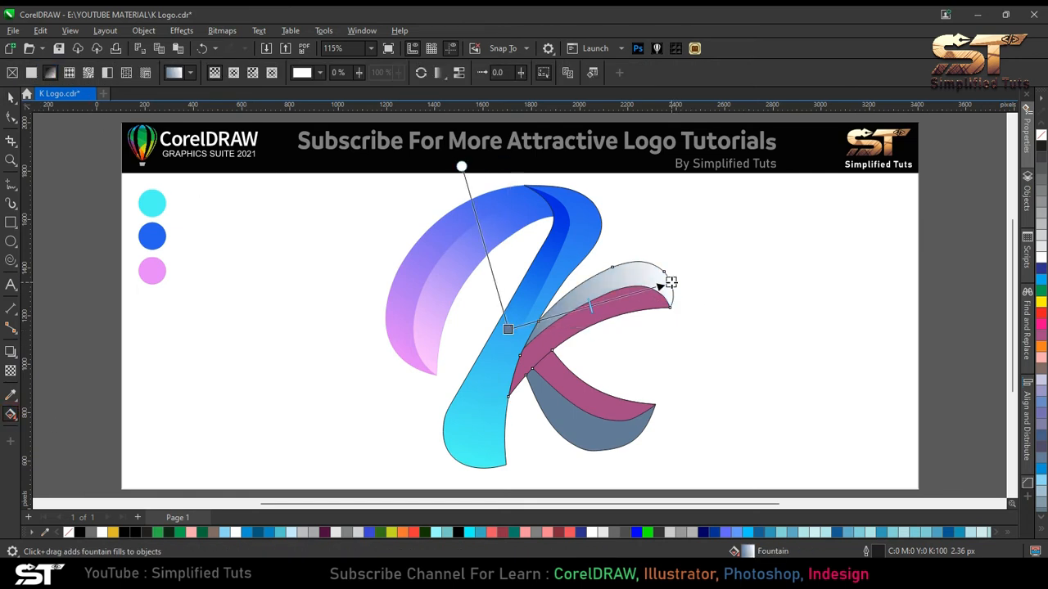
{"action": "left_click_drag", "start_coordinate": [508, 329], "coordinate": [510, 379]}
{"action": "left_click_drag", "start_coordinate": [671, 282], "coordinate": [661, 266]}
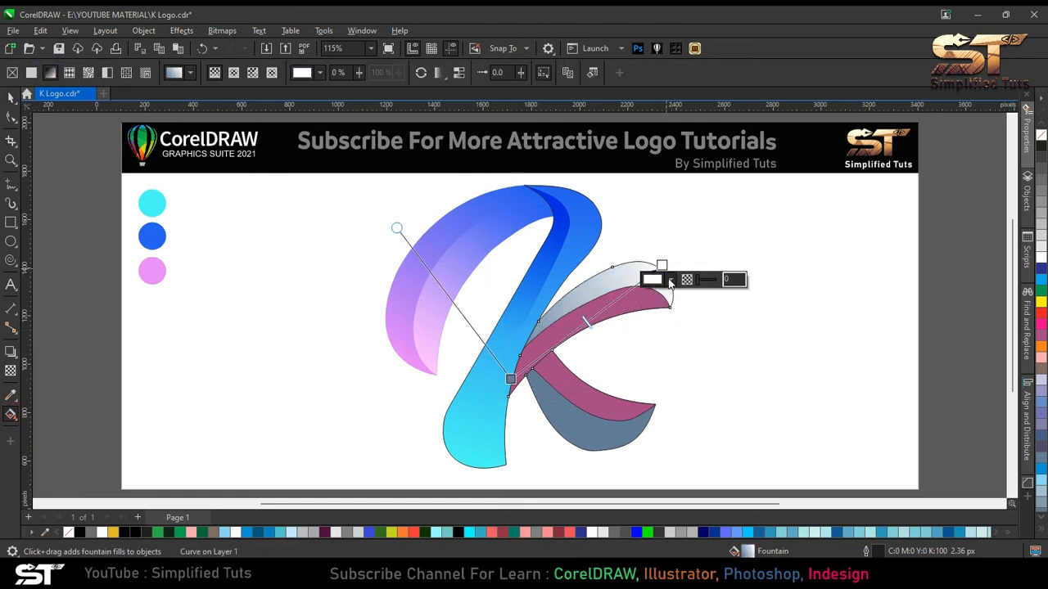
Set the outer end of the upper arm's gradient to cyan sampled from the cyan circle
{"action": "left_click", "coordinate": [676, 280]}
{"action": "left_click", "coordinate": [767, 472]}
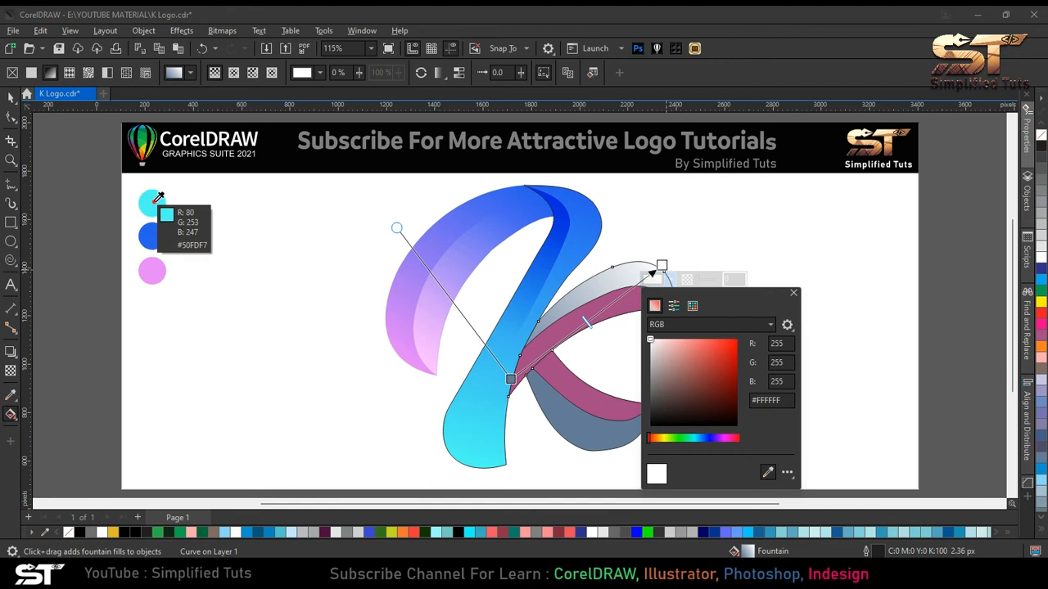
{"action": "left_click", "coordinate": [155, 200]}
Colour the upper arm's gradient with the sampled blue at the stem end and green at the outer end
{"action": "left_click", "coordinate": [511, 379]}
{"action": "left_click", "coordinate": [499, 394]}
{"action": "left_click", "coordinate": [616, 368]}
{"action": "left_click", "coordinate": [151, 235]}
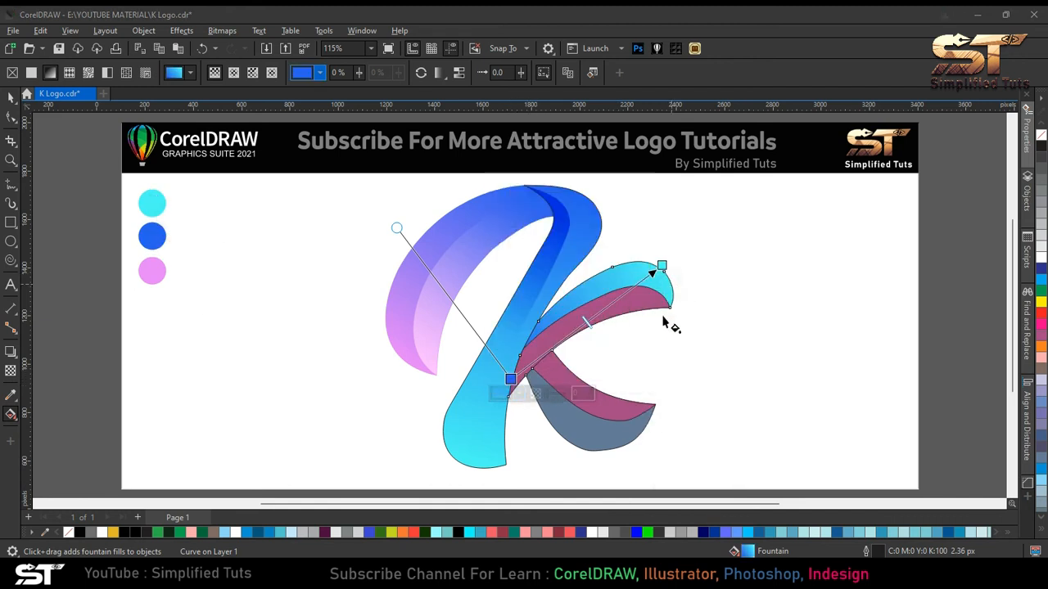
{"action": "left_click", "coordinate": [661, 267]}
{"action": "left_click", "coordinate": [652, 279]}
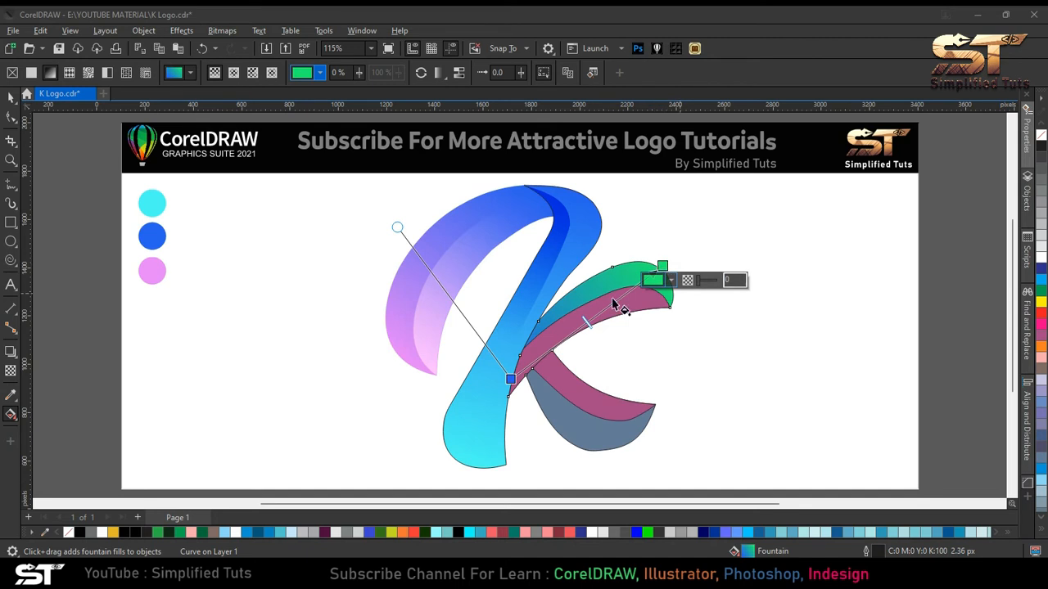
Remove the outline from the upper arm's outer band and copy its blue-to-green fill onto the magenta band below it
{"action": "left_click", "coordinate": [12, 99]}
{"action": "right_click", "coordinate": [1041, 138]}
{"action": "left_click_drag", "start_coordinate": [643, 274], "coordinate": [646, 293]}
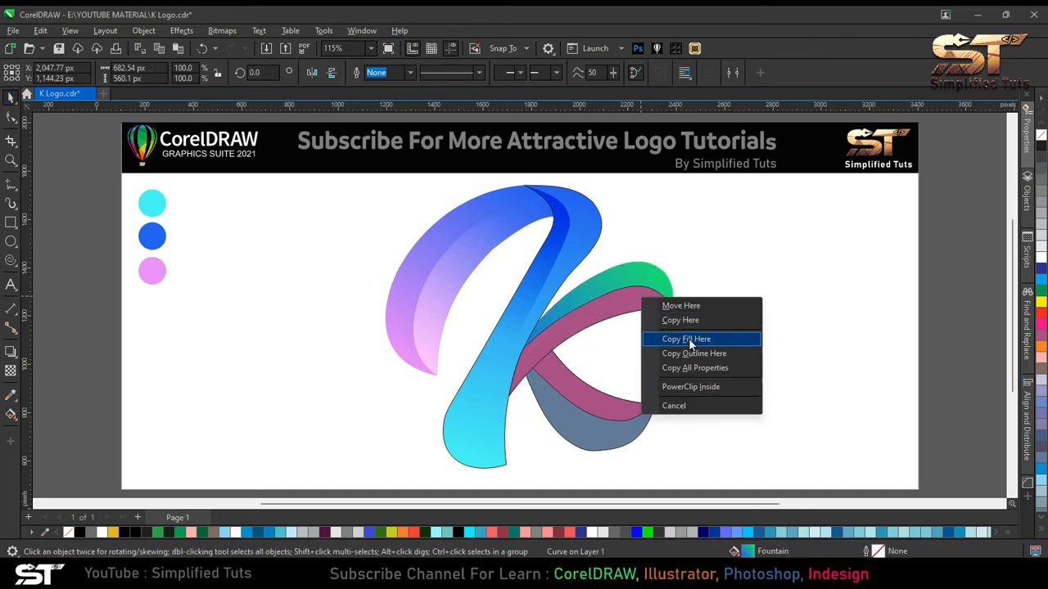
{"action": "left_click", "coordinate": [681, 337]}
Try a uniform transparency on the upper arm's outer band and undo it
{"action": "left_click", "coordinate": [10, 372]}
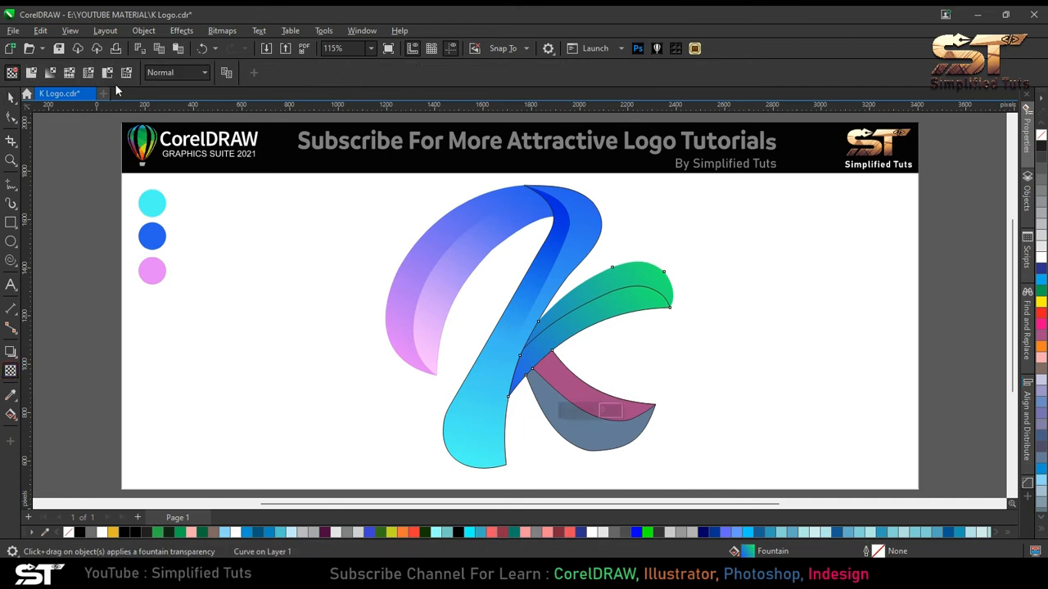
{"action": "left_click", "coordinate": [31, 73]}
{"action": "left_click", "coordinate": [174, 74]}
{"action": "left_click", "coordinate": [5, 94]}
{"action": "key", "text": "ctrl+z"}
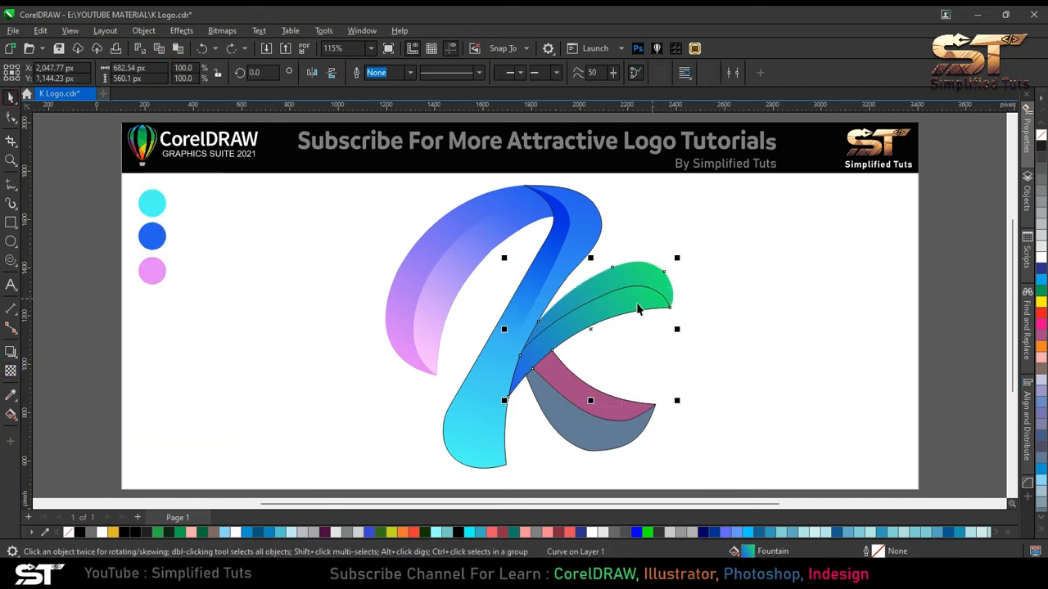
Apply a uniform Screen transparency of 50 to the upper arm's lower band and remove its outline
{"action": "left_click", "coordinate": [639, 304]}
{"action": "left_click", "coordinate": [10, 371]}
{"action": "left_click", "coordinate": [31, 73]}
{"action": "left_click", "coordinate": [173, 72]}
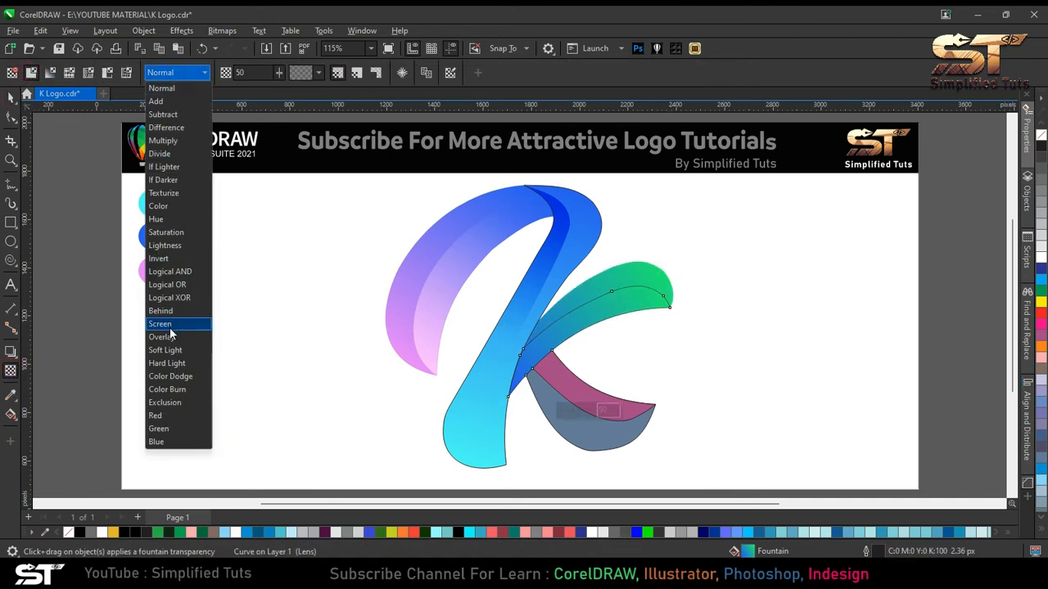
{"action": "left_click", "coordinate": [172, 324]}
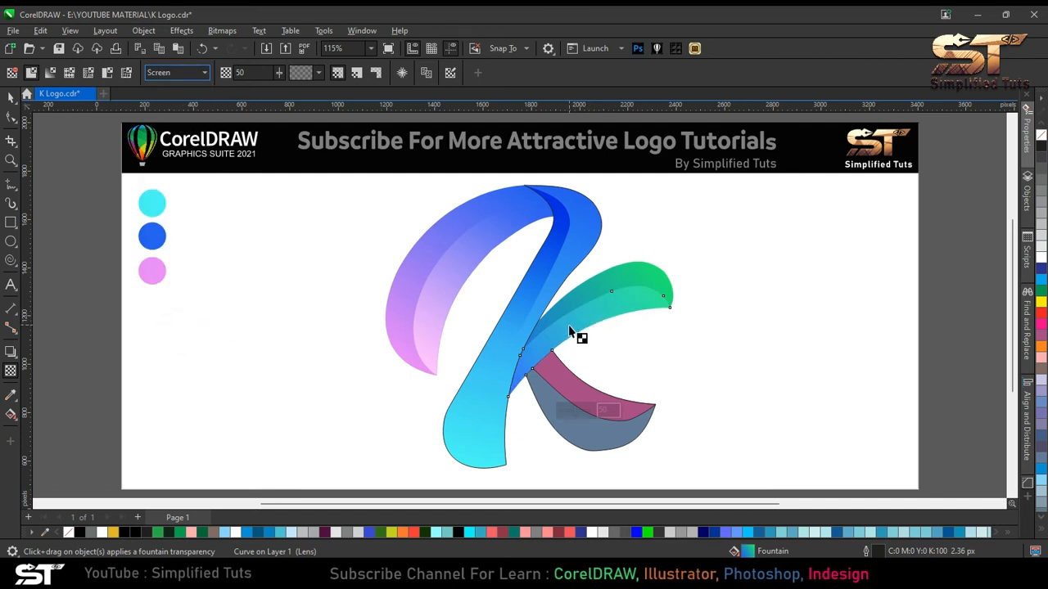
Give the upper arm's lower band a linear fountain transparency, opaque at the outer tip and fading out towards the stem
{"action": "left_click_drag", "start_coordinate": [560, 338], "coordinate": [513, 372]}
{"action": "left_click_drag", "start_coordinate": [562, 330], "coordinate": [685, 270]}
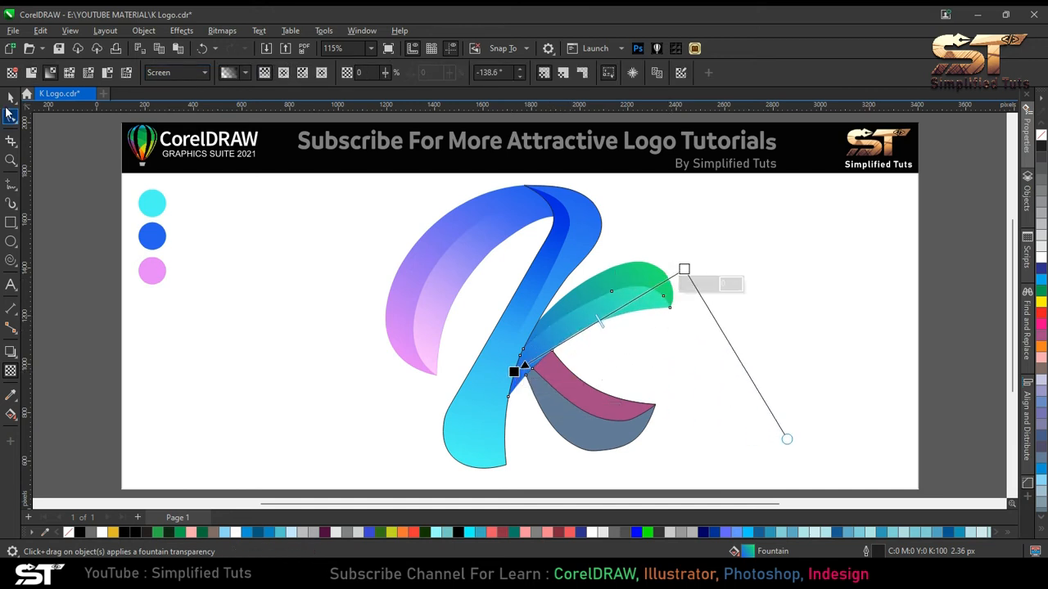
{"action": "left_click", "coordinate": [11, 97]}
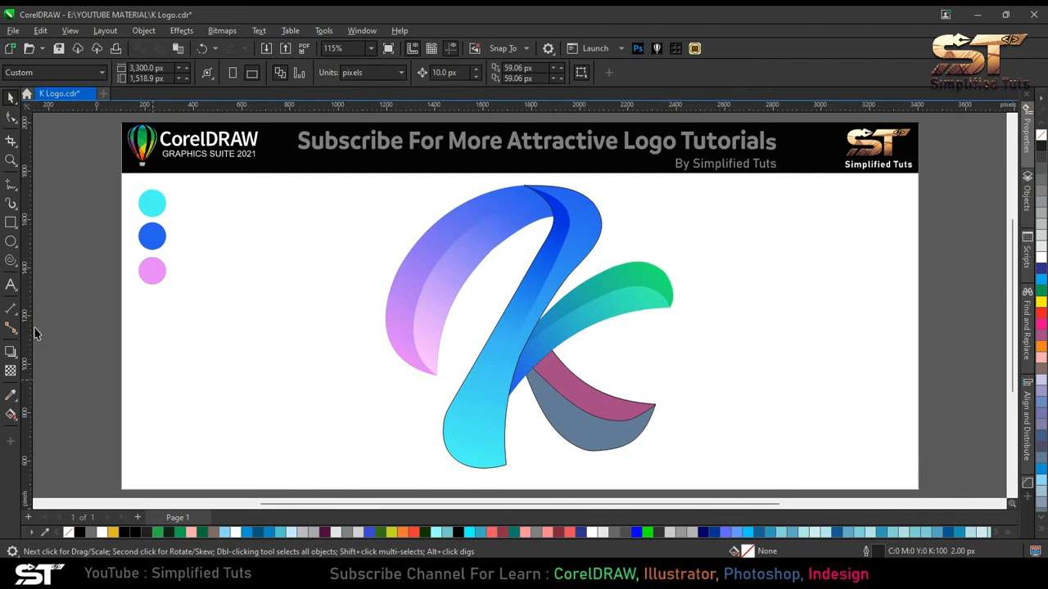
Draw a slanted guide line across the upper arm beside the stem and bend it into a slight curve
{"action": "left_click", "coordinate": [8, 187]}
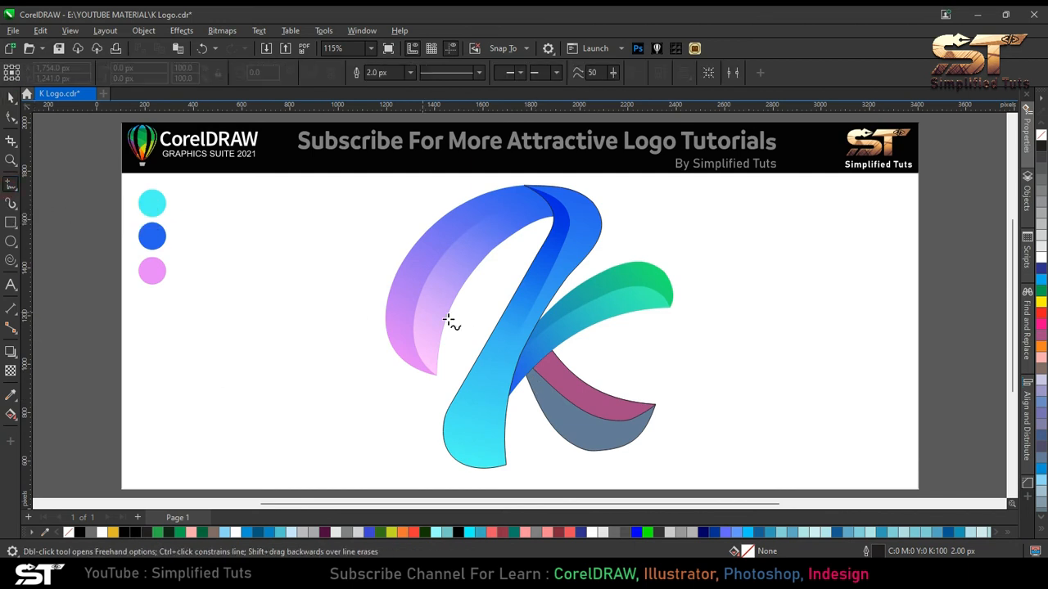
{"action": "left_click", "coordinate": [521, 389]}
{"action": "left_click", "coordinate": [572, 279]}
{"action": "key", "text": "F10"}
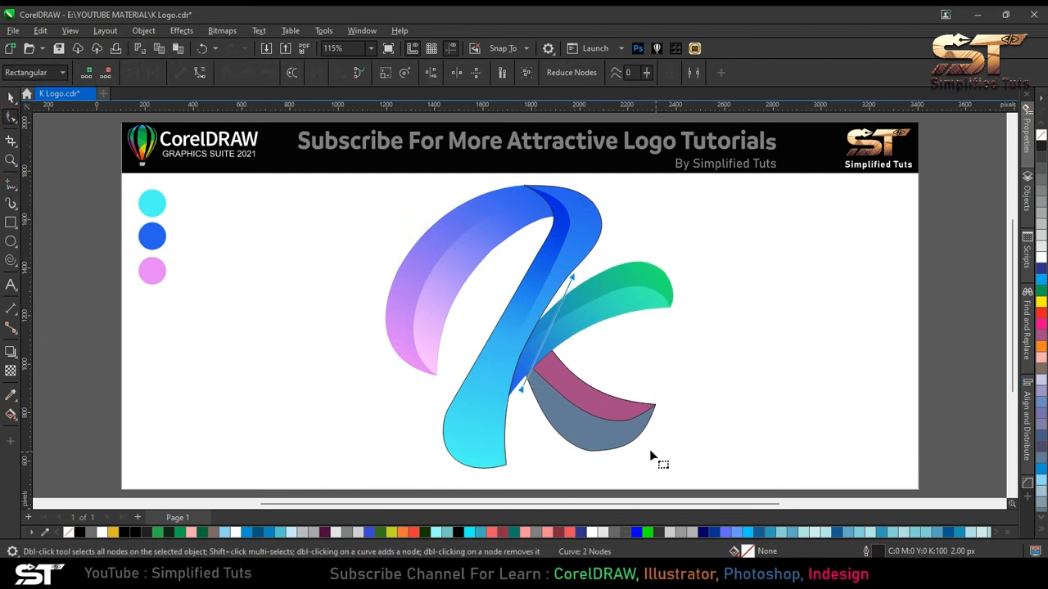
{"action": "double_click", "coordinate": [544, 327]}
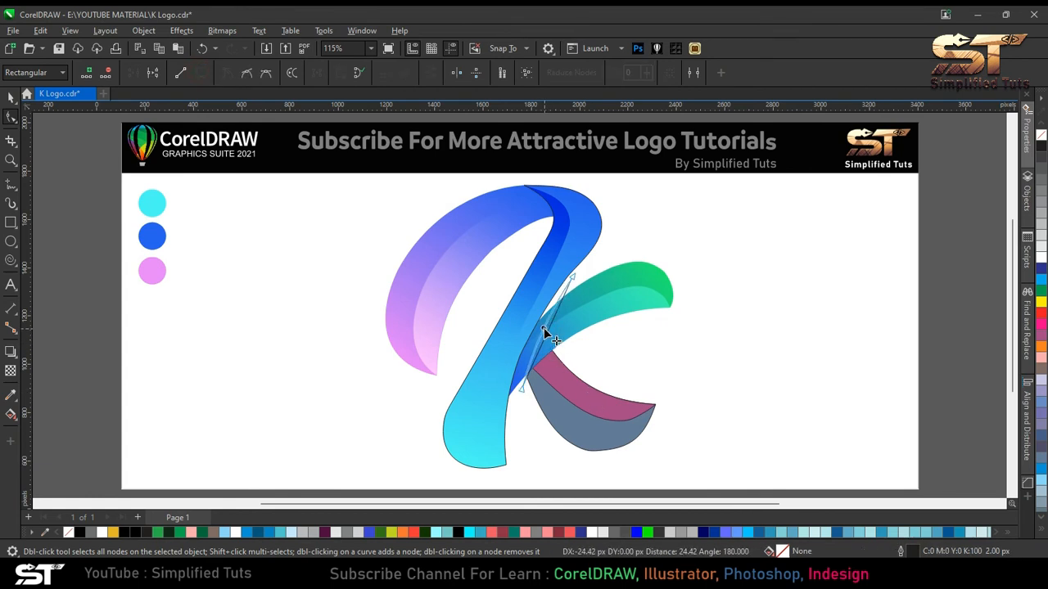
Smart-fill the two areas of the upper arm enclosed between the stem's edge and the guide curve
{"action": "left_click", "coordinate": [14, 419]}
{"action": "left_click", "coordinate": [58, 430]}
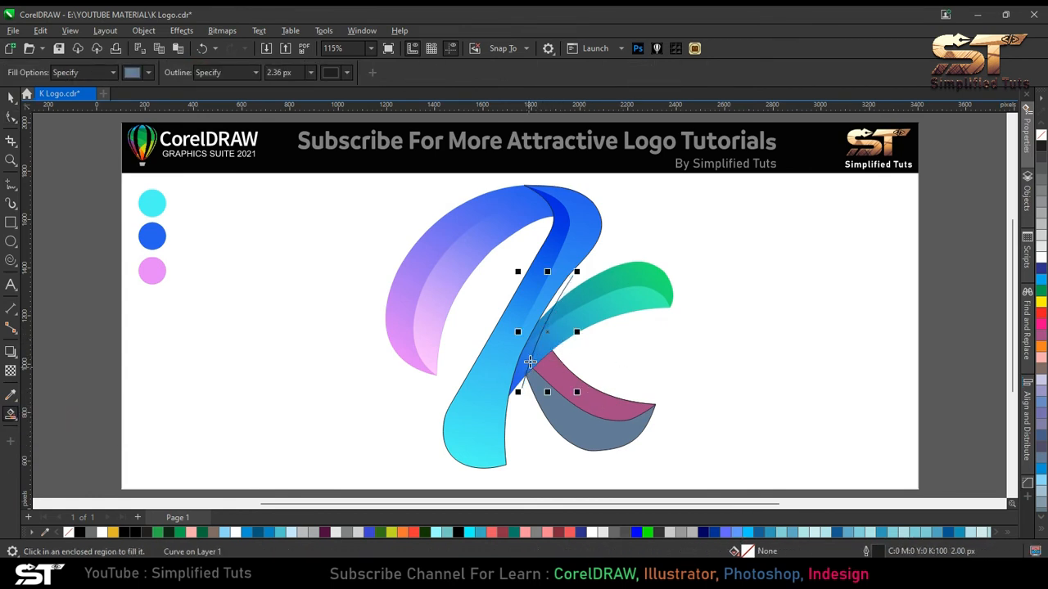
{"action": "left_click", "coordinate": [523, 368]}
{"action": "left_click", "coordinate": [540, 326]}
Delete the guide curve and weld the two filled pieces beside the stem into one shadow shape
{"action": "left_click", "coordinate": [7, 102]}
{"action": "left_click", "coordinate": [563, 291]}
{"action": "left_click", "coordinate": [560, 301]}
{"action": "key", "text": "Delete"}
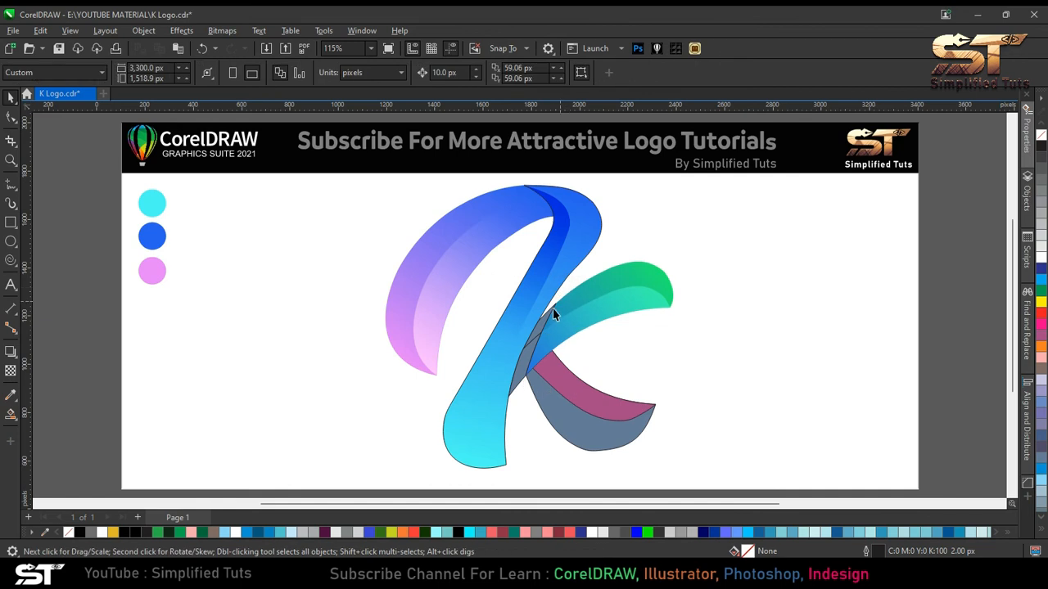
{"action": "left_click", "coordinate": [542, 326]}
{"action": "left_click", "coordinate": [523, 362], "text": "shift"}
{"action": "left_click", "coordinate": [386, 75]}
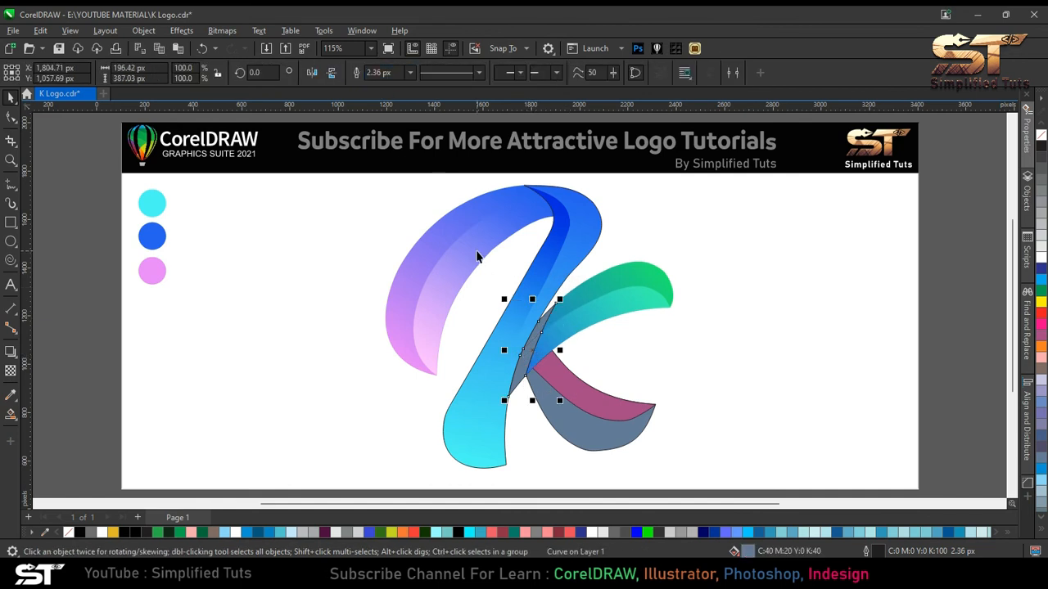
Fill the shadow shape beside the stem with blue sampled from the blue circle and remove its outline
{"action": "left_click", "coordinate": [11, 396]}
{"action": "left_click", "coordinate": [155, 238]}
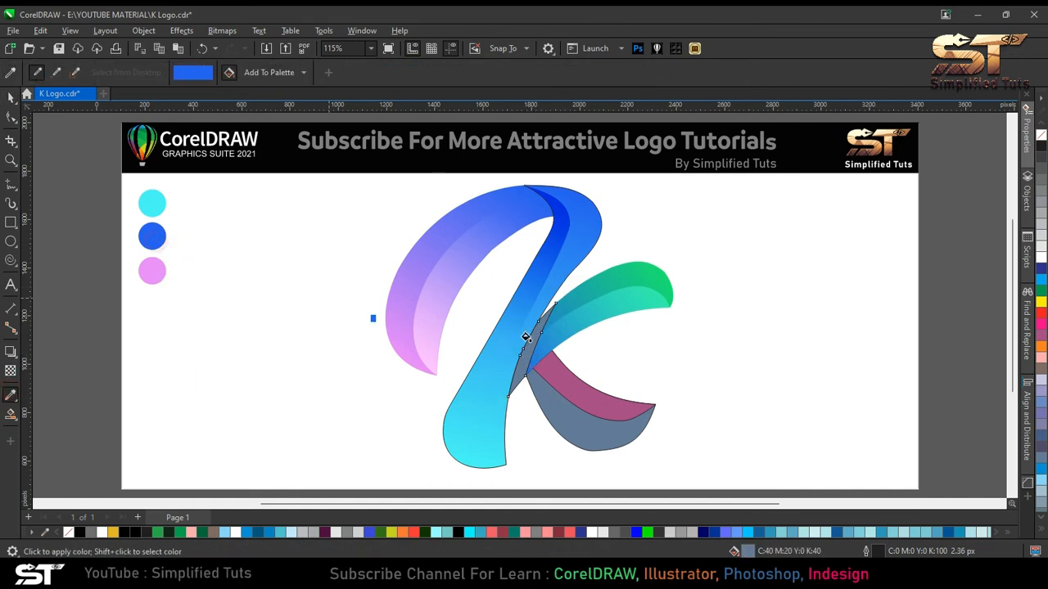
{"action": "left_click", "coordinate": [532, 358]}
{"action": "left_click", "coordinate": [10, 98]}
{"action": "right_click", "coordinate": [1041, 137]}
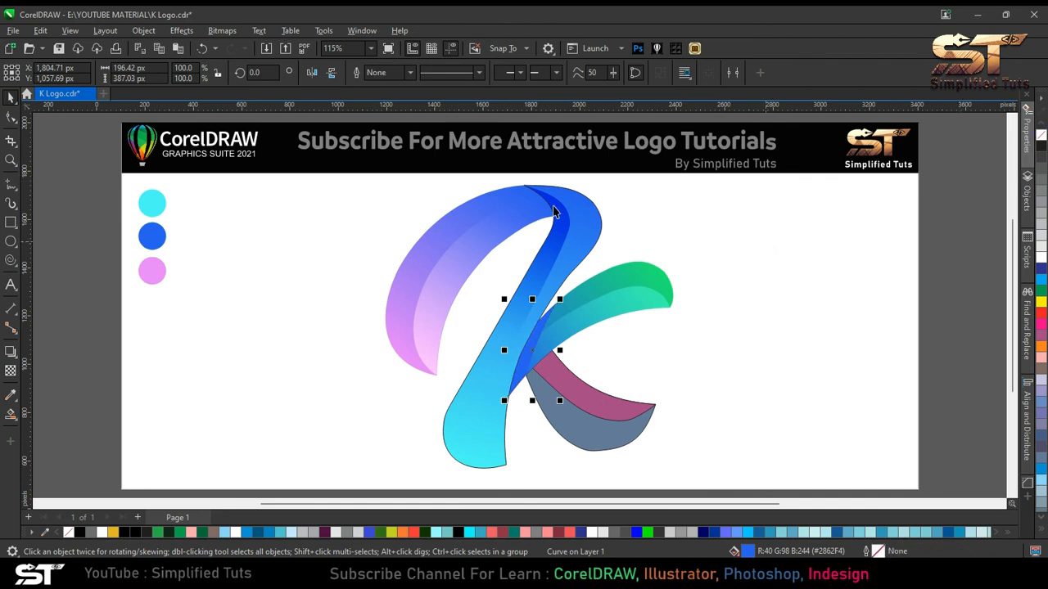
Give the blue shadow shape a linear fountain transparency, opaque at its lower end and fading out towards its upper end
{"action": "left_click", "coordinate": [10, 371]}
{"action": "scroll", "coordinate": [546, 335], "scroll_direction": "up", "scroll_amount": 3}
{"action": "left_click_drag", "start_coordinate": [493, 425], "coordinate": [429, 399]}
{"action": "left_click_drag", "start_coordinate": [520, 361], "coordinate": [564, 266]}
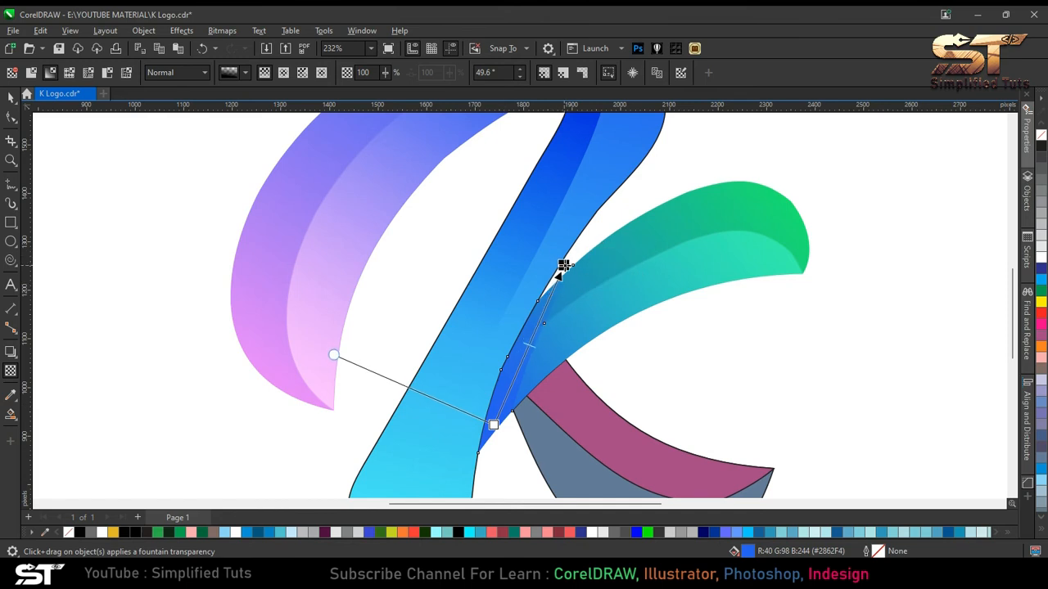
{"action": "key", "text": "space"}
Fill the lower leg's outer band with pink sampled from the pink circle
{"action": "left_click", "coordinate": [566, 415]}
{"action": "key", "text": "F3"}
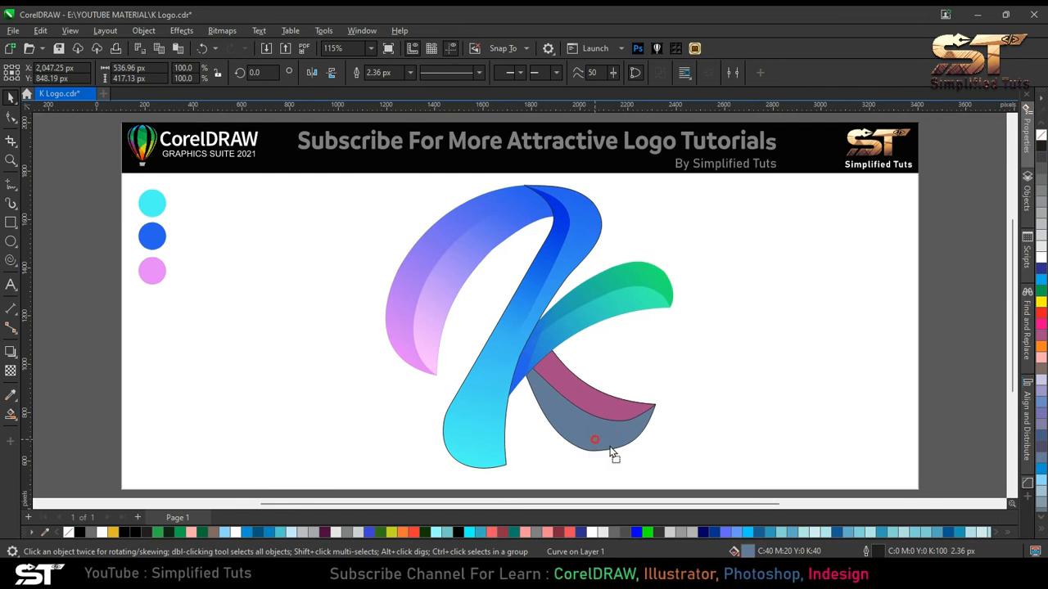
{"action": "left_click", "coordinate": [11, 395]}
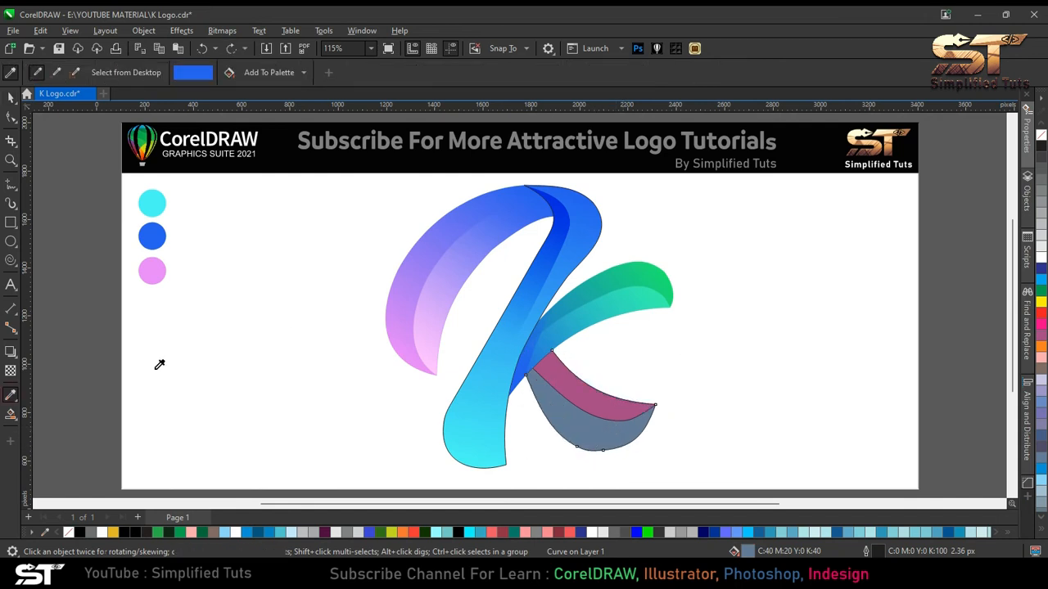
{"action": "left_click", "coordinate": [576, 434]}
Give the lower leg's outer band a linear fountain fill from the blue circle's colour at the stem to pink at the tip
{"action": "left_click", "coordinate": [16, 418]}
{"action": "left_click", "coordinate": [66, 413]}
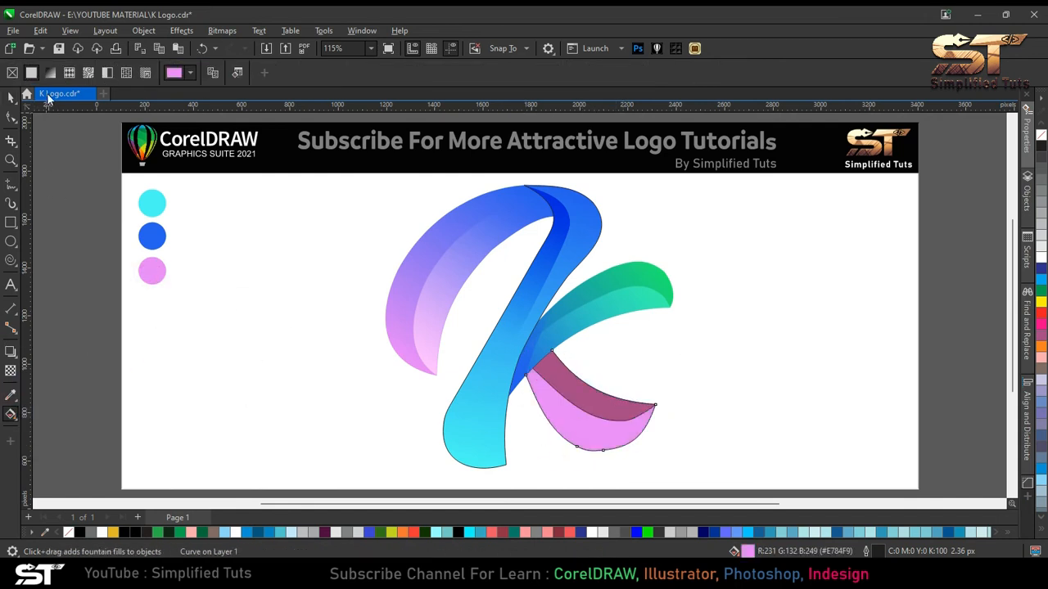
{"action": "left_click", "coordinate": [50, 74]}
{"action": "left_click_drag", "start_coordinate": [525, 400], "coordinate": [524, 375]}
{"action": "left_click_drag", "start_coordinate": [636, 423], "coordinate": [646, 424]}
{"action": "left_click", "coordinate": [524, 375]}
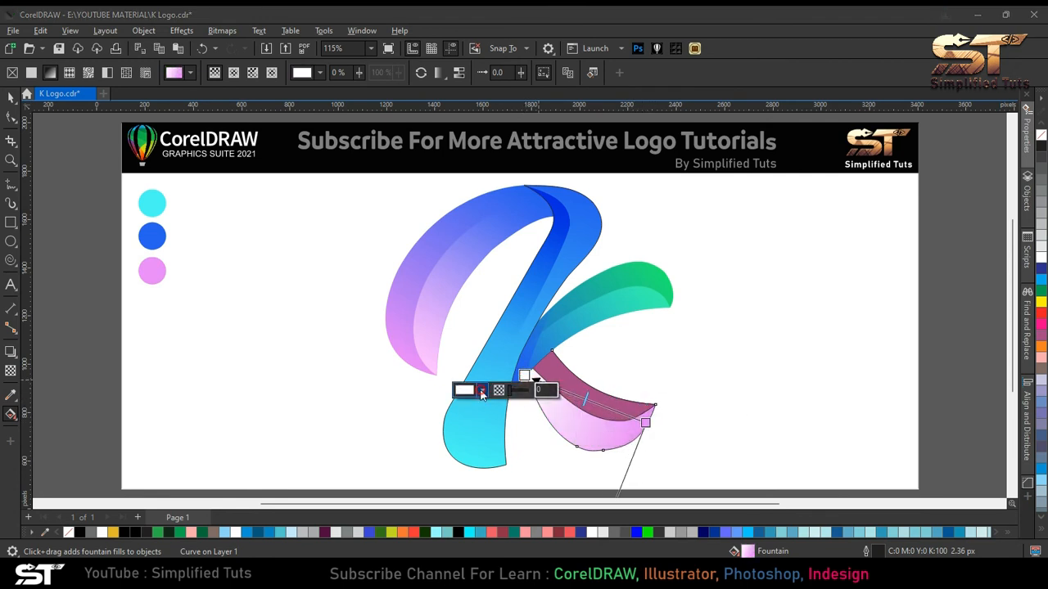
{"action": "left_click", "coordinate": [468, 390]}
{"action": "left_click", "coordinate": [579, 363]}
{"action": "left_click", "coordinate": [153, 239]}
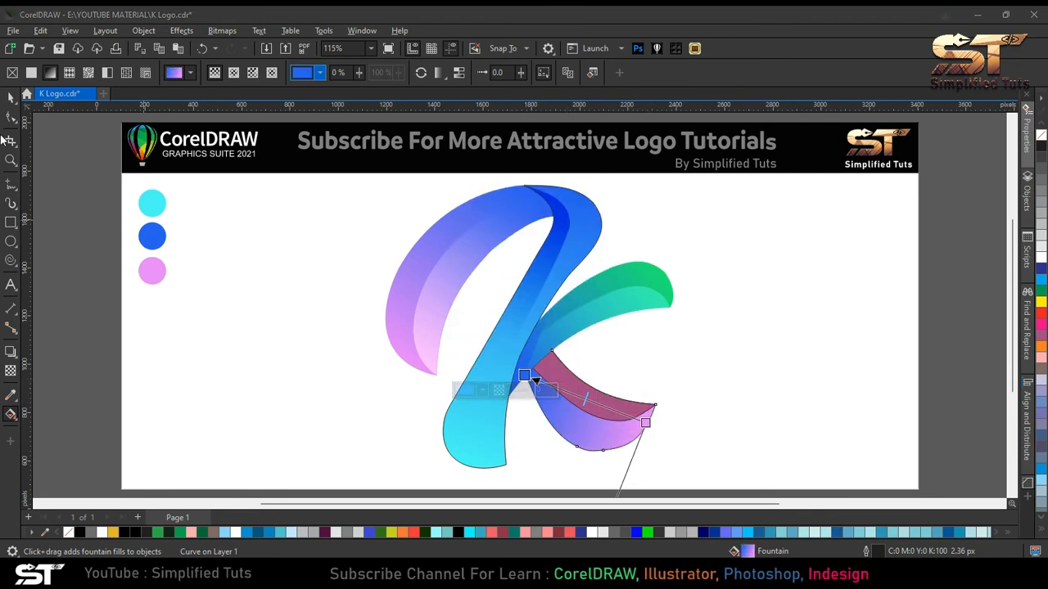
Copy the blue-to-pink fill from the lower leg's outer band onto its magenta inner band
{"action": "key", "text": "space"}
{"action": "key", "text": "Escape"}
{"action": "left_click_drag", "start_coordinate": [578, 424], "coordinate": [580, 389]}
{"action": "left_click", "coordinate": [620, 430]}
Give the lower leg's inner band a Screen linear fountain transparency, fully transparent near the stem and opaque at the tip
{"action": "left_click", "coordinate": [10, 371]}
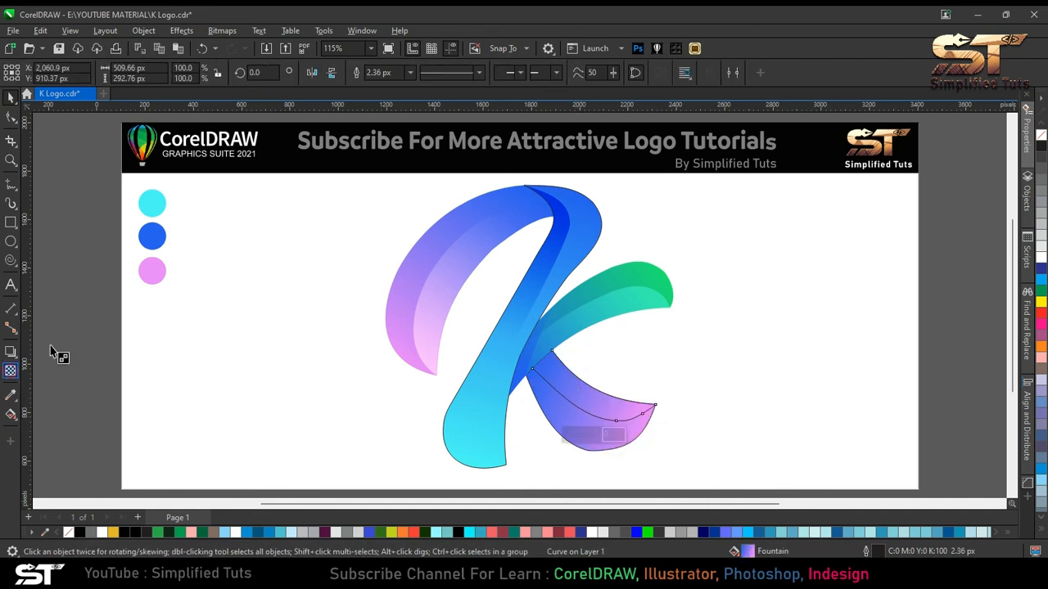
{"action": "left_click", "coordinate": [31, 72]}
{"action": "left_click", "coordinate": [174, 72]}
{"action": "left_click", "coordinate": [160, 324]}
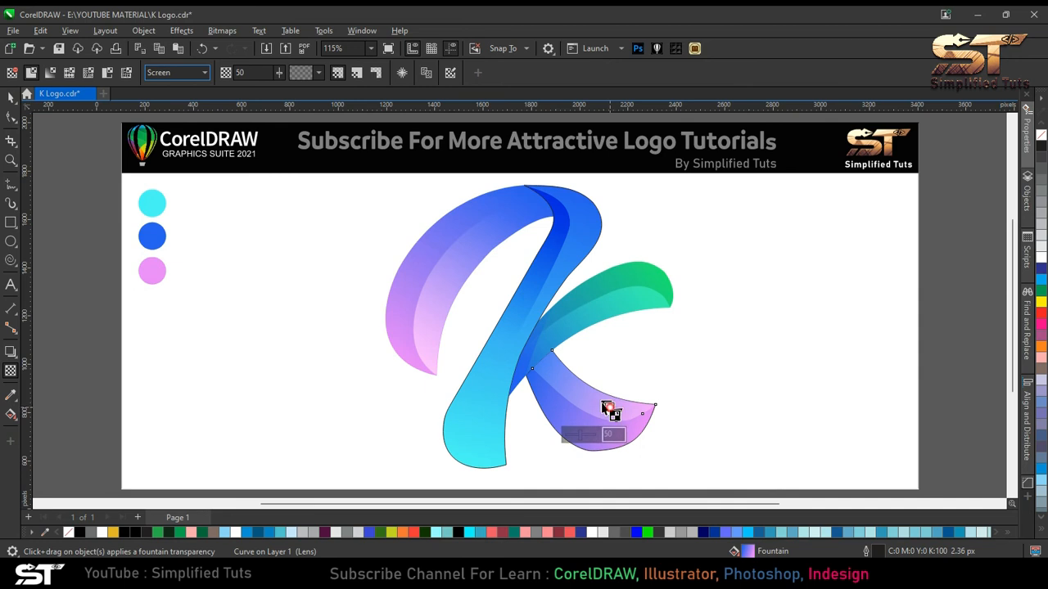
{"action": "left_click_drag", "start_coordinate": [553, 374], "coordinate": [676, 429]}
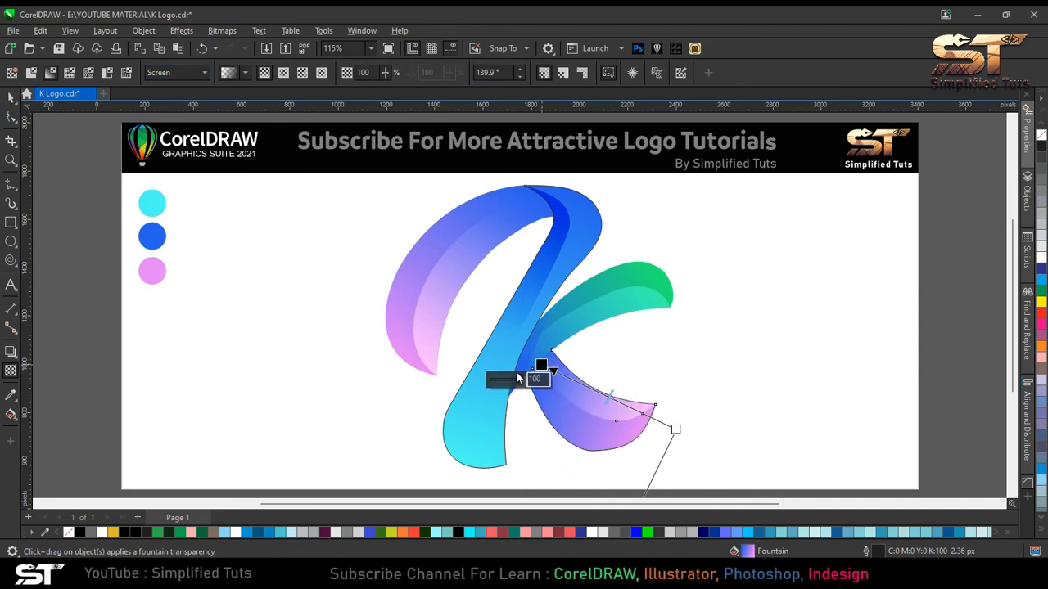
{"action": "key", "text": "space"}
Remove the outlines from the lower leg's outer band and from the stem
{"action": "left_click", "coordinate": [613, 450]}
{"action": "left_click", "coordinate": [604, 433]}
{"action": "right_click", "coordinate": [1040, 134]}
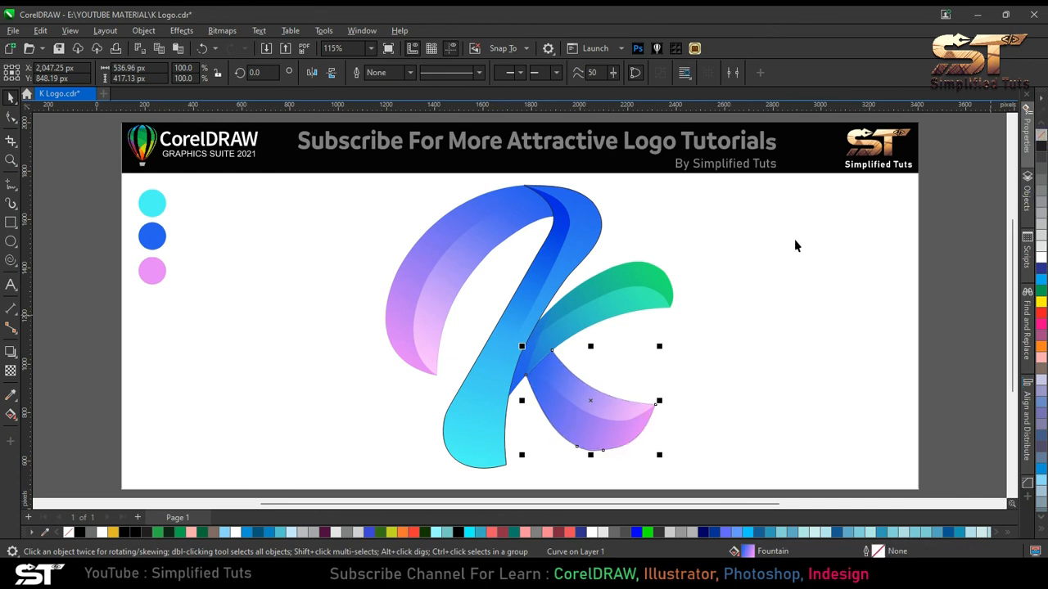
{"action": "left_click", "coordinate": [795, 239]}
{"action": "left_click", "coordinate": [493, 405]}
{"action": "right_click", "coordinate": [1040, 134]}
{"action": "left_click", "coordinate": [738, 298]}
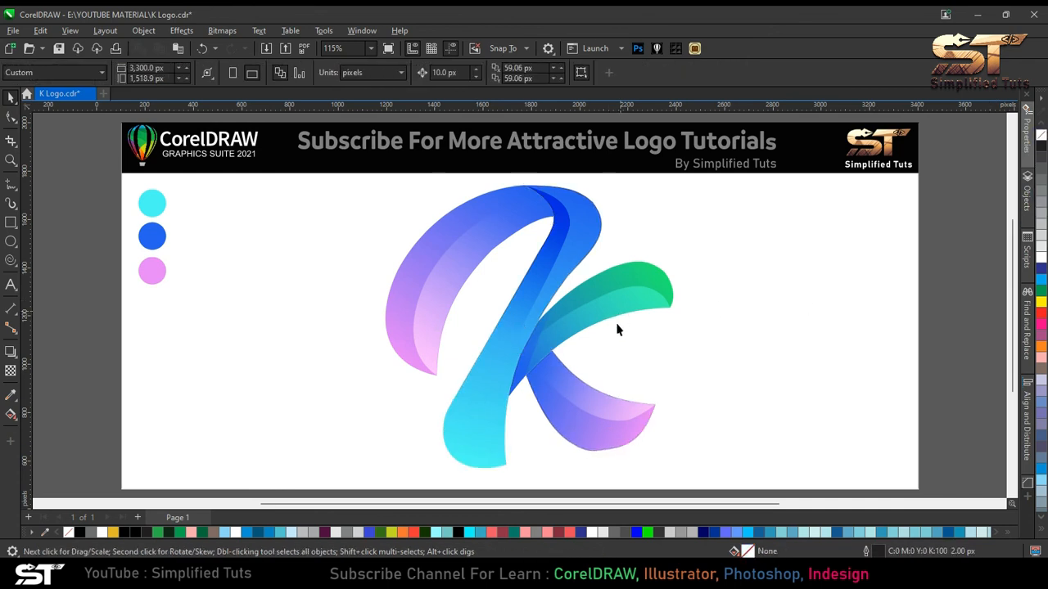
Duplicate the stem's dark shading band, offset about 114 px to the left and 43 px upwards over the top curve
{"action": "left_click", "coordinate": [560, 221]}
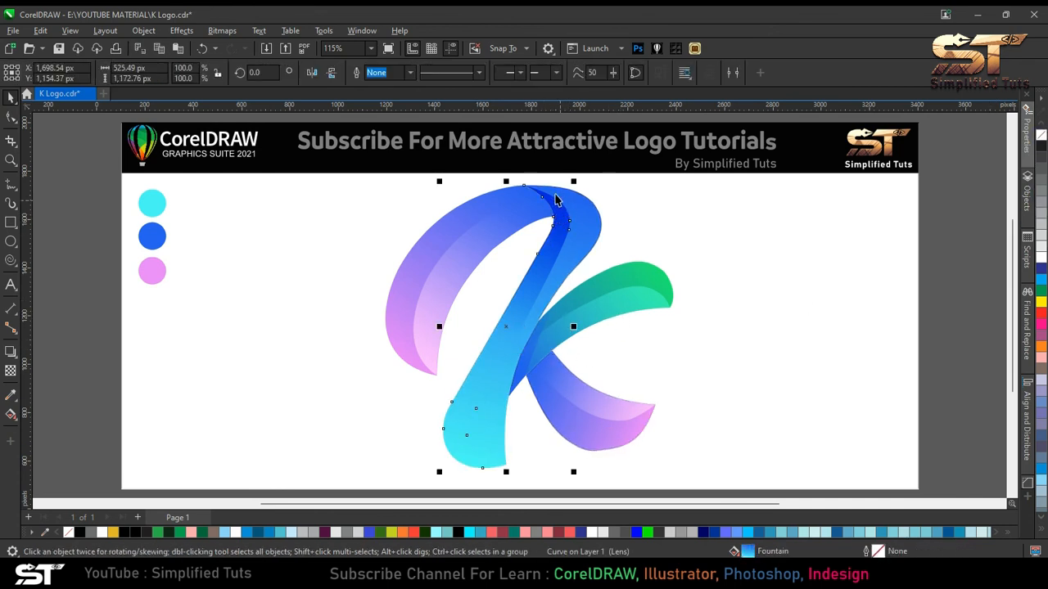
{"action": "left_click", "coordinate": [534, 220]}
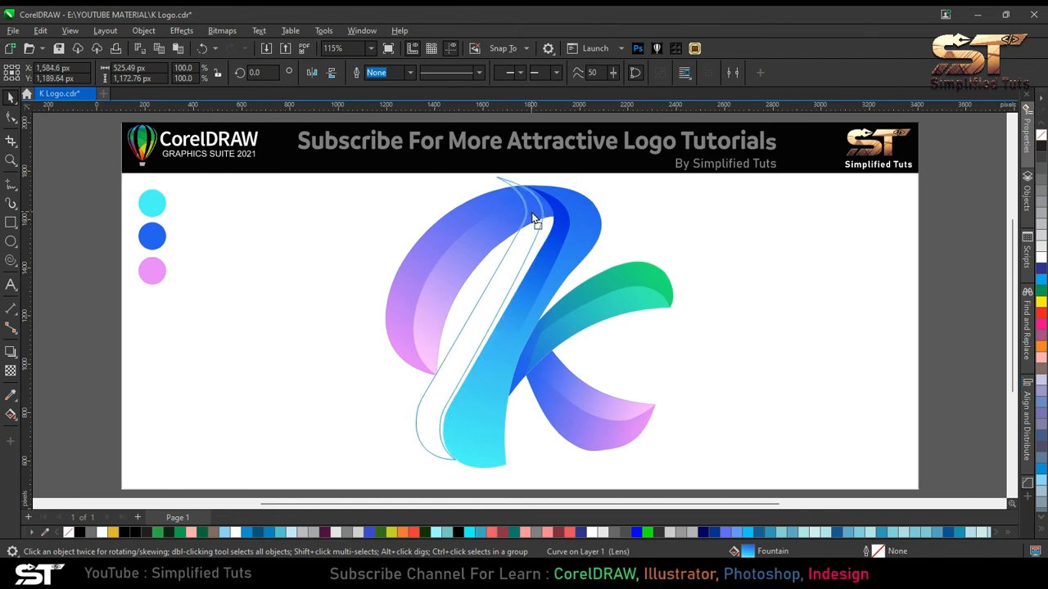
{"action": "right_click", "coordinate": [532, 195]}
{"action": "scroll", "coordinate": [524, 201], "scroll_direction": "up", "scroll_amount": 6}
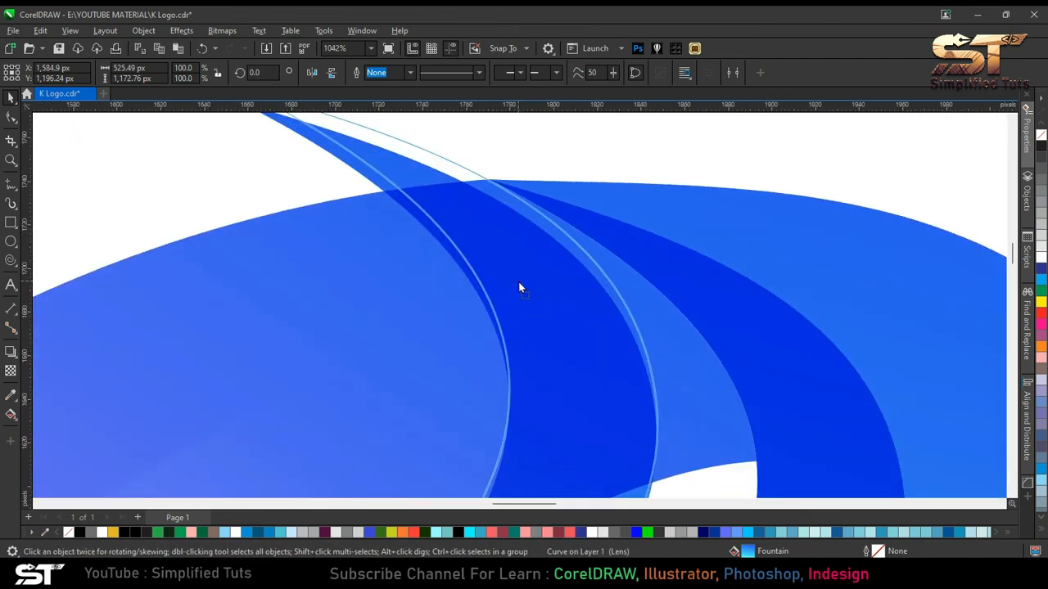
{"action": "scroll", "coordinate": [502, 183], "scroll_direction": "up", "scroll_amount": 4}
{"action": "scroll", "coordinate": [457, 313], "scroll_direction": "down", "scroll_amount": 5}
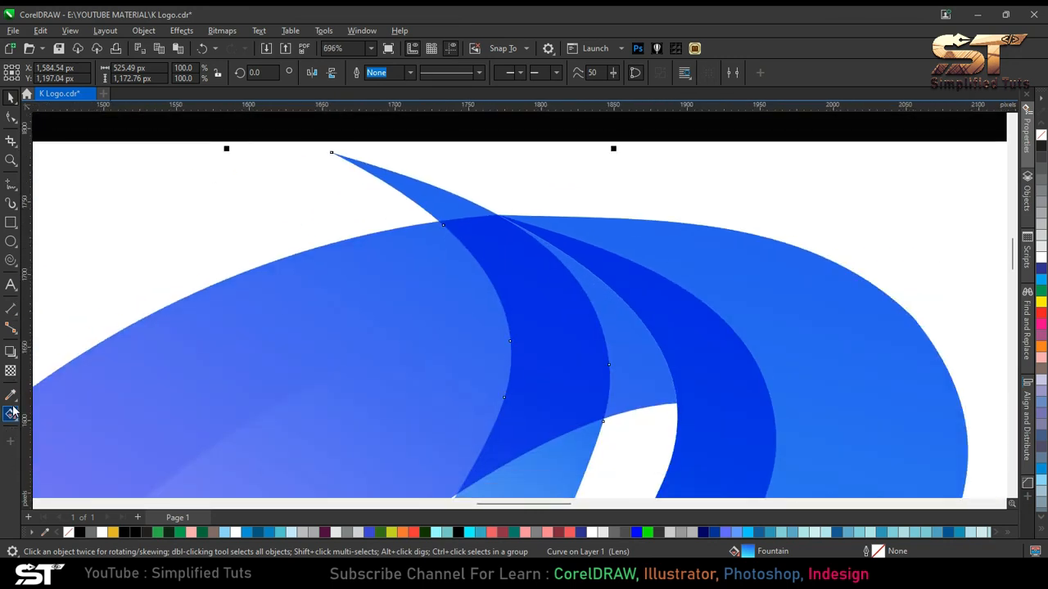
Smart-fill the two areas of the top curve lying between the duplicated band and the stem's shading band
{"action": "left_click", "coordinate": [15, 416]}
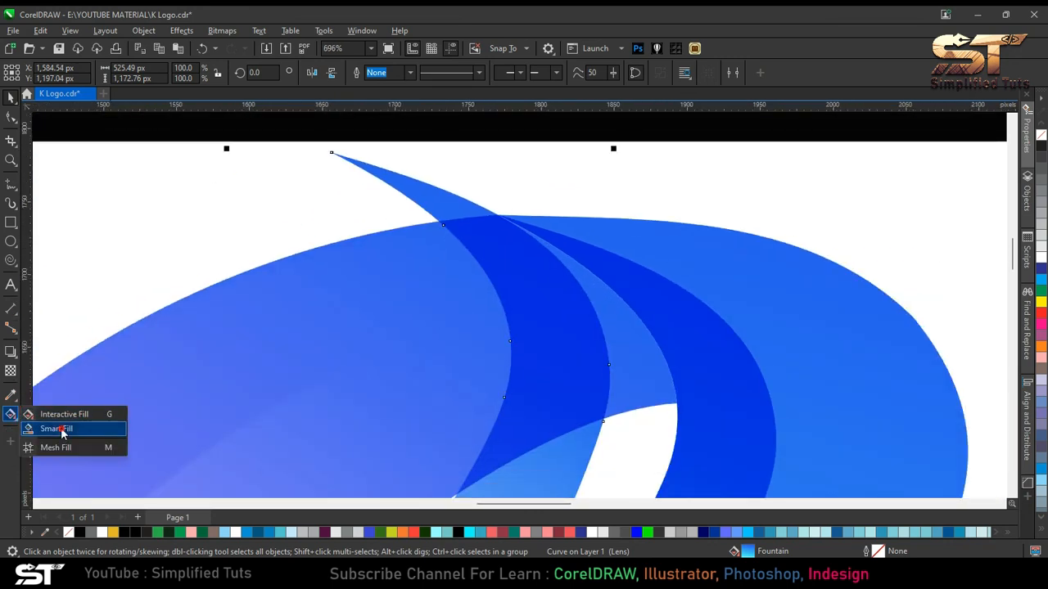
{"action": "left_click", "coordinate": [61, 430]}
{"action": "left_click", "coordinate": [620, 344]}
{"action": "left_click", "coordinate": [574, 272]}
Delete the duplicated shading band and weld the two filled pieces on the top curve together
{"action": "left_click", "coordinate": [10, 99]}
{"action": "left_click", "coordinate": [381, 195]}
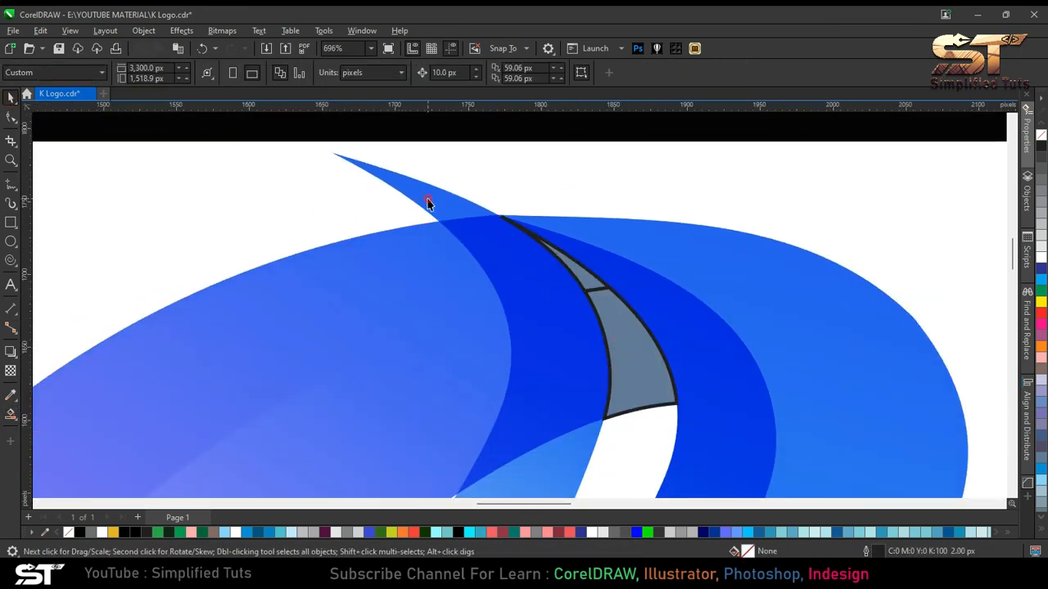
{"action": "left_click", "coordinate": [428, 203]}
{"action": "key", "text": "Delete"}
{"action": "left_click", "coordinate": [603, 284]}
{"action": "left_click", "coordinate": [606, 313], "text": "shift"}
{"action": "left_click", "coordinate": [384, 72]}
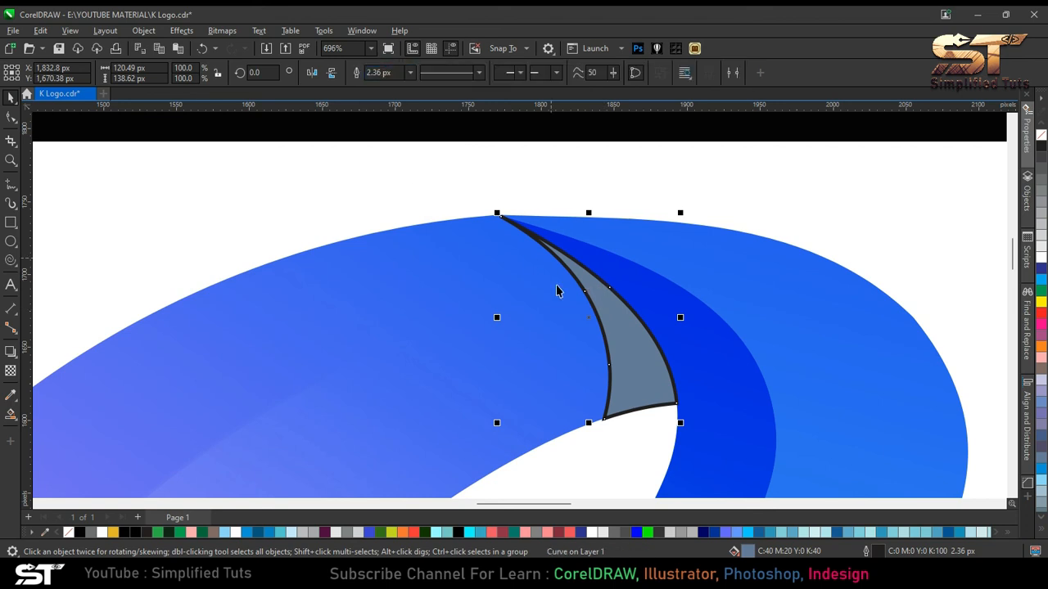
Fill the welded shadow piece on the top curve with black and apply a uniform transparency of 50
{"action": "scroll", "coordinate": [584, 252], "scroll_direction": "down", "scroll_amount": 3}
{"action": "left_click", "coordinate": [1042, 150]}
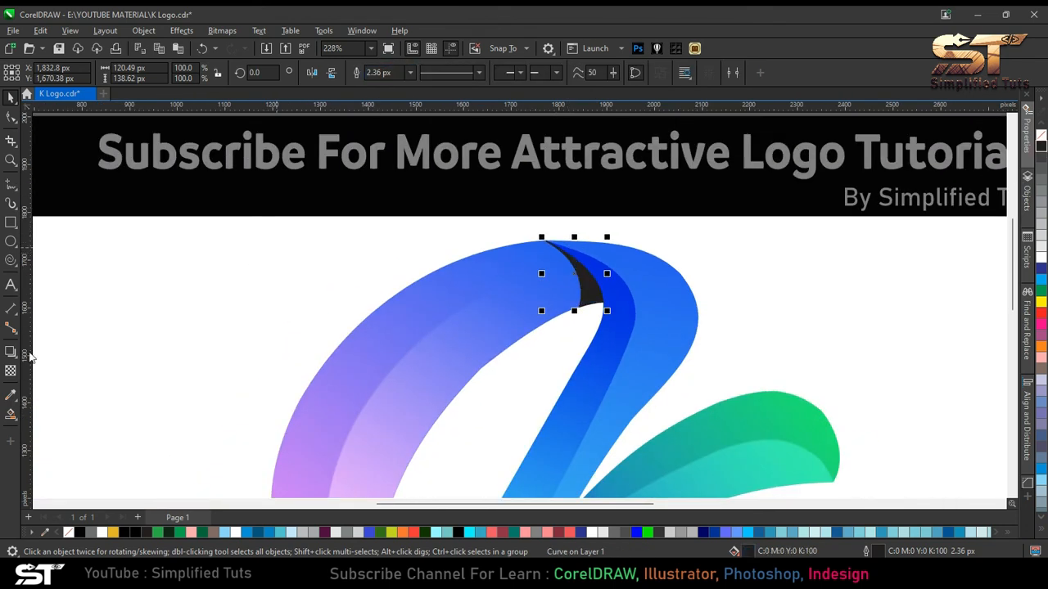
{"action": "left_click", "coordinate": [10, 371]}
{"action": "left_click", "coordinate": [31, 72]}
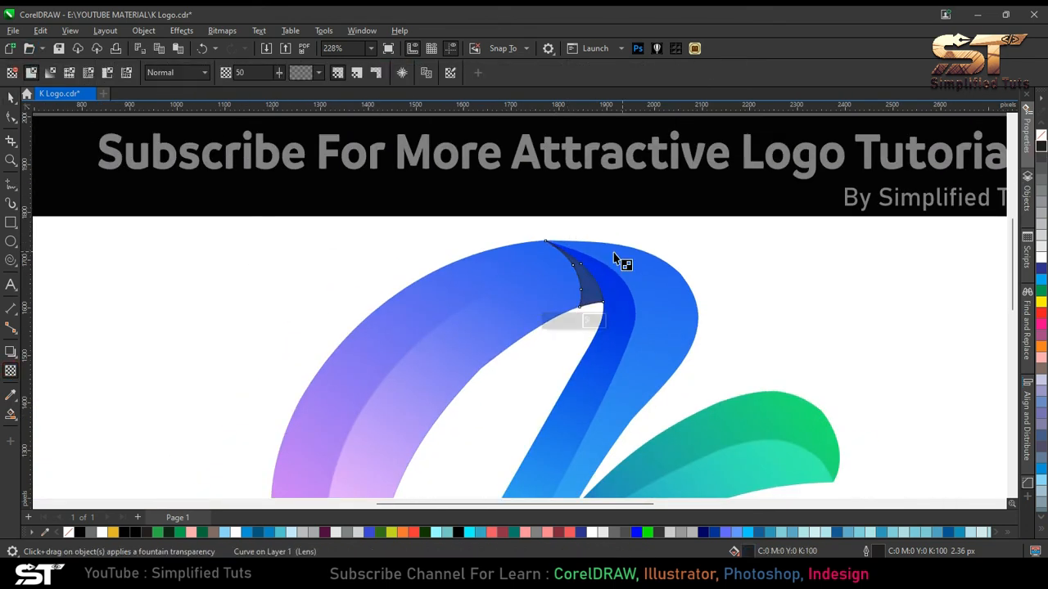
{"action": "left_click", "coordinate": [11, 97]}
{"action": "scroll", "coordinate": [603, 264], "scroll_direction": "down", "scroll_amount": 2}
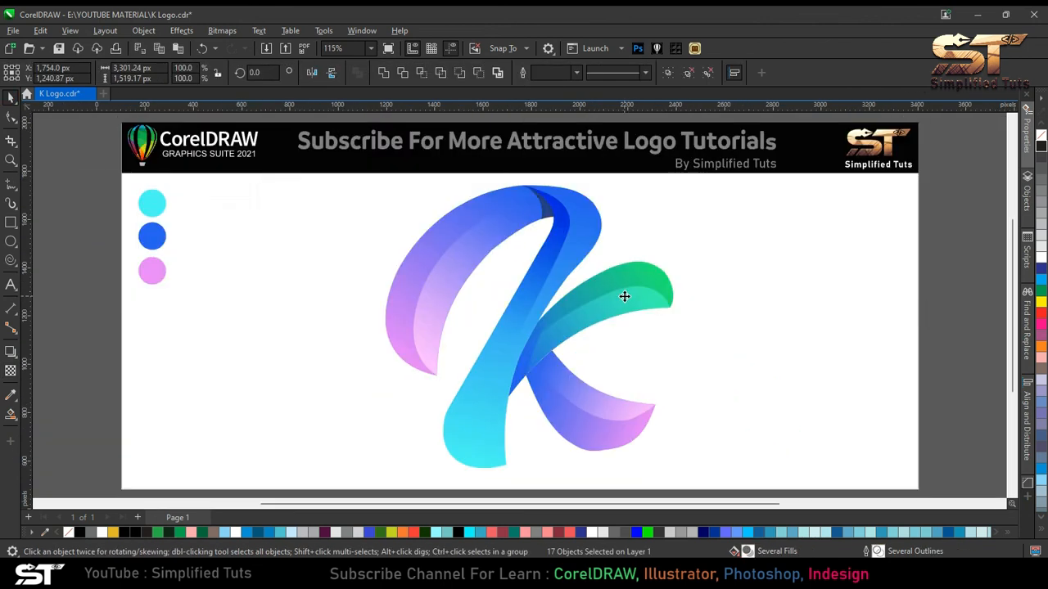
Set the top curve shadow's transparency merge mode to Multiply
{"action": "left_click", "coordinate": [547, 214]}
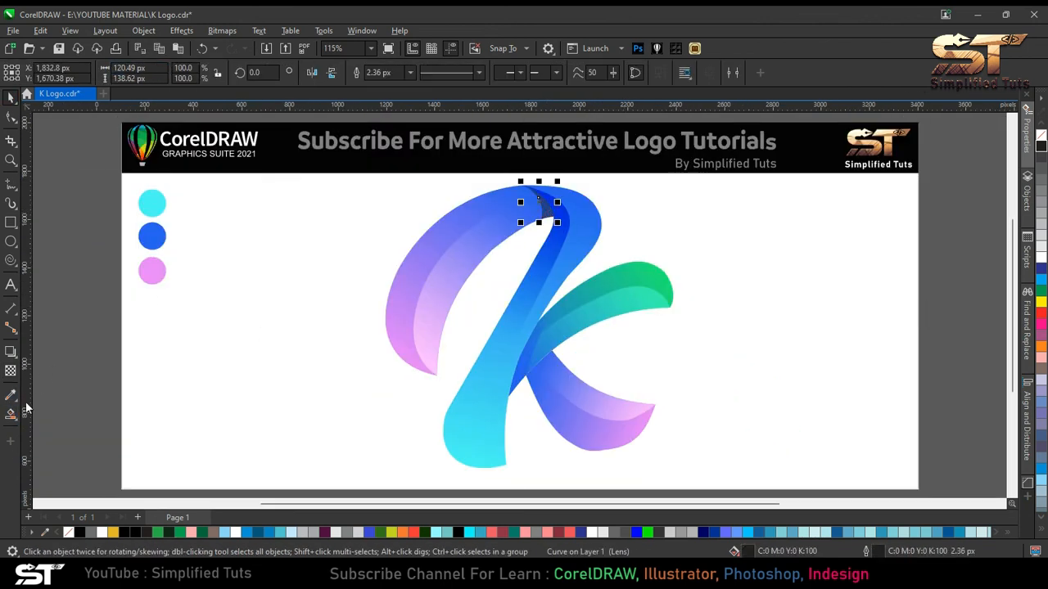
{"action": "left_click", "coordinate": [11, 371]}
{"action": "left_click", "coordinate": [176, 72]}
{"action": "left_click", "coordinate": [166, 141]}
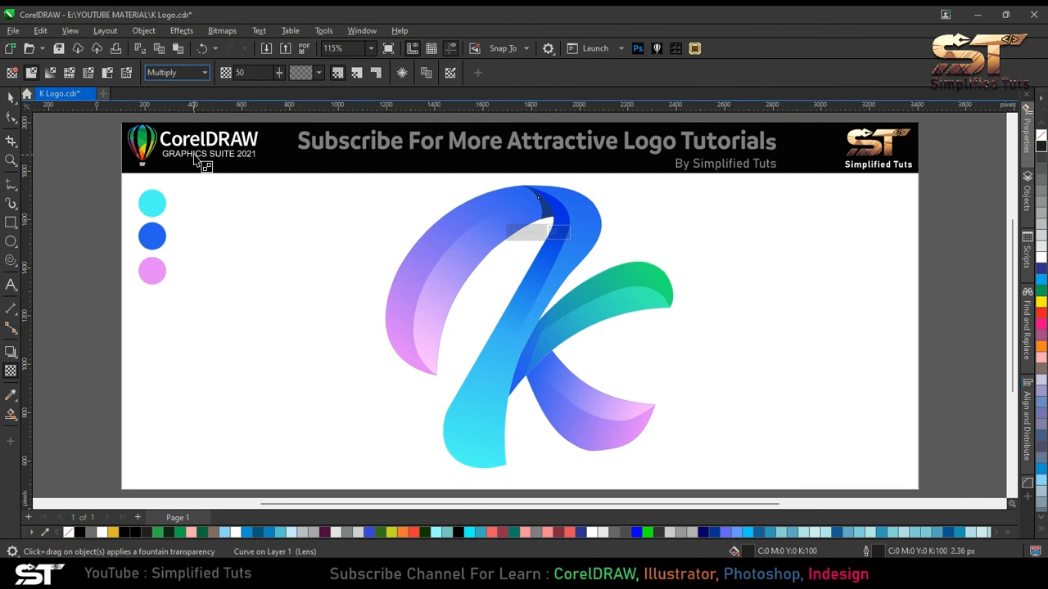
{"action": "left_click", "coordinate": [11, 96]}
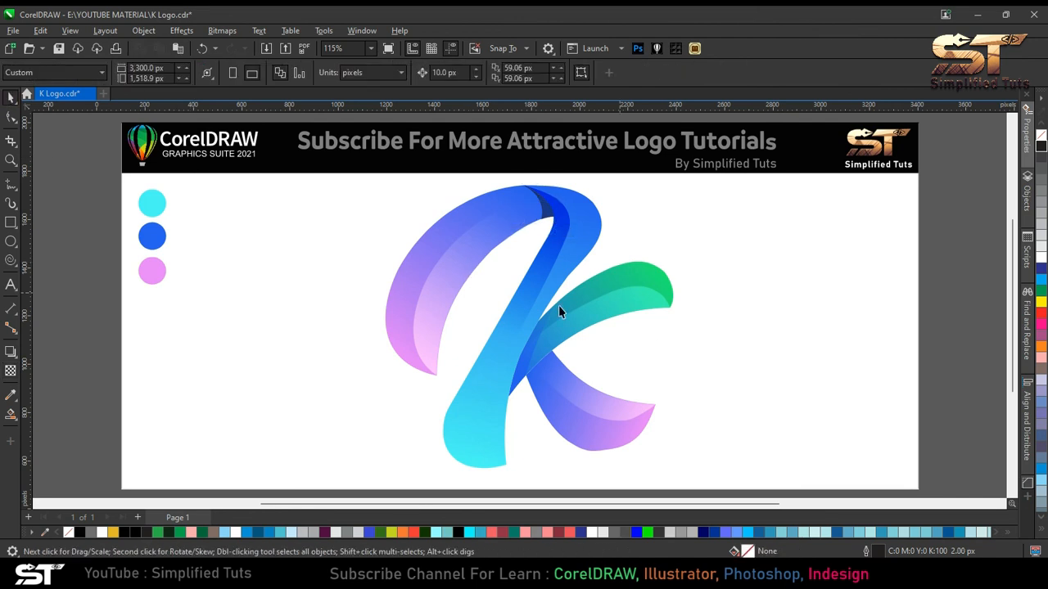
Group all the K logo pieces and convert the group to a 300 dpi RGB bitmap with a transparent background
{"action": "scroll", "coordinate": [558, 311], "scroll_direction": "down", "scroll_amount": 2}
{"action": "left_click_drag", "start_coordinate": [907, 468], "coordinate": [385, 230]}
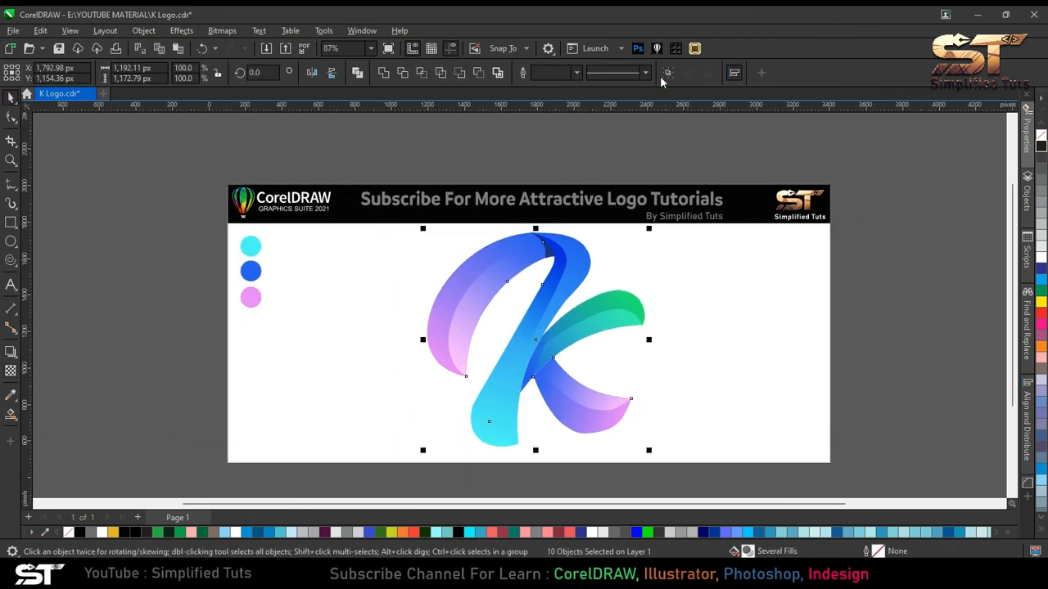
{"action": "key", "text": "ctrl+g"}
{"action": "left_click", "coordinate": [222, 31]}
{"action": "left_click", "coordinate": [229, 51]}
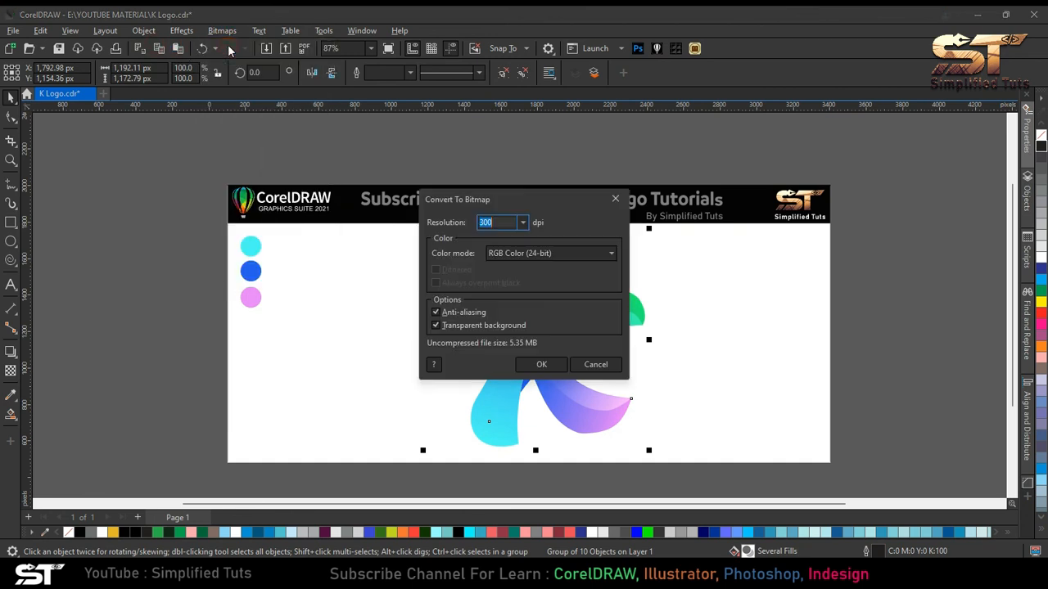
{"action": "left_click", "coordinate": [546, 363]}
Apply a uniform transparency of 10 to the K logo bitmap and change its merge mode from Normal
{"action": "left_click", "coordinate": [10, 370]}
{"action": "left_click", "coordinate": [31, 72]}
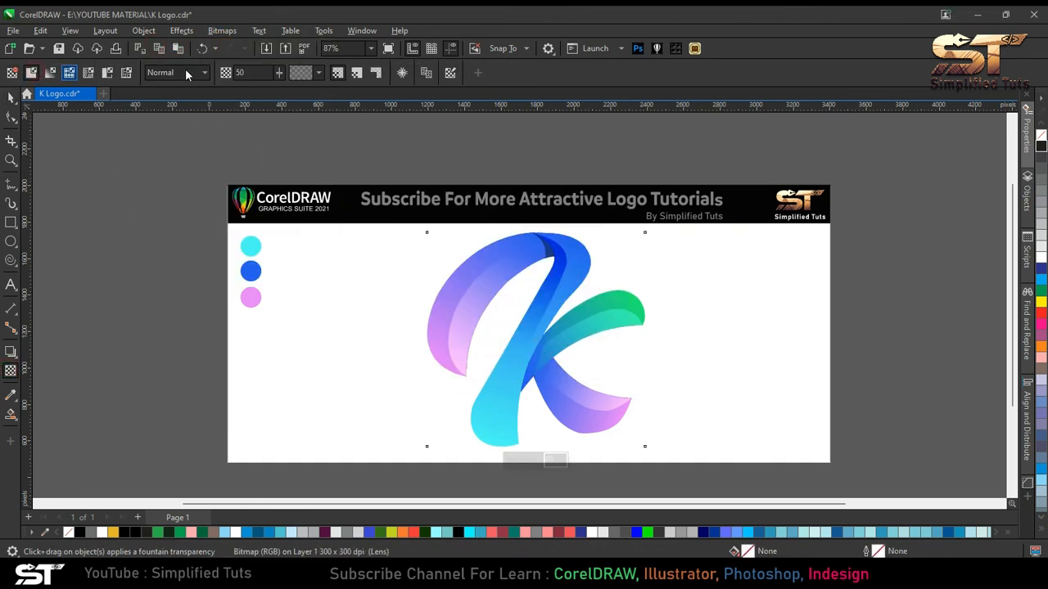
{"action": "left_click", "coordinate": [189, 72]}
{"action": "left_click", "coordinate": [162, 336]}
{"action": "double_click", "coordinate": [246, 72]}
{"action": "type", "text": "90"}
{"action": "key", "text": "Return"}
{"action": "left_click_drag", "start_coordinate": [261, 73], "coordinate": [200, 75]}
{"action": "type", "text": "10"}
{"action": "key", "text": "Return"}
{"action": "left_click", "coordinate": [10, 98]}
{"action": "left_click", "coordinate": [190, 151]}
{"action": "left_click_drag", "start_coordinate": [896, 475], "coordinate": [184, 155]}
{"action": "left_click", "coordinate": [184, 155]}
{"action": "left_click", "coordinate": [724, 299]}
{"action": "key", "text": "Escape"}
Draw a rectangle of about 3,297 × 1,310 px covering the white page area below the black header banner
{"action": "left_click", "coordinate": [9, 225]}
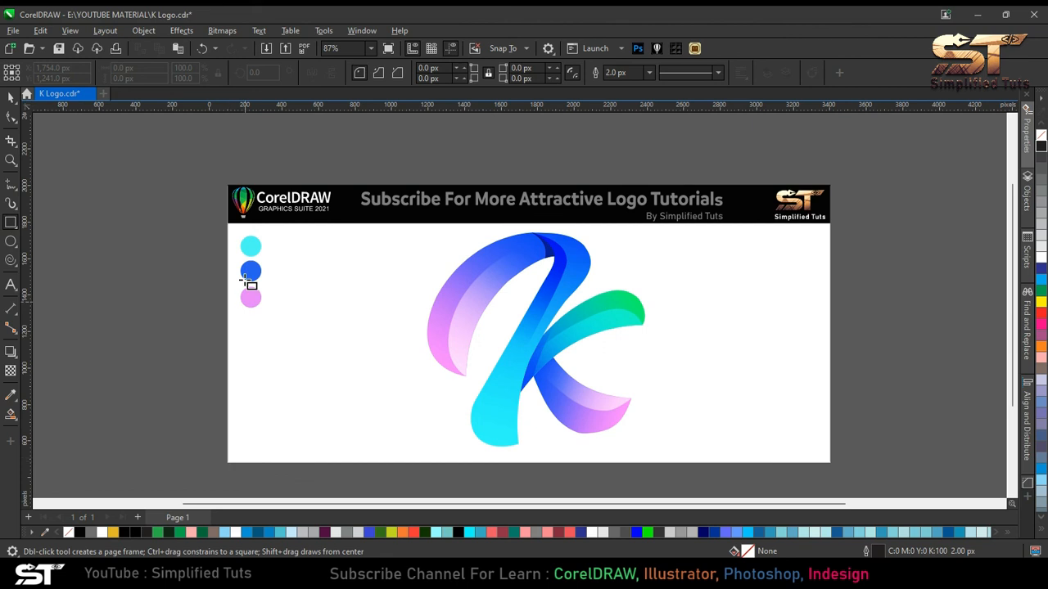
{"action": "left_click_drag", "start_coordinate": [230, 224], "coordinate": [833, 465]}
{"action": "key", "text": "space"}
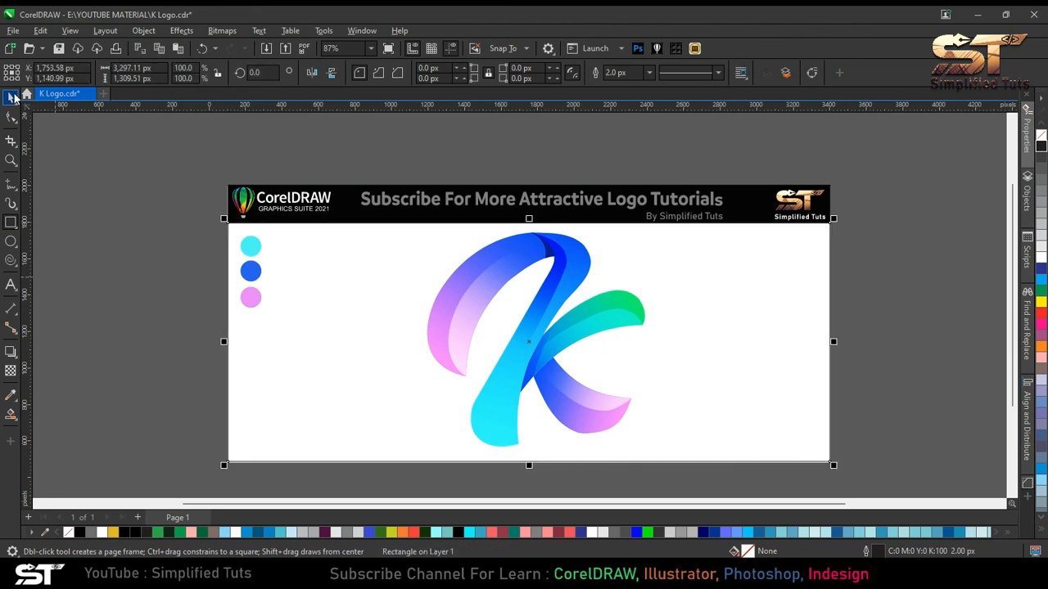
Fill the background rectangle with the blue sampled from the middle colour circle
{"action": "key", "text": "i"}
{"action": "left_click", "coordinate": [250, 271]}
{"action": "left_click", "coordinate": [313, 281]}
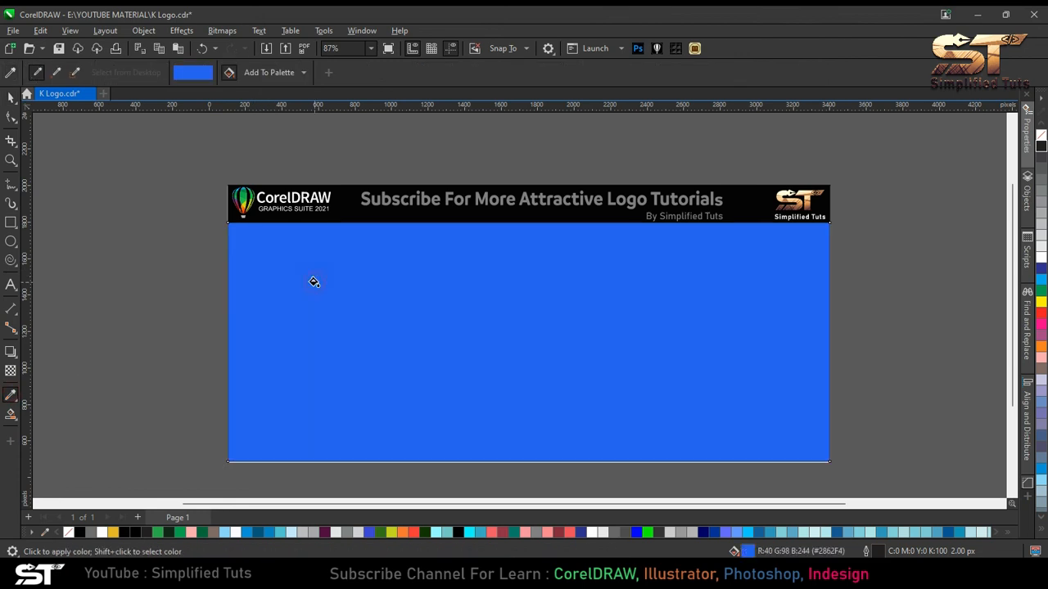
Fill the background rectangle with dark navy blue and send it behind all the artwork
{"action": "key", "text": "space"}
{"action": "left_click", "coordinate": [703, 533]}
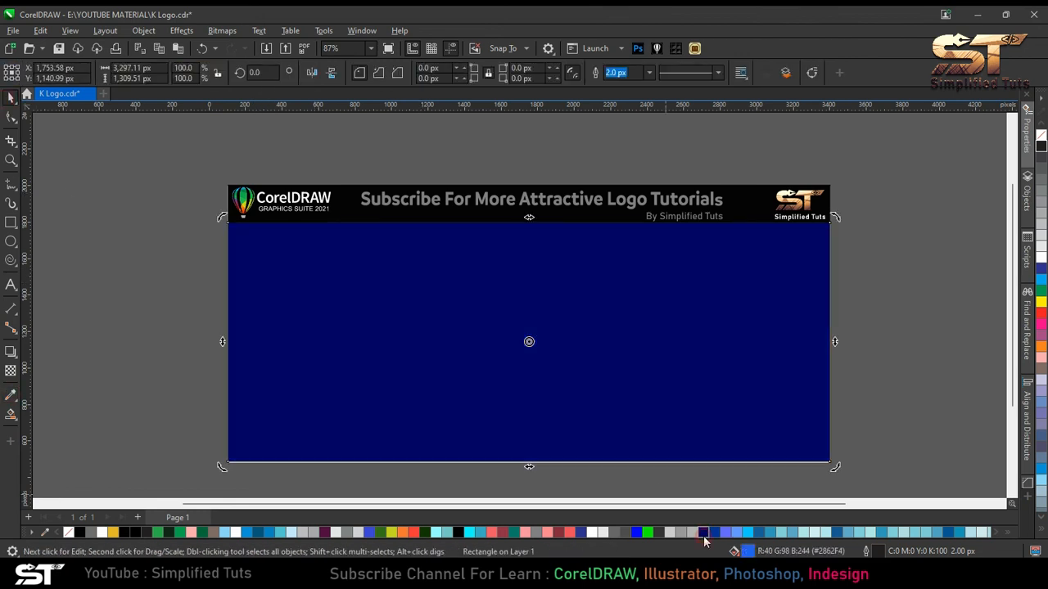
{"action": "key", "text": "shift+Page_Down"}
Fit the whole page in view and show the K logo design in full-screen preview
{"action": "left_click", "coordinate": [649, 342]}
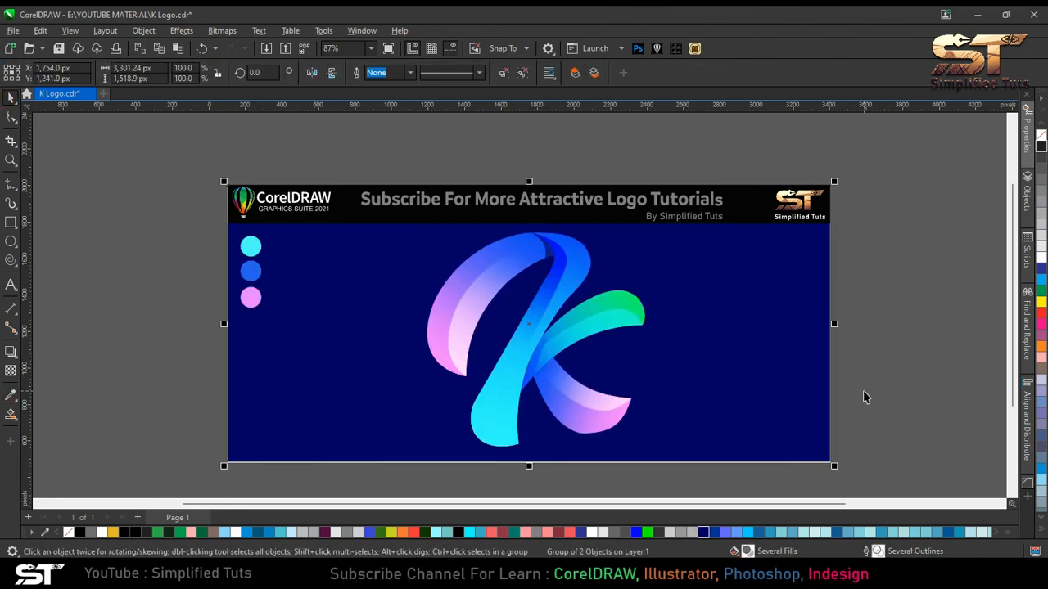
{"action": "key", "text": "shift+F4"}
{"action": "key", "text": "F9"}
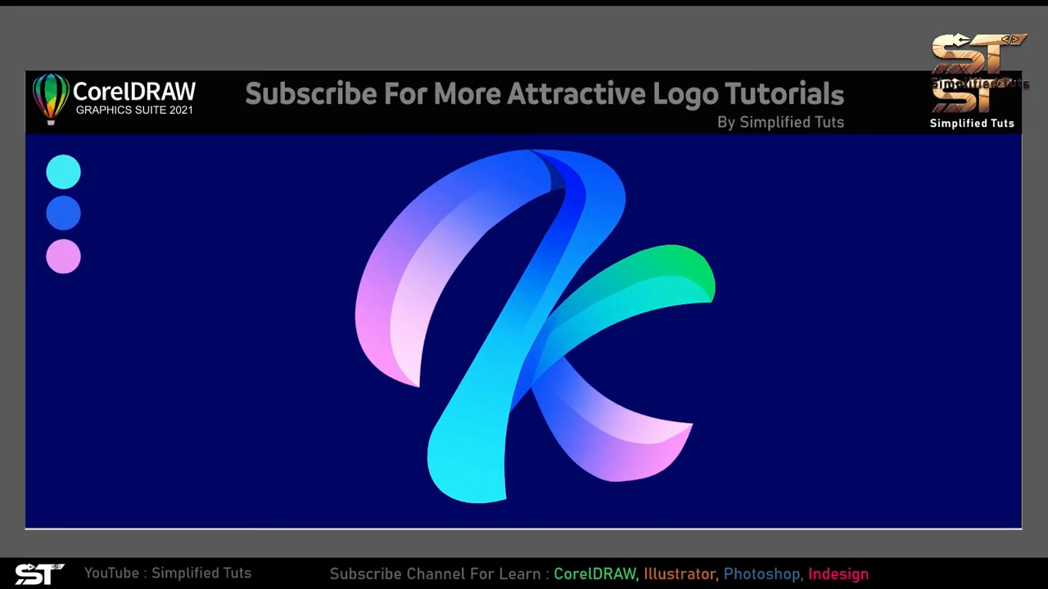